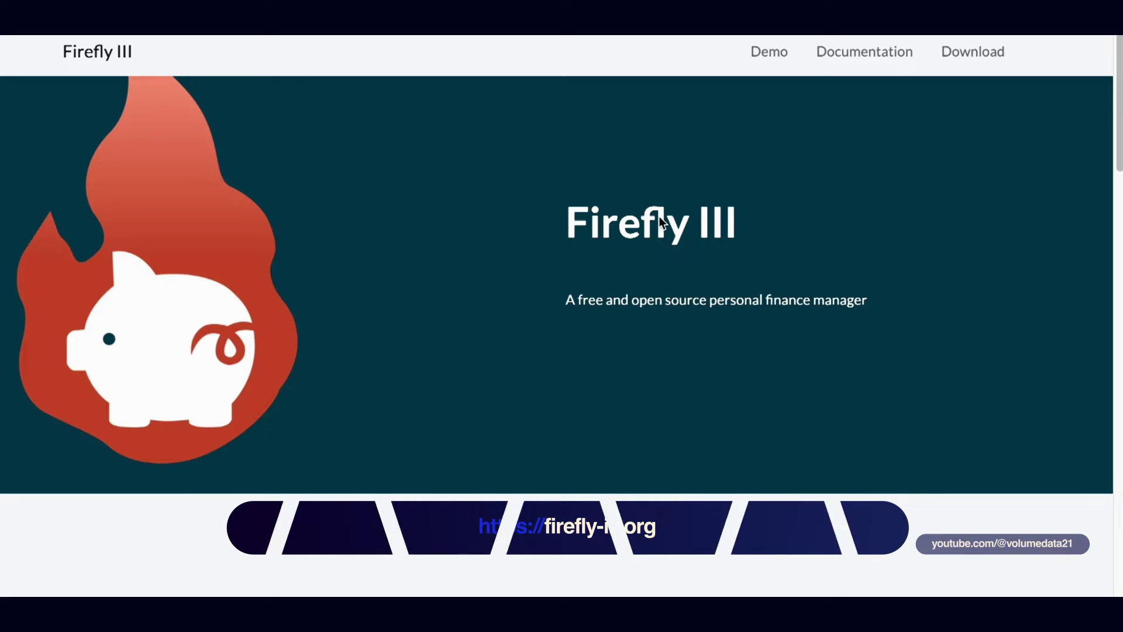
Step: Open the Documentation page from the firefly-iii.org top navigation bar
{"action": "left_click", "coordinate": [857, 58]}
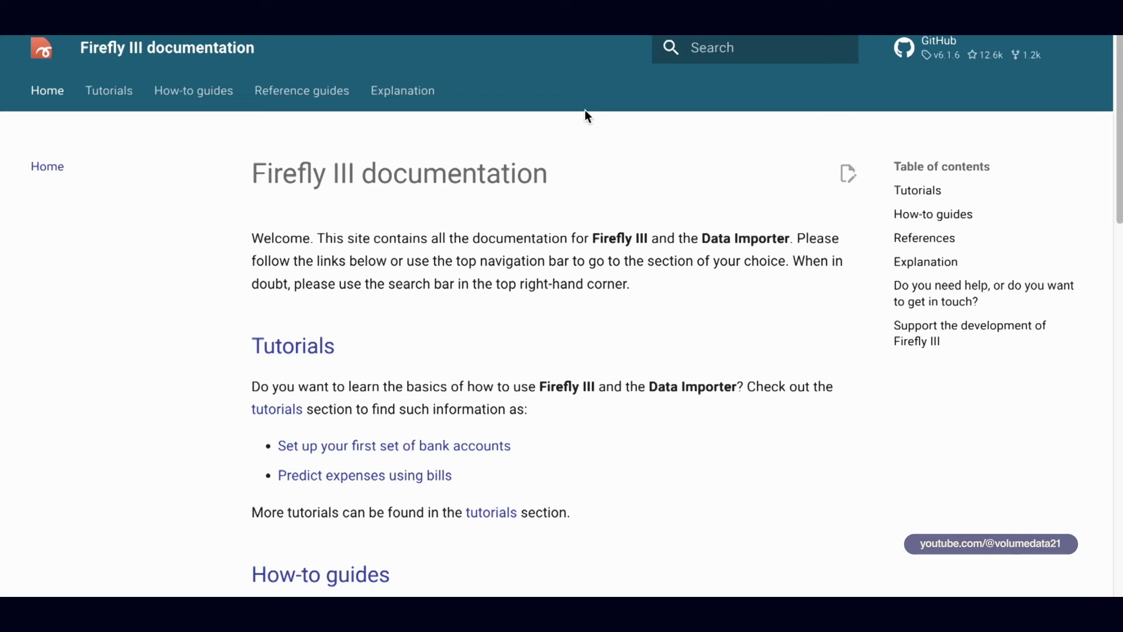
Step: Open the Data Importer 'How to install > Using Docker' guide under How-to guides
{"action": "left_click", "coordinate": [199, 92]}
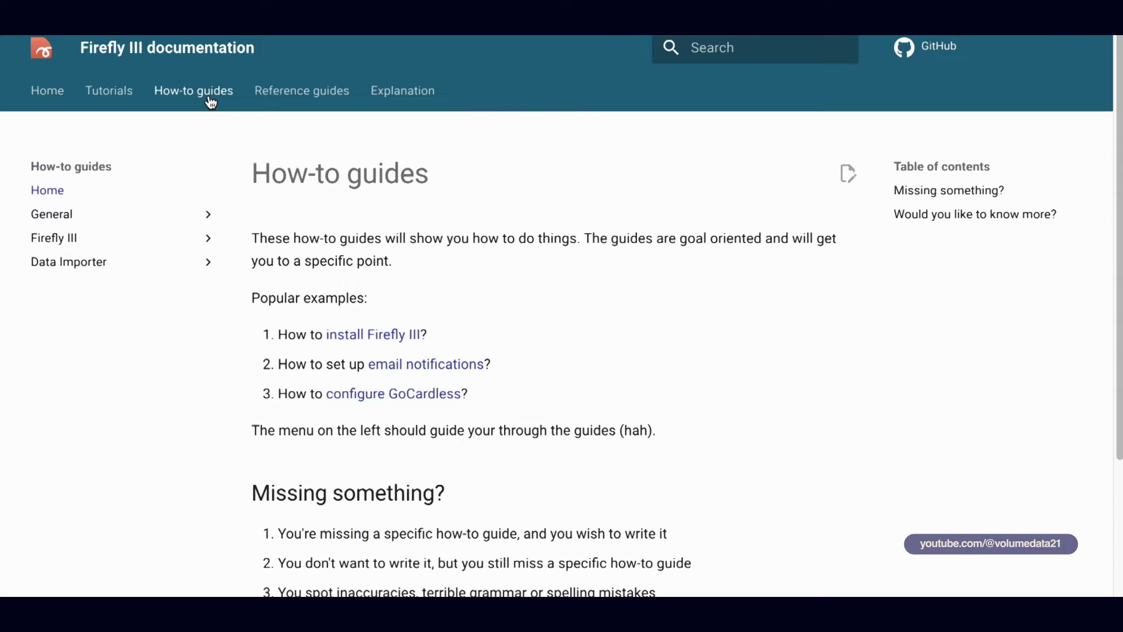
{"action": "left_click", "coordinate": [90, 270]}
{"action": "left_click", "coordinate": [100, 288]}
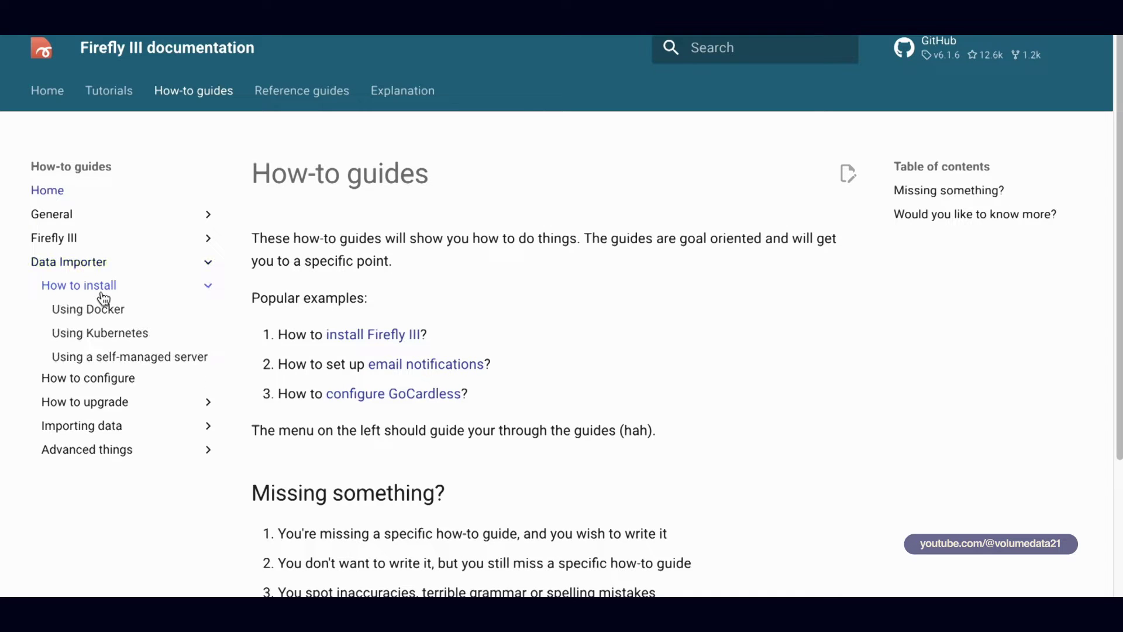
{"action": "left_click", "coordinate": [105, 310]}
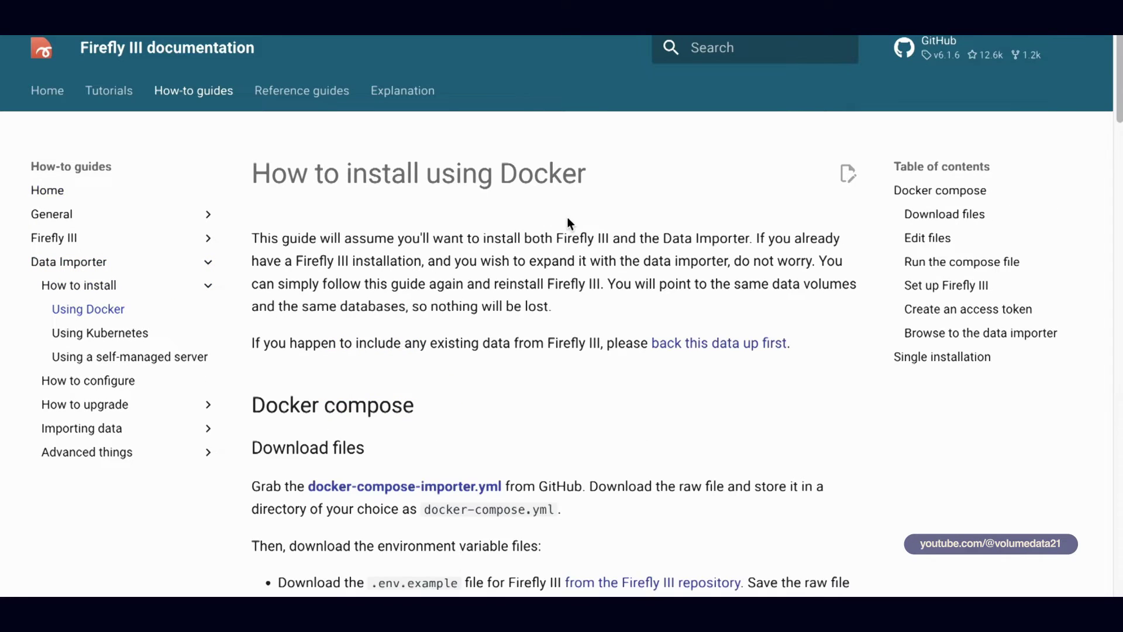
Step: Scroll down to the Docker compose download-files instructions and highlight docker-compose.yml
{"action": "left_click_drag", "start_coordinate": [252, 238], "coordinate": [763, 240]}
{"action": "left_click", "coordinate": [411, 281]}
{"action": "scroll", "coordinate": [552, 264], "scroll_direction": "down", "scroll_amount": 1}
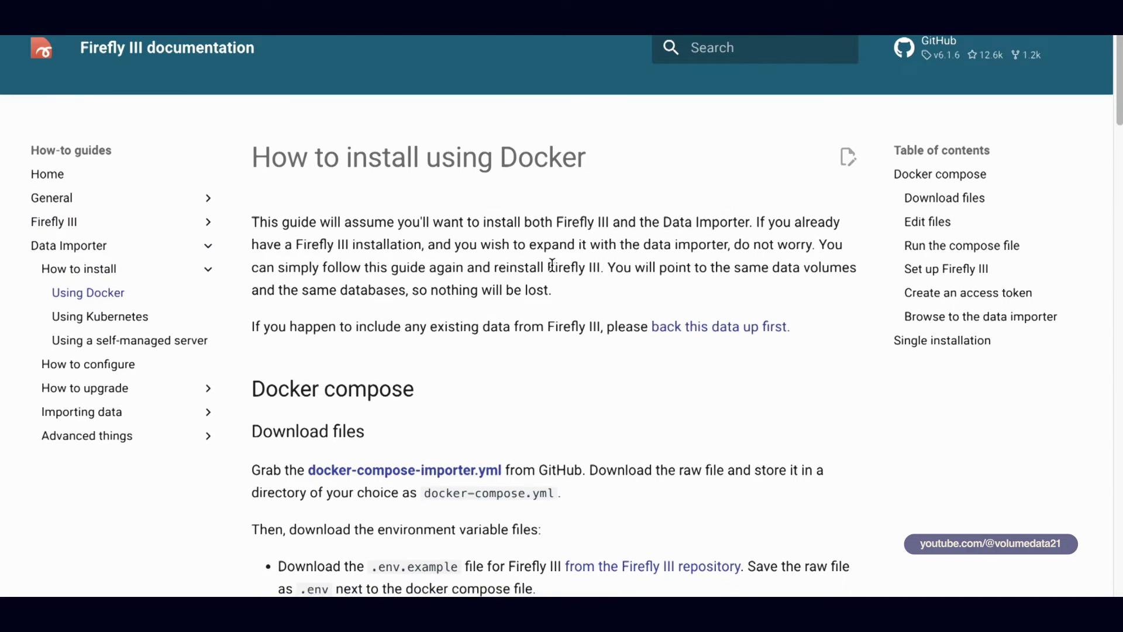
{"action": "scroll", "coordinate": [596, 274], "scroll_direction": "down", "scroll_amount": 4}
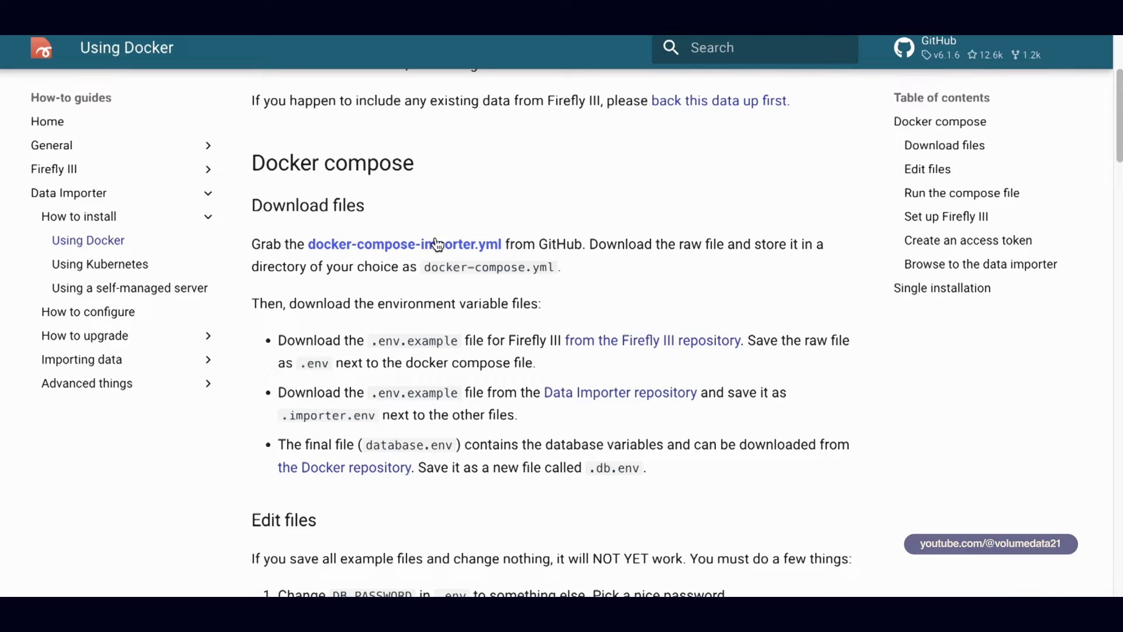
{"action": "left_click_drag", "start_coordinate": [424, 267], "coordinate": [551, 270]}
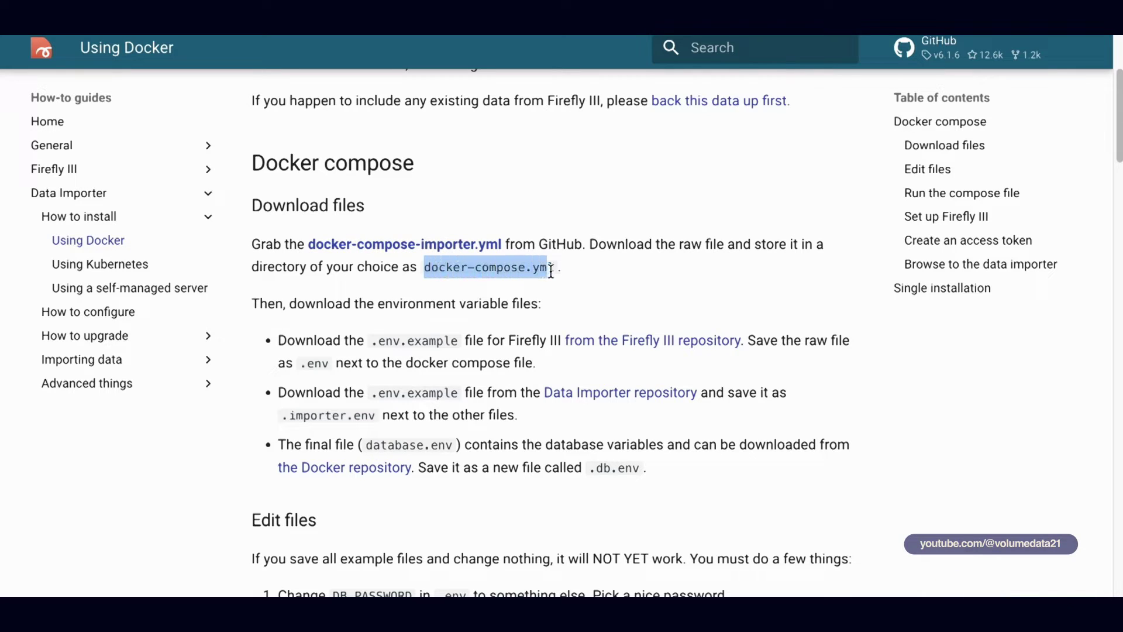
Step: Save the docker-compose-importer.yml link as docker-compose.yml in the firefly-iii folder
{"action": "left_click", "coordinate": [703, 297]}
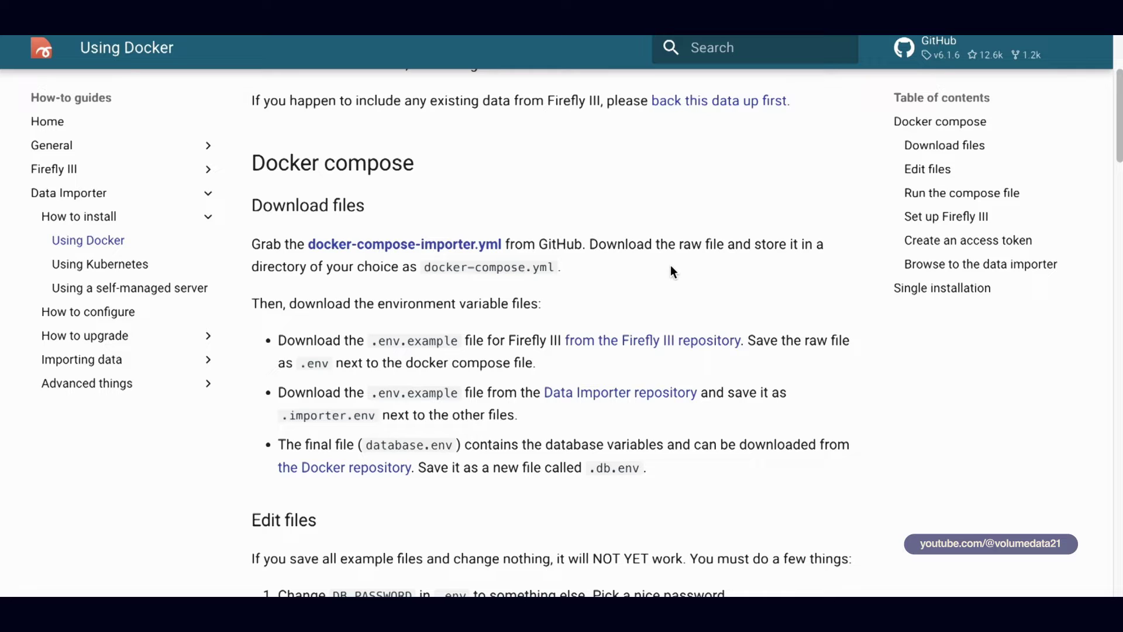
{"action": "right_click", "coordinate": [394, 243]}
{"action": "left_click", "coordinate": [543, 320]}
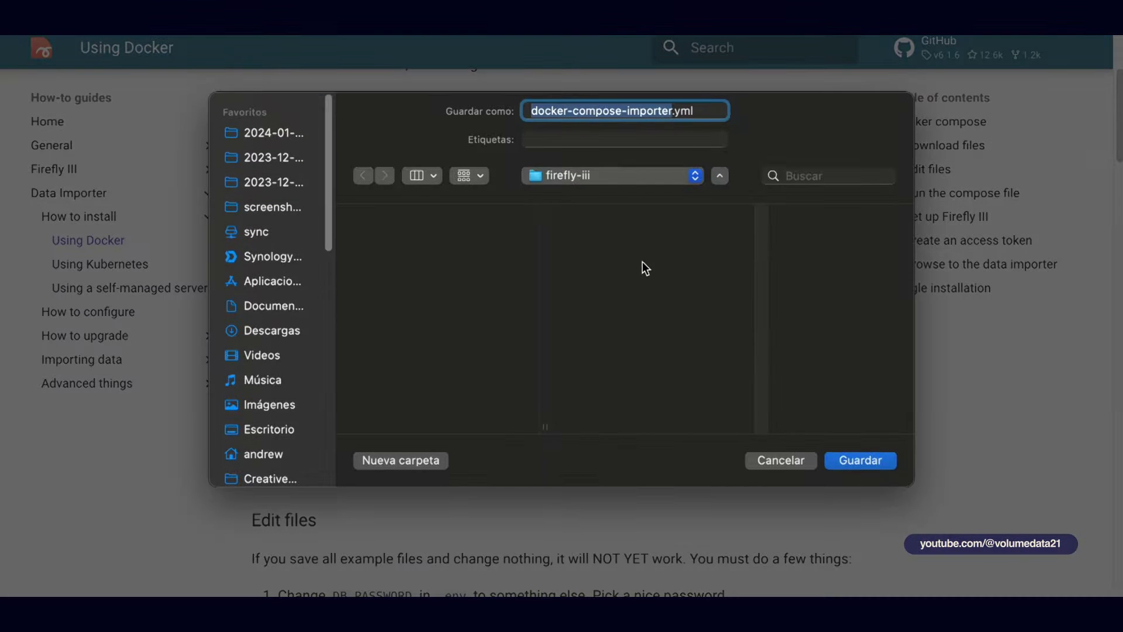
{"action": "left_click", "coordinate": [675, 120]}
{"action": "key", "text": "BackSpace"}
{"action": "key", "text": "BackSpace"}
{"action": "key", "text": "BackSpace"}
{"action": "key", "text": "BackSpace"}
{"action": "key", "text": "BackSpace"}
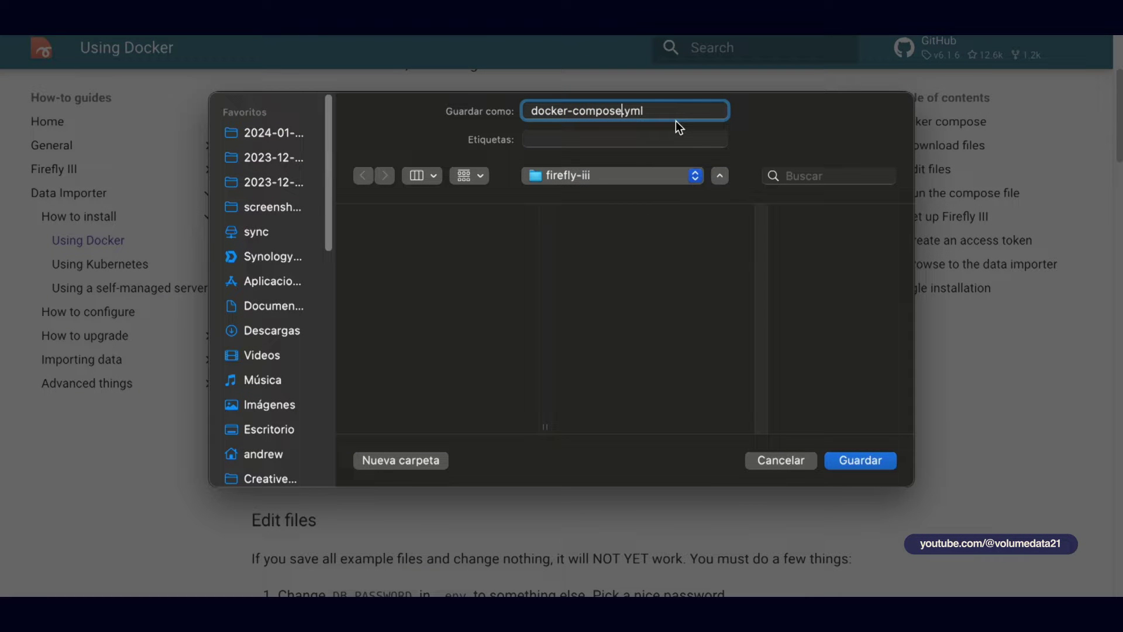
{"action": "key", "text": "Return"}
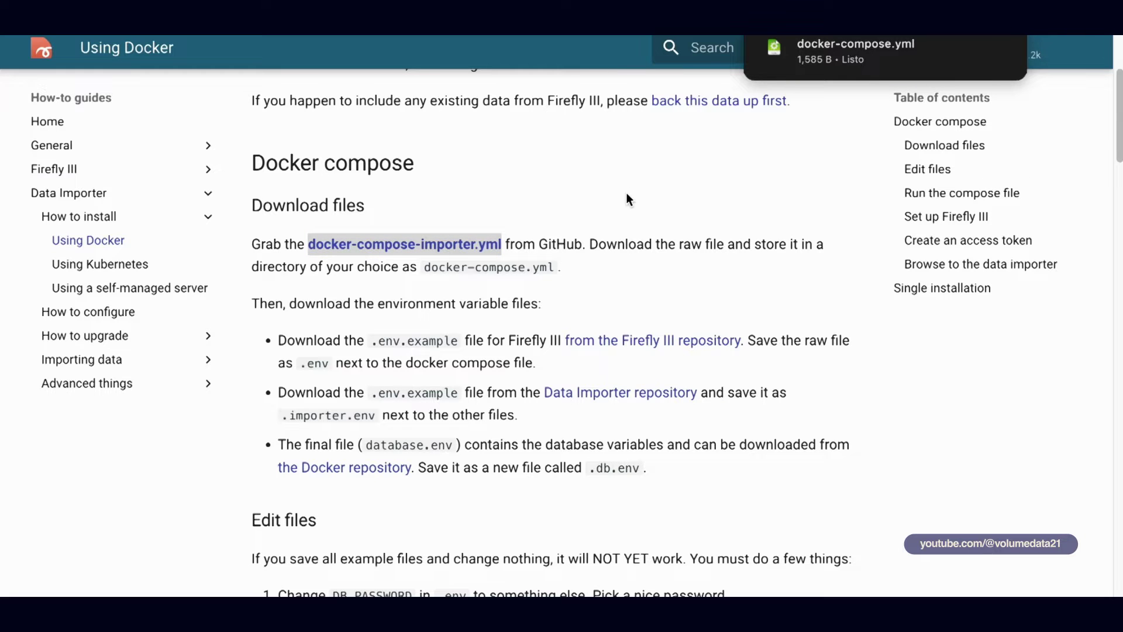
Step: Highlight the .env file references in the download instructions
{"action": "left_click_drag", "start_coordinate": [372, 341], "coordinate": [450, 341]}
{"action": "left_click", "coordinate": [477, 338]}
{"action": "left_click_drag", "start_coordinate": [298, 361], "coordinate": [331, 363]}
{"action": "left_click", "coordinate": [421, 356]}
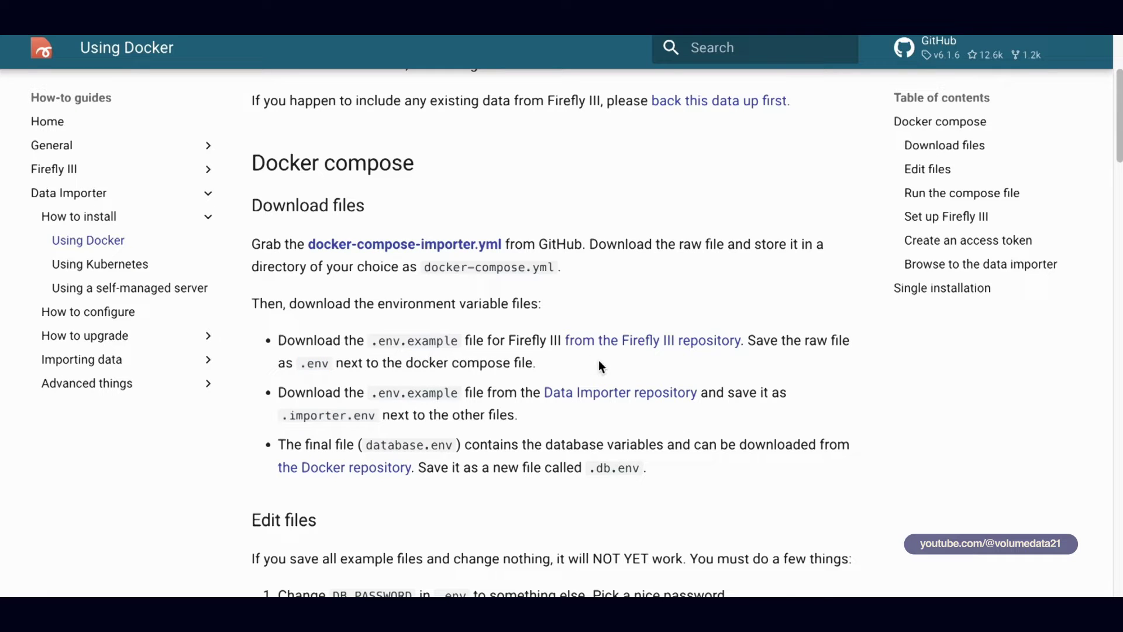
Step: Save the Firefly III repository's environment example as env.yml, keeping the .yml extension
{"action": "right_click", "coordinate": [660, 339]}
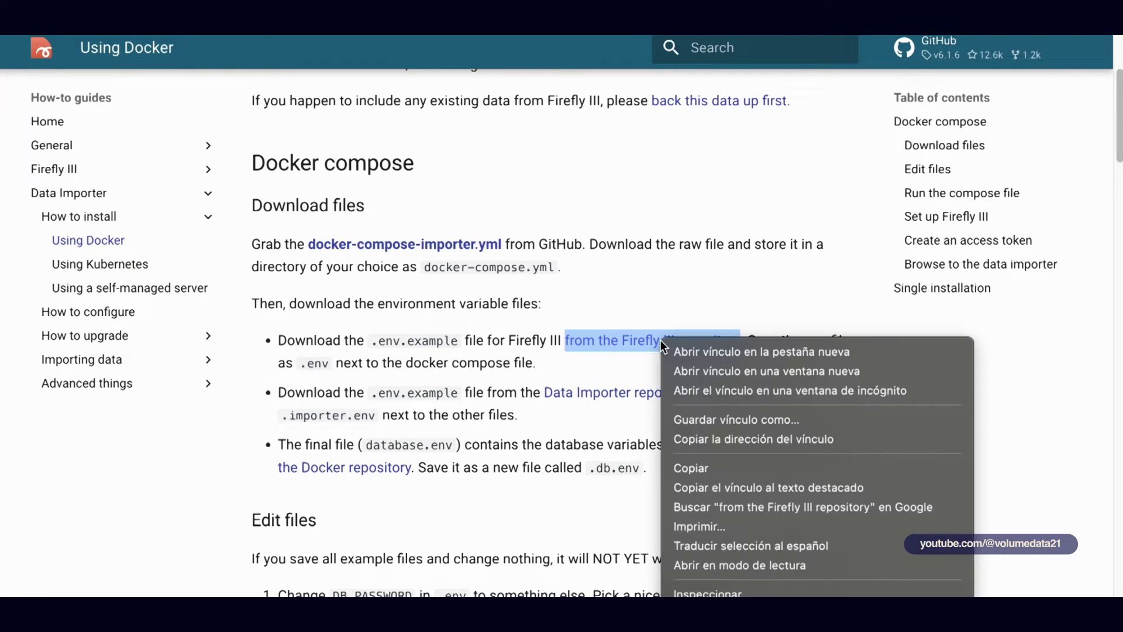
{"action": "left_click", "coordinate": [752, 421]}
{"action": "key", "text": "Right"}
{"action": "key", "text": "Delete"}
{"action": "key", "text": "Delete"}
{"action": "key", "text": "Delete"}
{"action": "key", "text": "Delete"}
{"action": "key", "text": "Delete"}
{"action": "key", "text": "Delete"}
{"action": "key", "text": "Delete"}
{"action": "key", "text": "Delete"}
{"action": "type", "text": ".yml"}
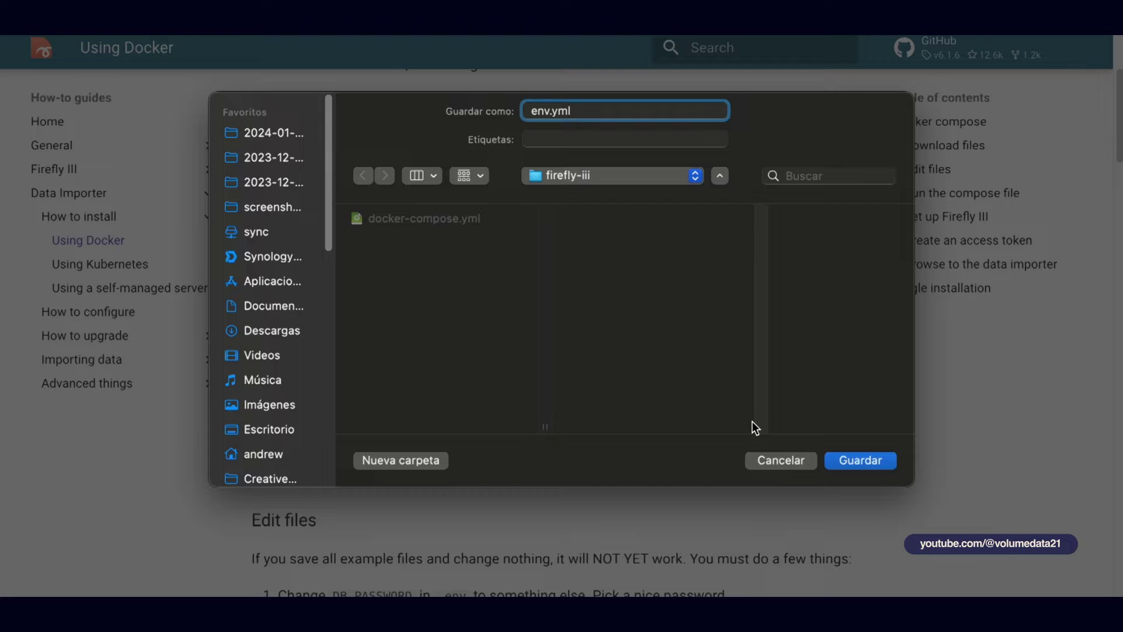
{"action": "key", "text": "Return"}
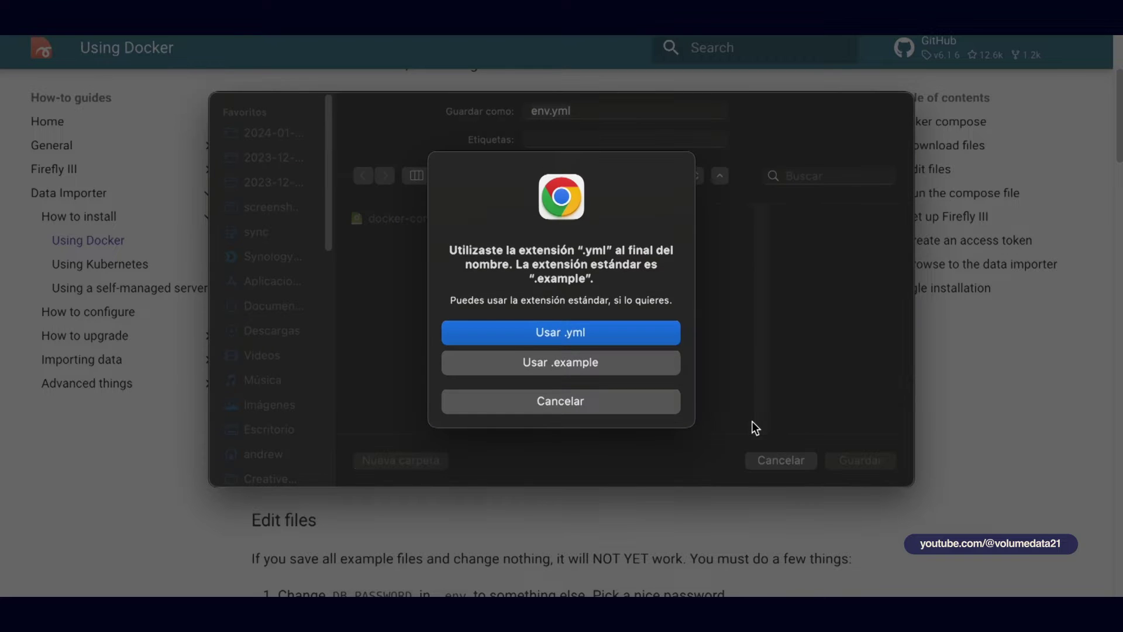
{"action": "left_click", "coordinate": [611, 334]}
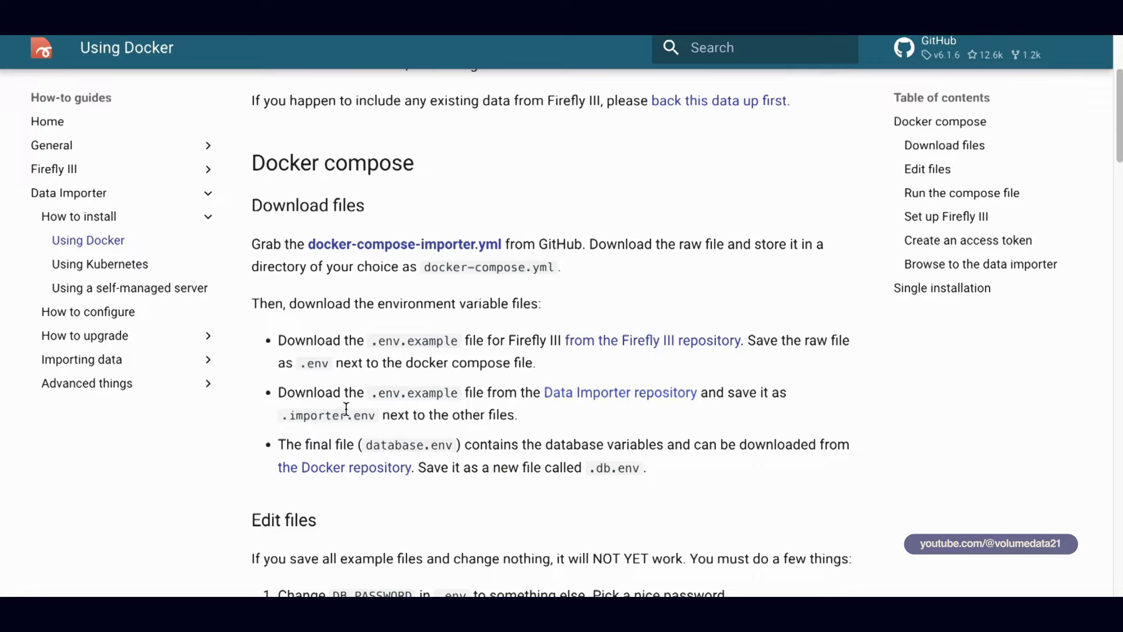
Step: Save the Data Importer repository env example as importer.env.yml, keeping .yml
{"action": "left_click_drag", "start_coordinate": [281, 415], "coordinate": [375, 417]}
{"action": "left_click", "coordinate": [444, 420]}
{"action": "right_click", "coordinate": [625, 388]}
{"action": "left_click", "coordinate": [678, 469]}
{"action": "type", "text": "importer.env.yml"}
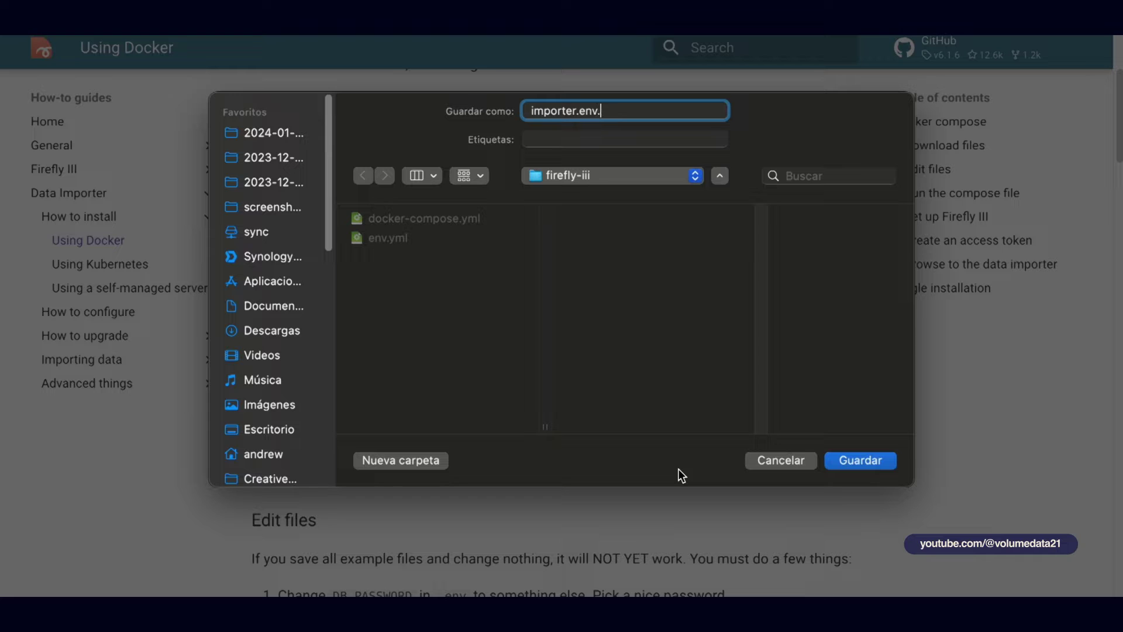
{"action": "key", "text": "Return"}
{"action": "left_click", "coordinate": [629, 341]}
Step: Save the Docker repository database env file as db.env.yml and dismiss the downloads list
{"action": "scroll", "coordinate": [655, 380], "scroll_direction": "down", "scroll_amount": 2}
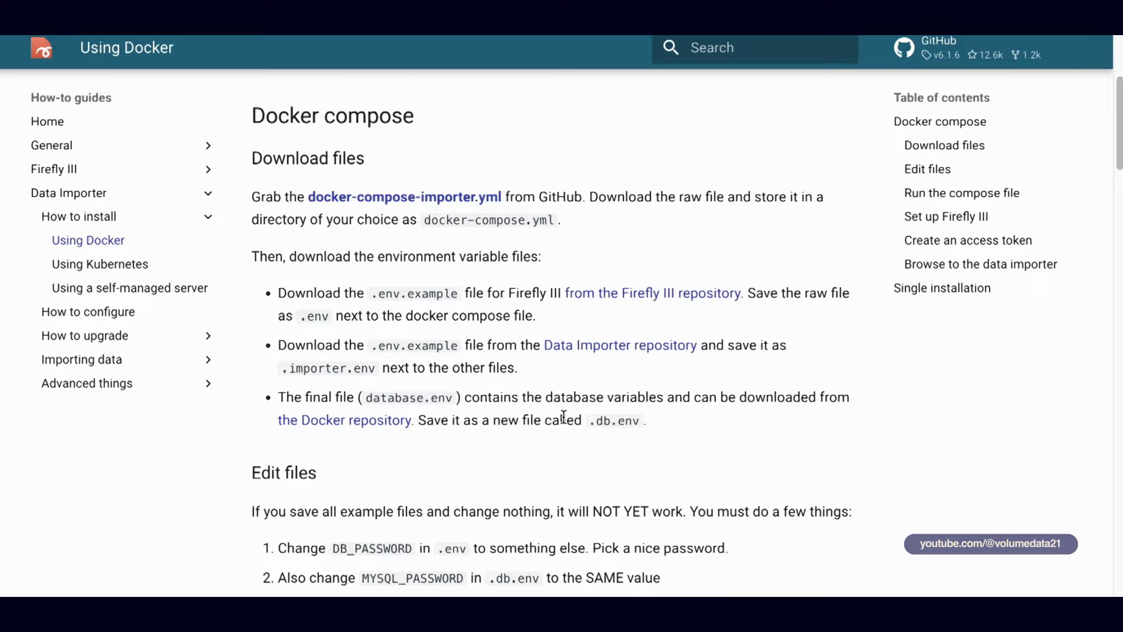
{"action": "left_click_drag", "start_coordinate": [596, 421], "coordinate": [641, 423]}
{"action": "right_click", "coordinate": [383, 422]}
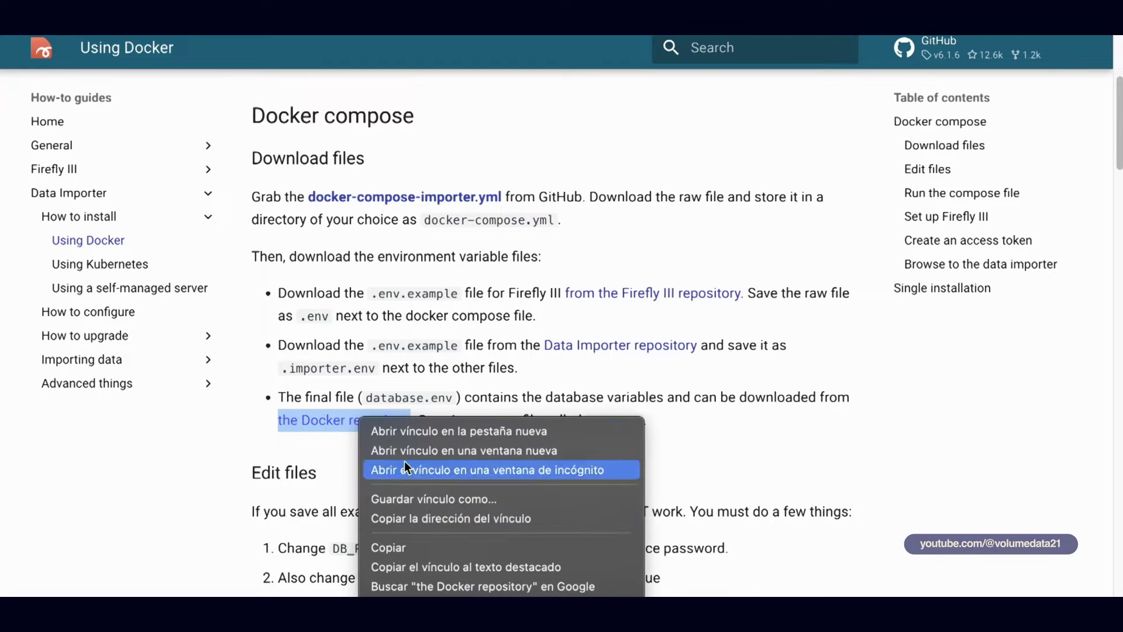
{"action": "left_click", "coordinate": [488, 501]}
{"action": "type", "text": "db.env"}
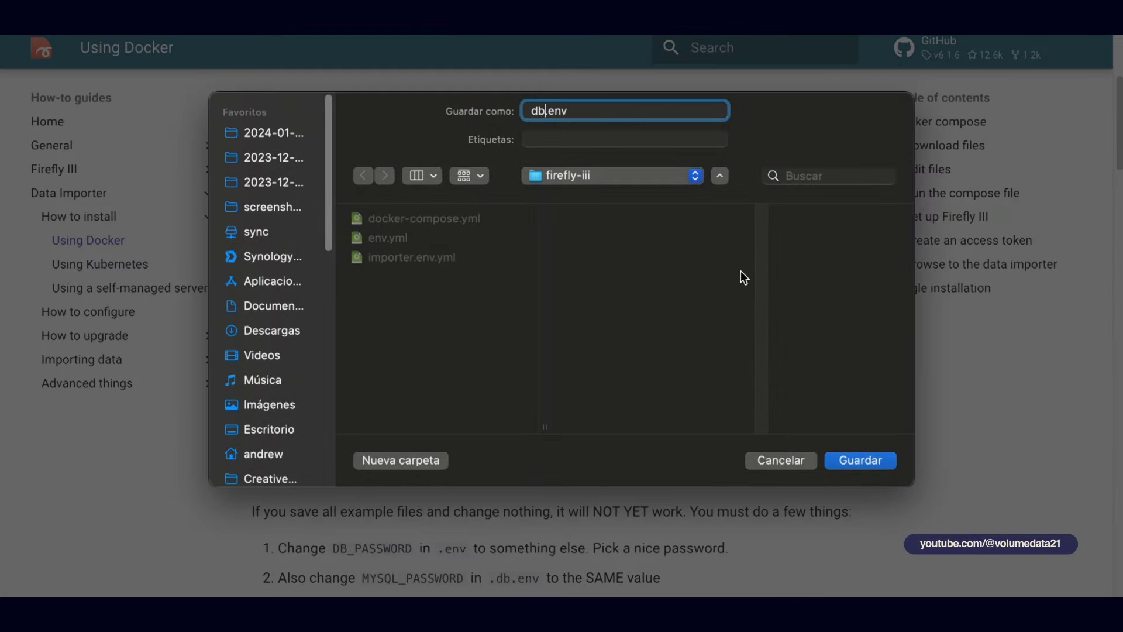
{"action": "type", "text": ".yml"}
{"action": "key", "text": "Return"}
{"action": "key", "text": "Return"}
{"action": "left_click", "coordinate": [819, 275]}
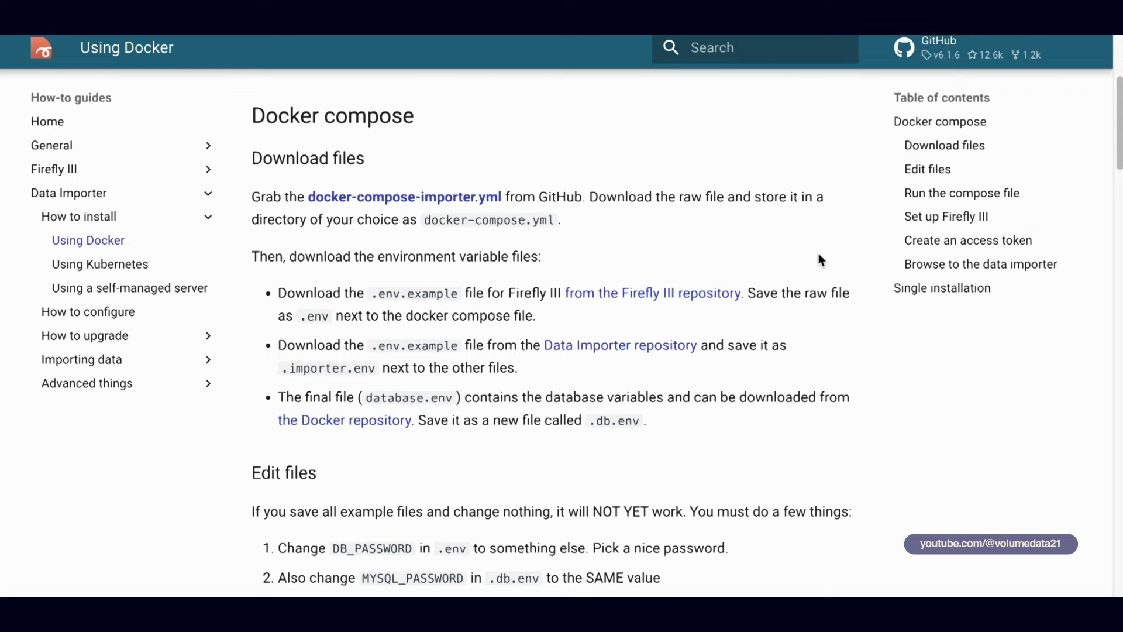
{"action": "scroll", "coordinate": [852, 269], "scroll_direction": "down", "scroll_amount": 1}
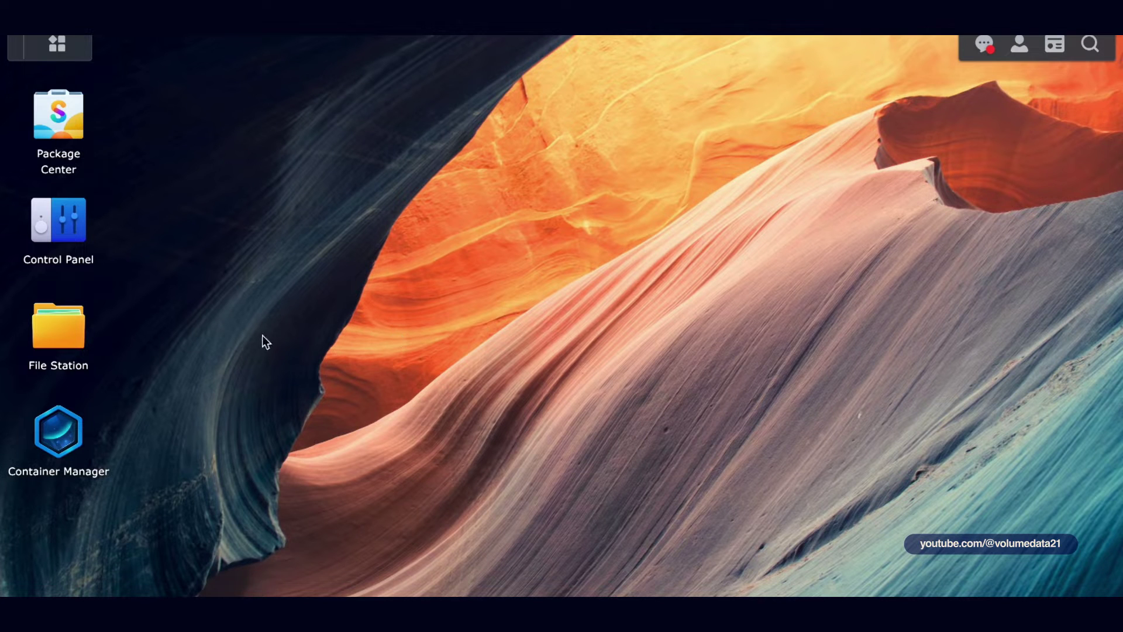
{"action": "left_click", "coordinate": [49, 128]}
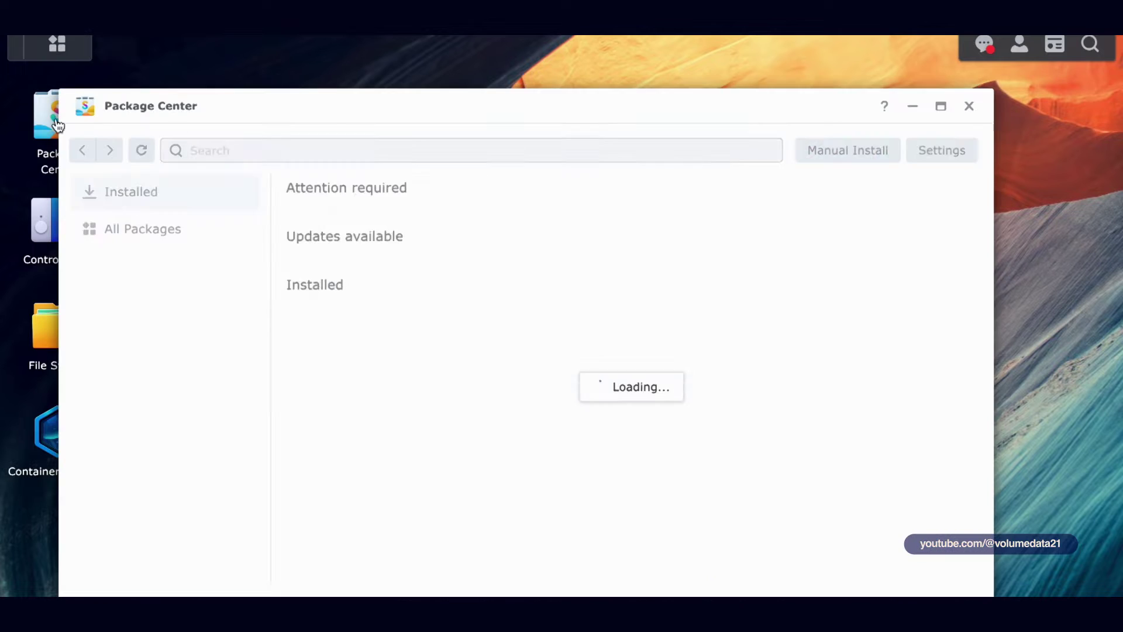
{"action": "left_click", "coordinate": [576, 145]}
{"action": "type", "text": "canoiter manager"}
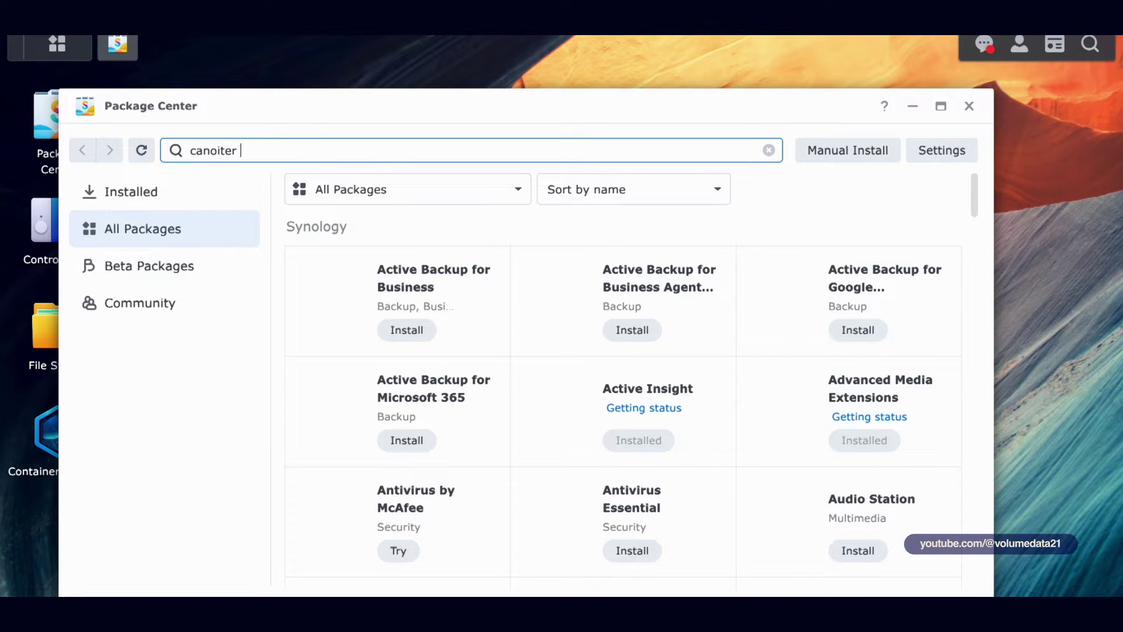
{"action": "left_click", "coordinate": [503, 283]}
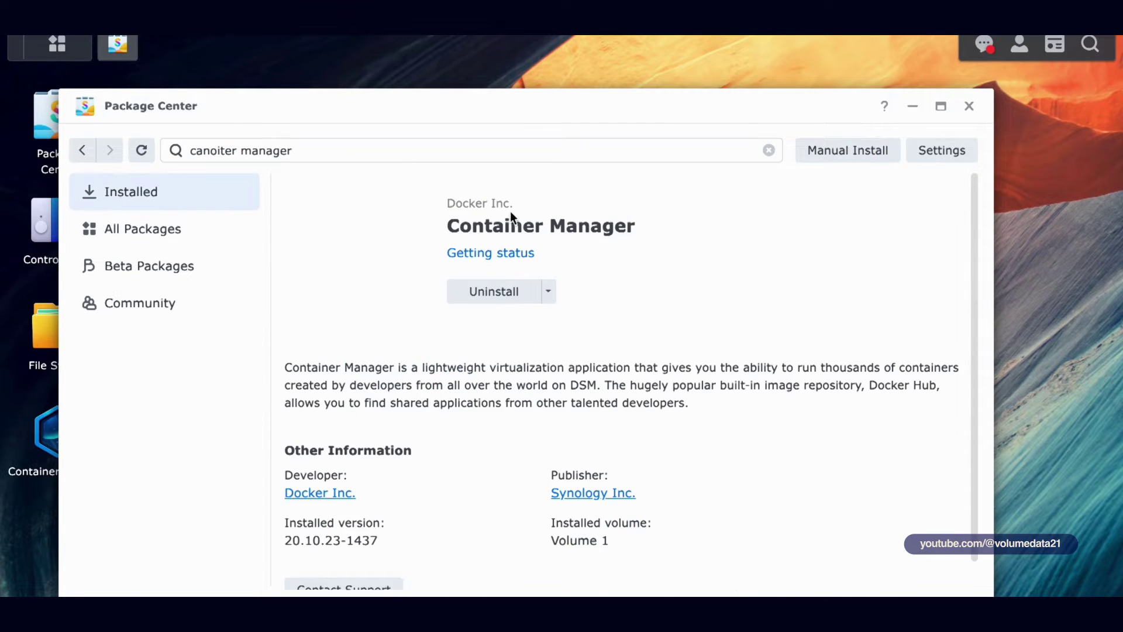
{"action": "triple_click", "coordinate": [531, 149]}
{"action": "type", "text": "text"}
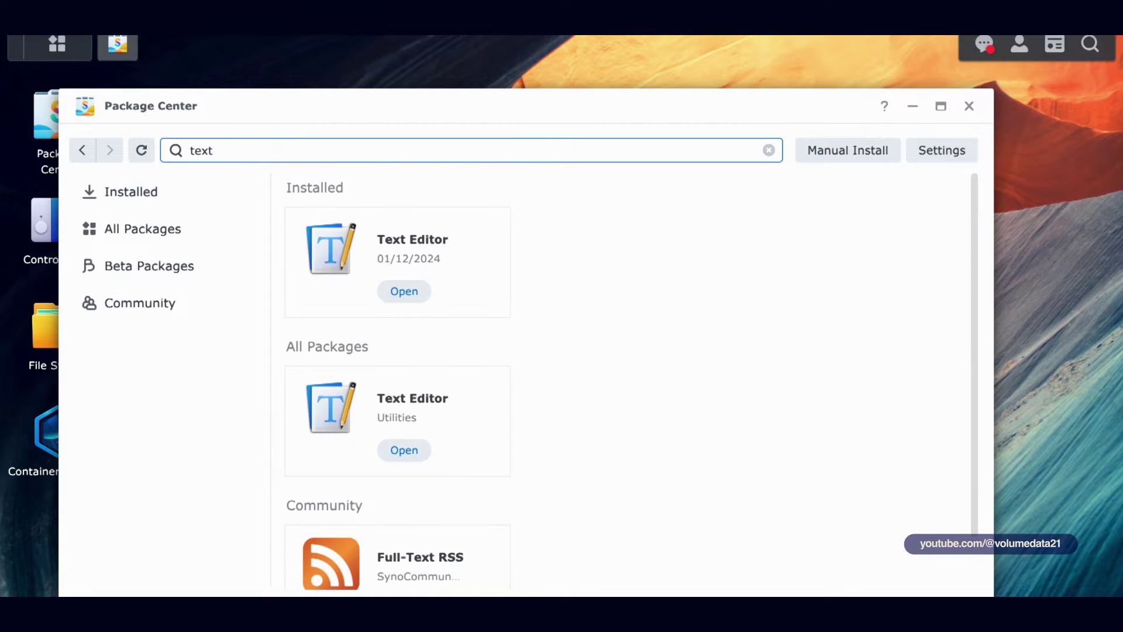
{"action": "left_click", "coordinate": [510, 233]}
{"action": "left_click", "coordinate": [969, 106]}
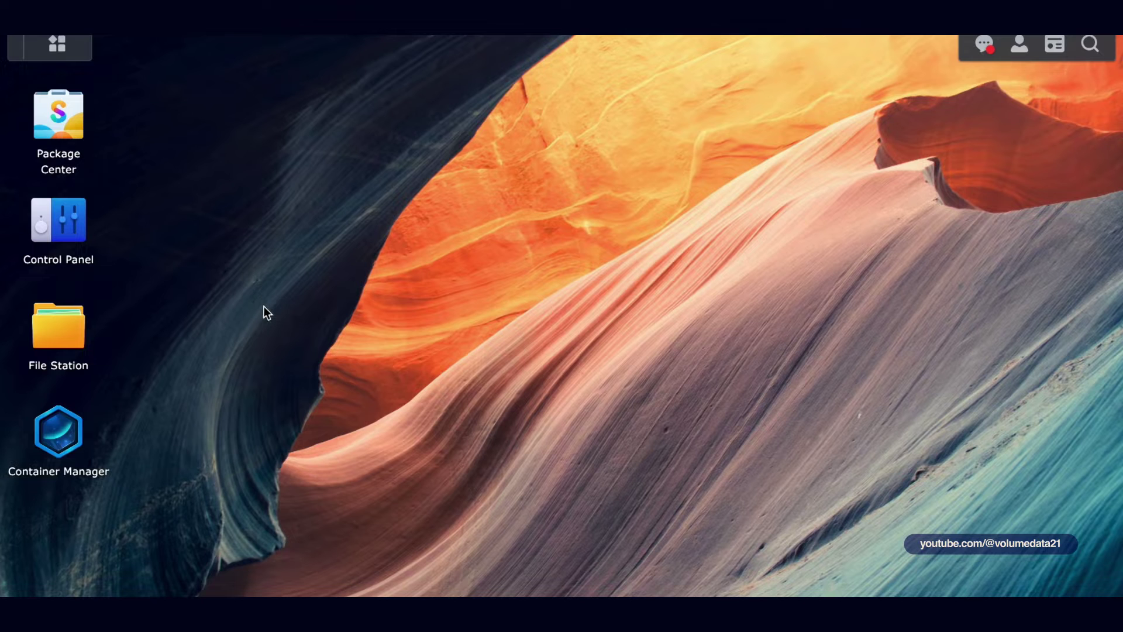
Step: In File Station, delete the existing firefly-iii folder from the docker shared folder
{"action": "left_click", "coordinate": [72, 339]}
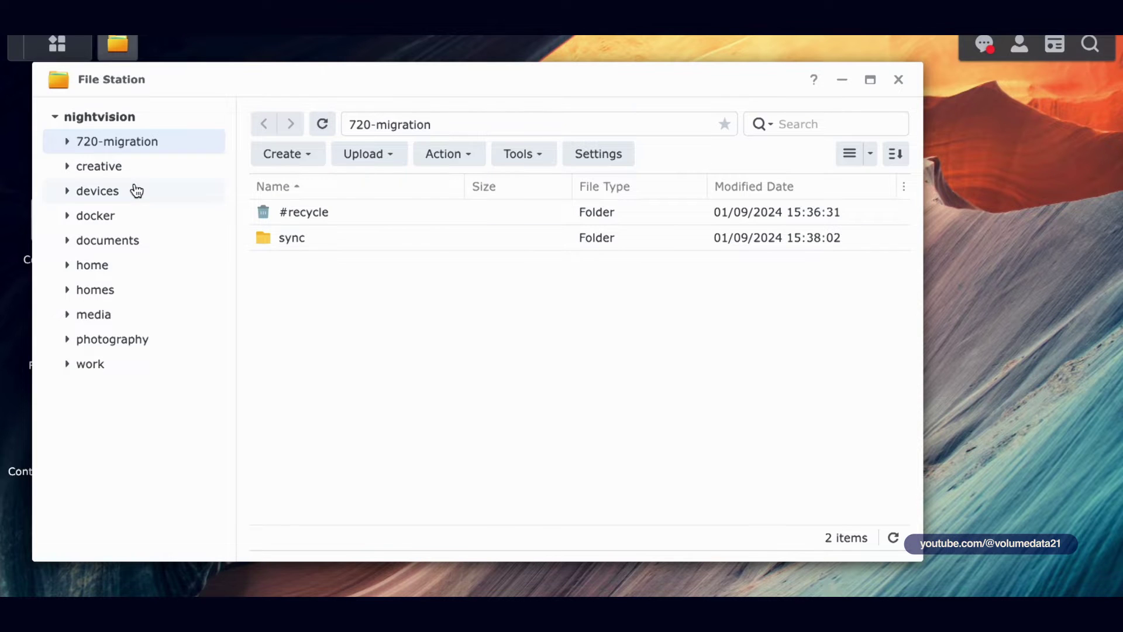
{"action": "left_click", "coordinate": [141, 217]}
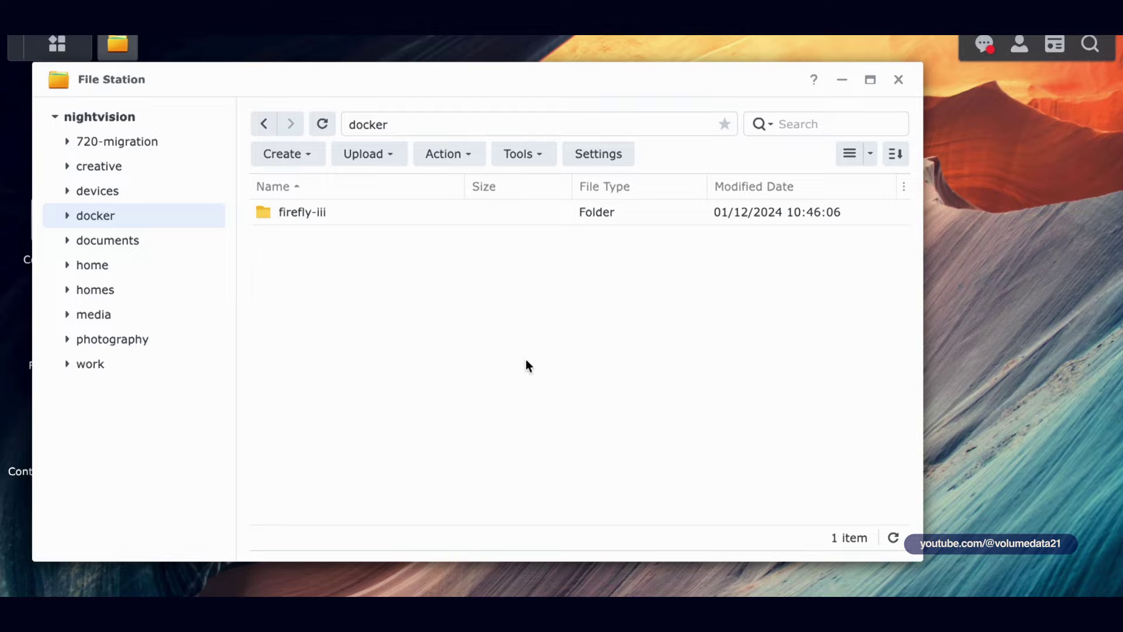
{"action": "right_click", "coordinate": [315, 216]}
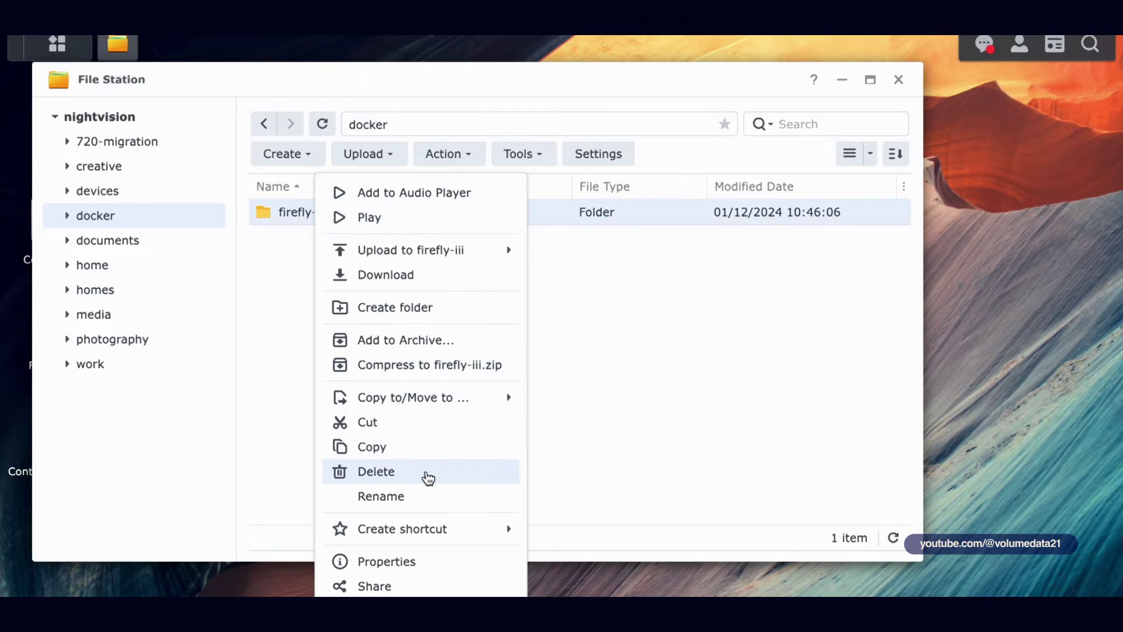
{"action": "left_click", "coordinate": [425, 472]}
{"action": "left_click", "coordinate": [647, 334]}
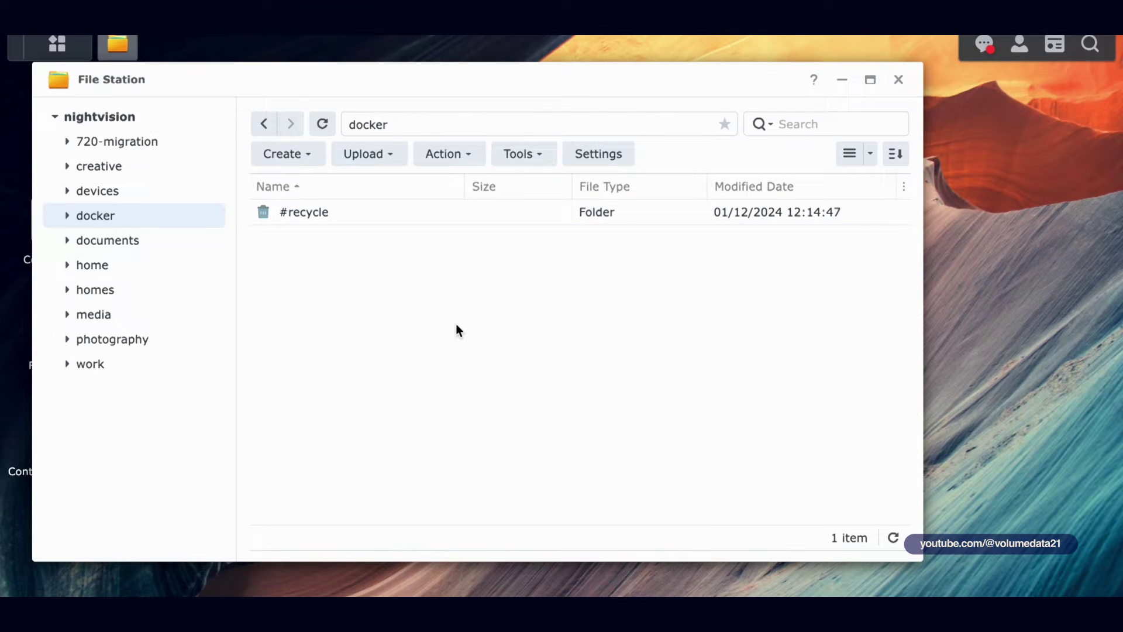
Step: Create a new firefly-iii folder in docker, open it, and drag in the four configuration files
{"action": "right_click", "coordinate": [391, 292]}
{"action": "left_click", "coordinate": [449, 310]}
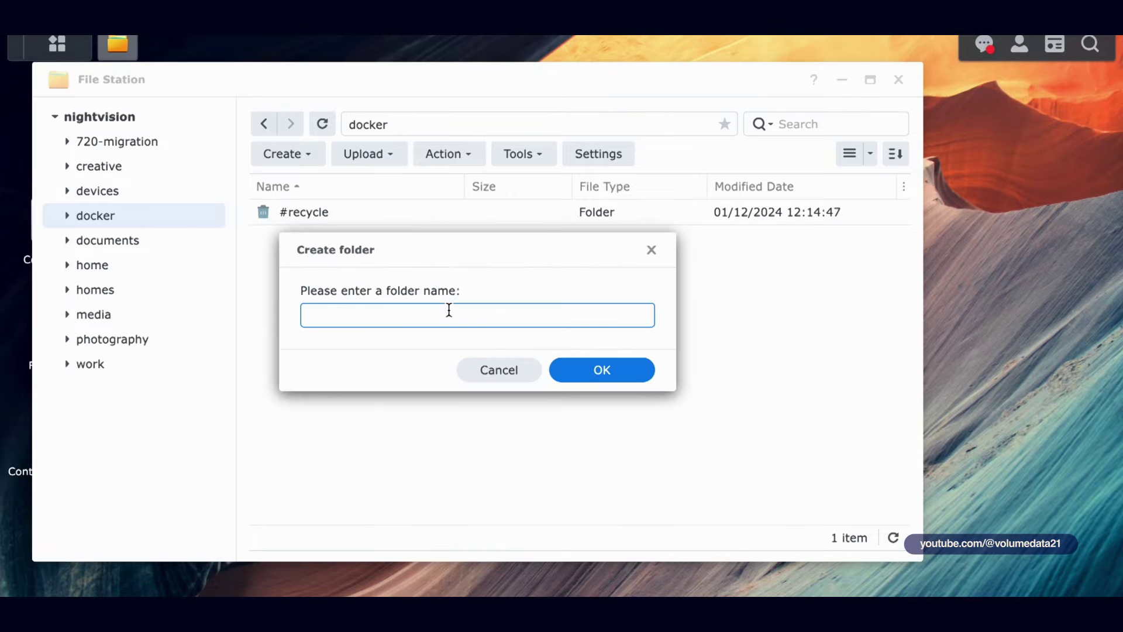
{"action": "type", "text": "firefly-iii"}
{"action": "key", "text": "Return"}
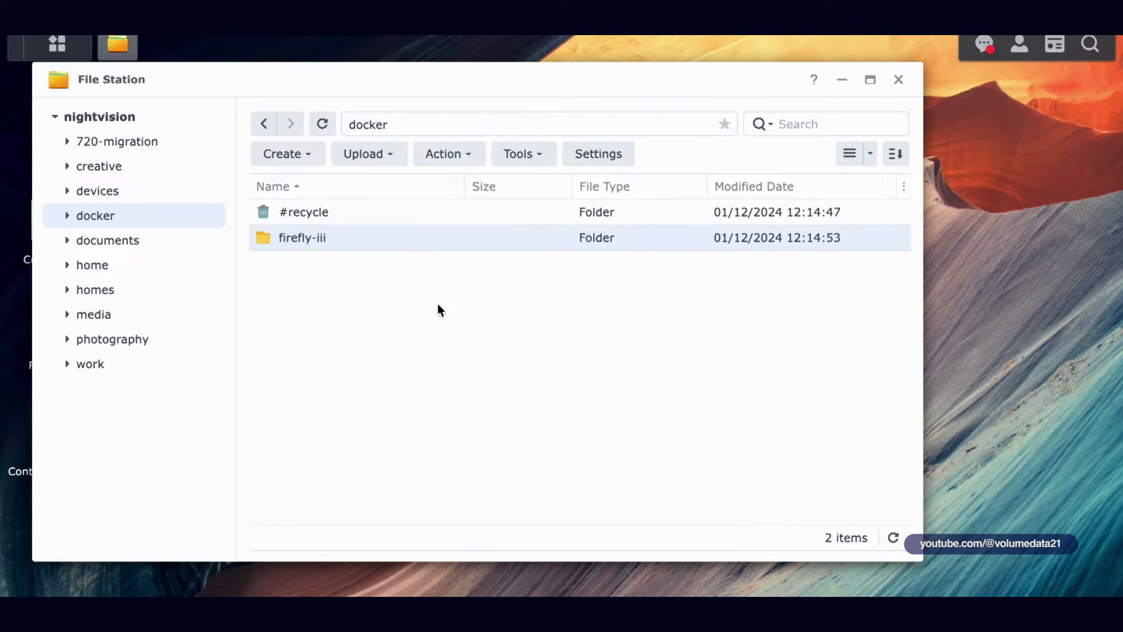
{"action": "double_click", "coordinate": [386, 241]}
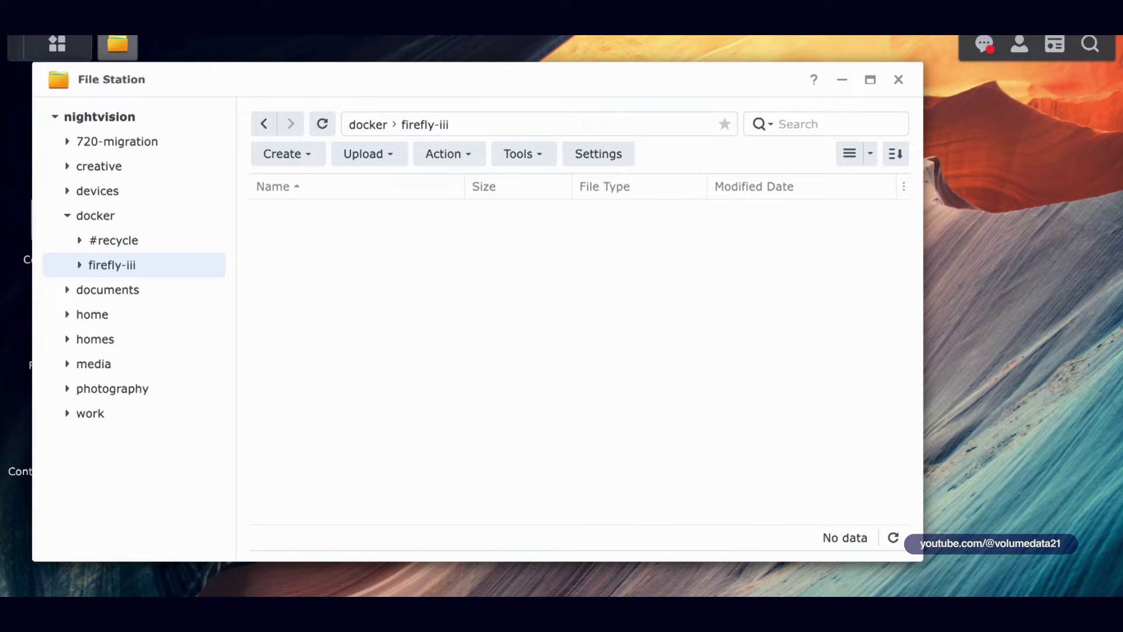
{"action": "left_click_drag", "start_coordinate": [923, 310], "coordinate": [484, 296]}
Step: Confirm the upload of the four .yml files, then open and close importer.env.yml unchanged
{"action": "left_click", "coordinate": [655, 369]}
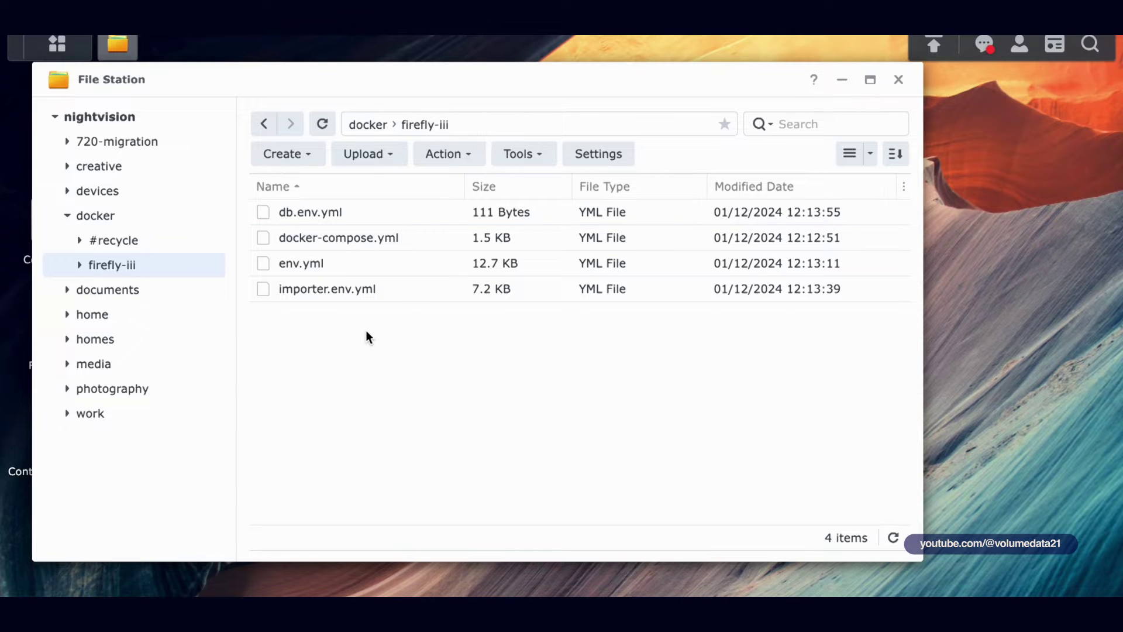
{"action": "double_click", "coordinate": [338, 292]}
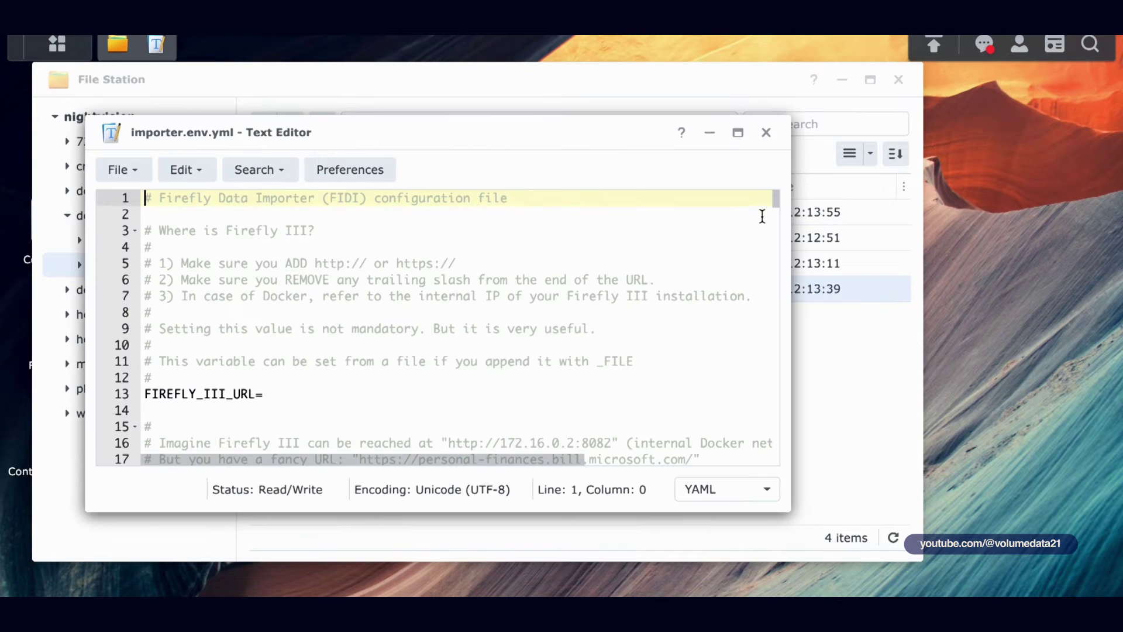
{"action": "mouse_move", "coordinate": [778, 195]}
{"action": "left_mouse_down"}
{"action": "mouse_move", "coordinate": [772, 287]}
{"action": "mouse_move", "coordinate": [776, 189]}
{"action": "left_mouse_up"}
{"action": "left_click", "coordinate": [766, 133]}
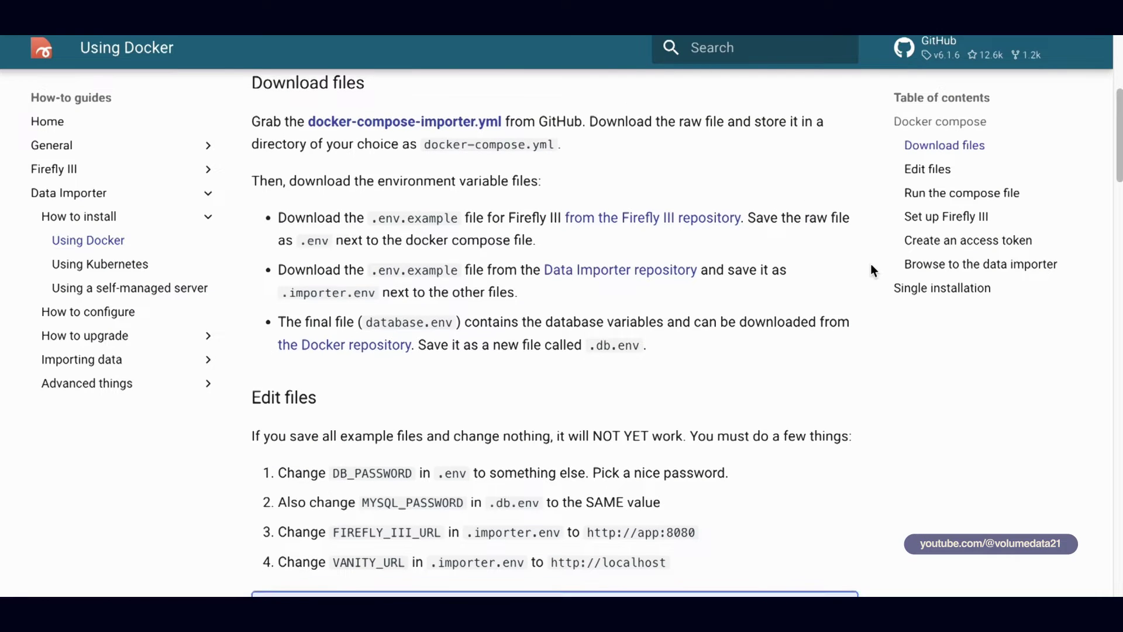
Step: Read the Edit files warning and select DB_PASSWORD from the first .env step to copy
{"action": "scroll", "coordinate": [789, 272], "scroll_direction": "down", "scroll_amount": 1}
{"action": "left_click_drag", "start_coordinate": [270, 389], "coordinate": [838, 390]}
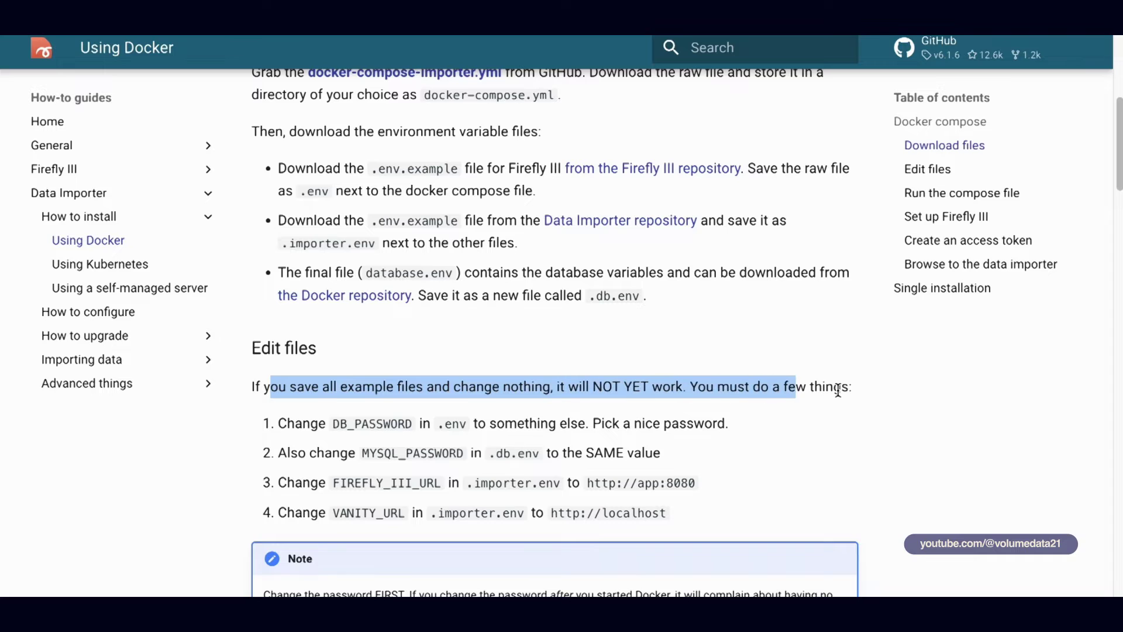
{"action": "left_click", "coordinate": [357, 406]}
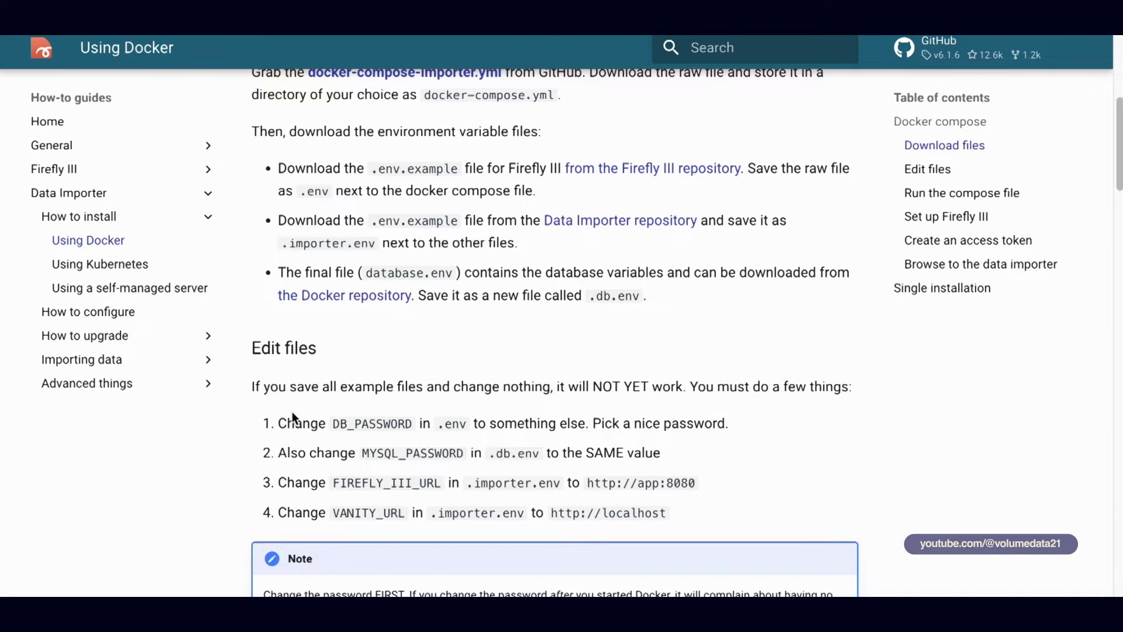
{"action": "left_click_drag", "start_coordinate": [332, 423], "coordinate": [469, 423]}
{"action": "left_click", "coordinate": [472, 421]}
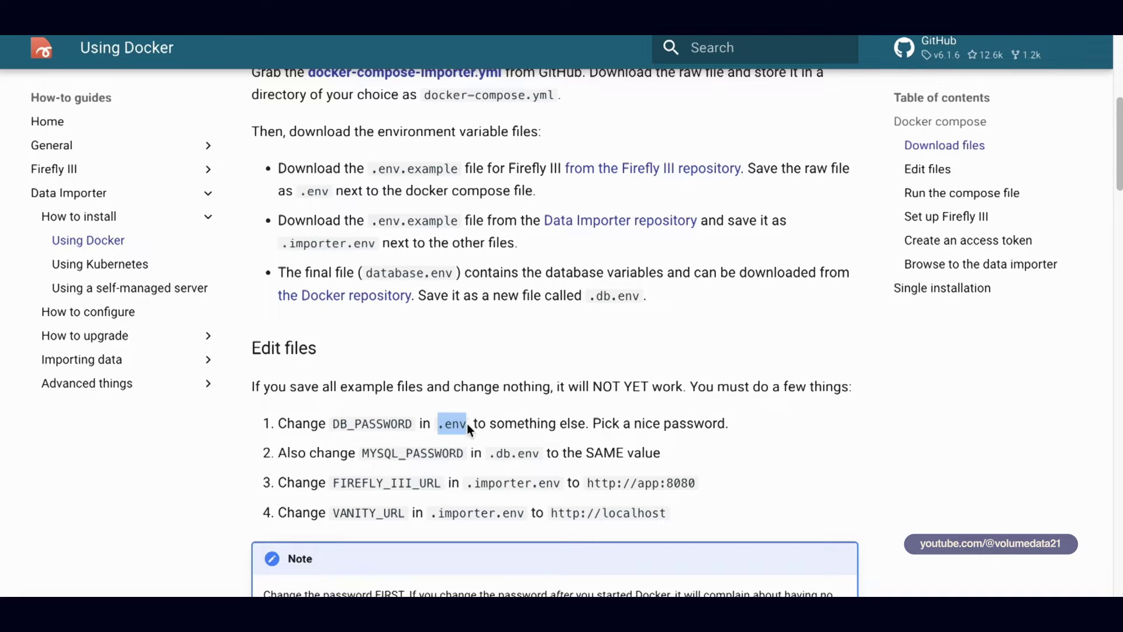
{"action": "left_click", "coordinate": [583, 425]}
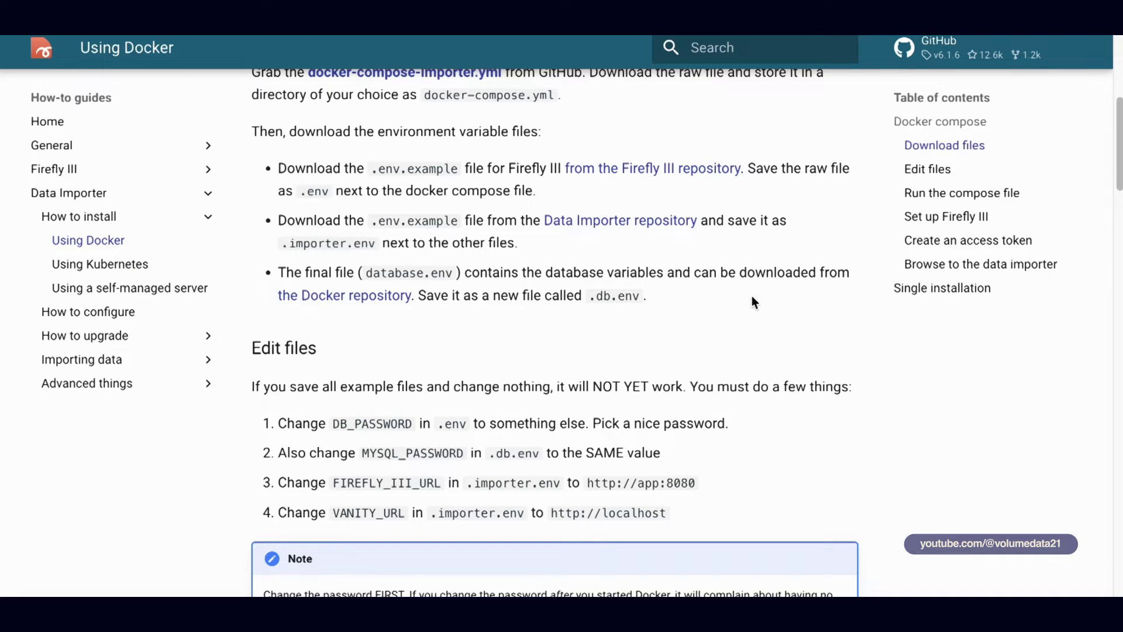
{"action": "left_click_drag", "start_coordinate": [438, 422], "coordinate": [466, 424]}
{"action": "left_click_drag", "start_coordinate": [334, 423], "coordinate": [414, 424]}
{"action": "key", "text": "ctrl+c"}
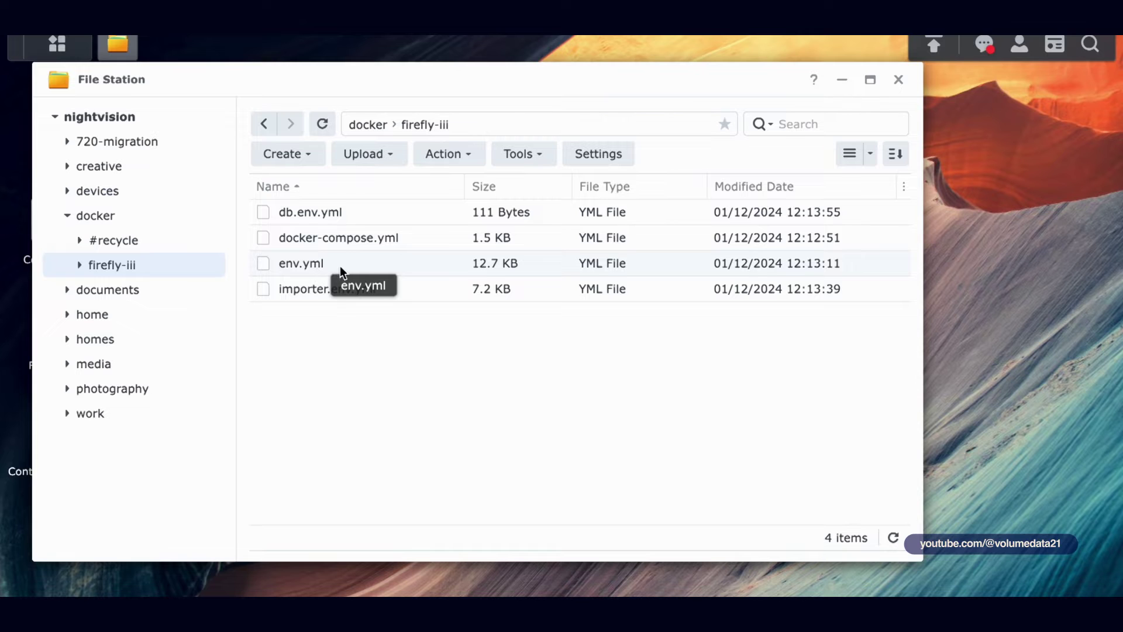
Step: Open env.yml, find DB_PASSWORD with the pasted search term, and select its default value
{"action": "double_click", "coordinate": [330, 263]}
{"action": "left_click", "coordinate": [259, 169]}
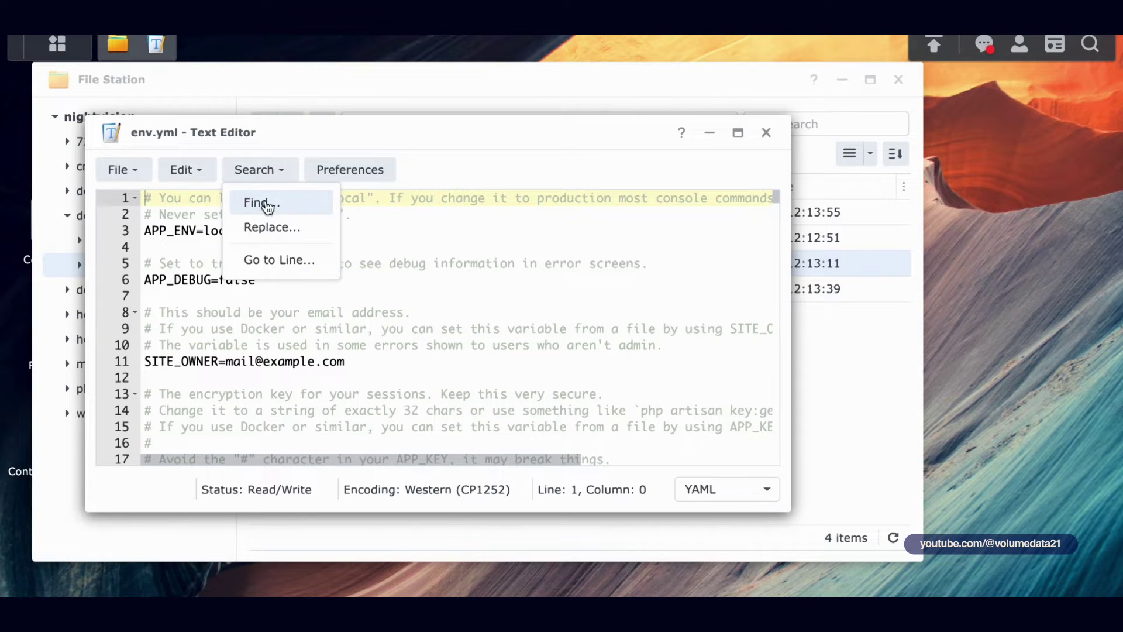
{"action": "left_click", "coordinate": [262, 203]}
{"action": "key", "text": "ctrl+v"}
{"action": "key", "text": "Escape"}
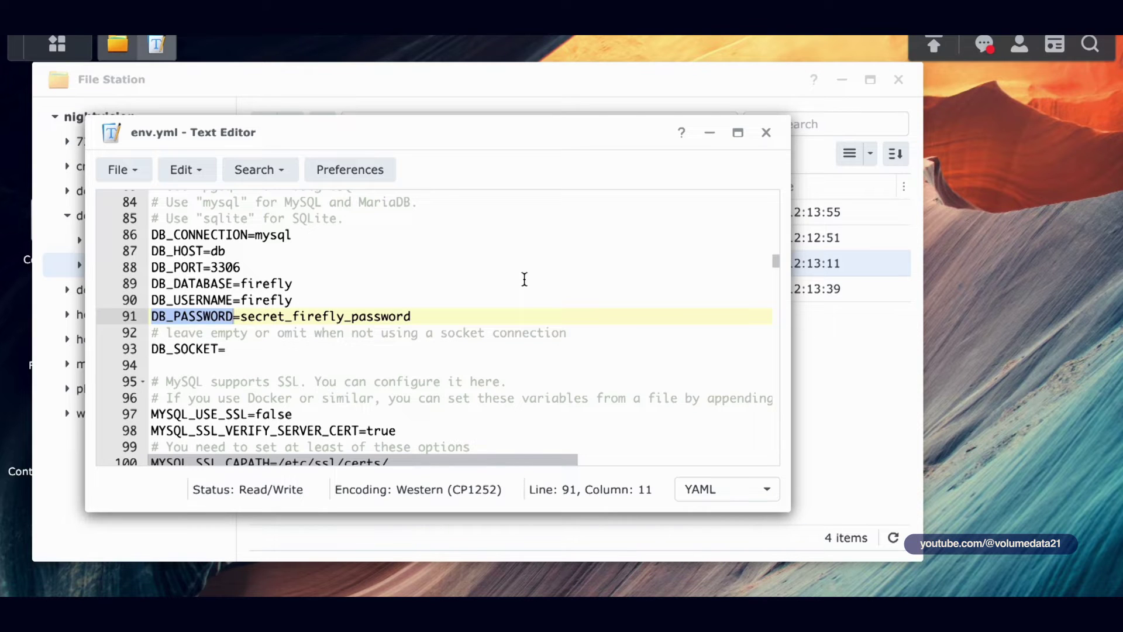
{"action": "left_click_drag", "start_coordinate": [240, 316], "coordinate": [443, 321]}
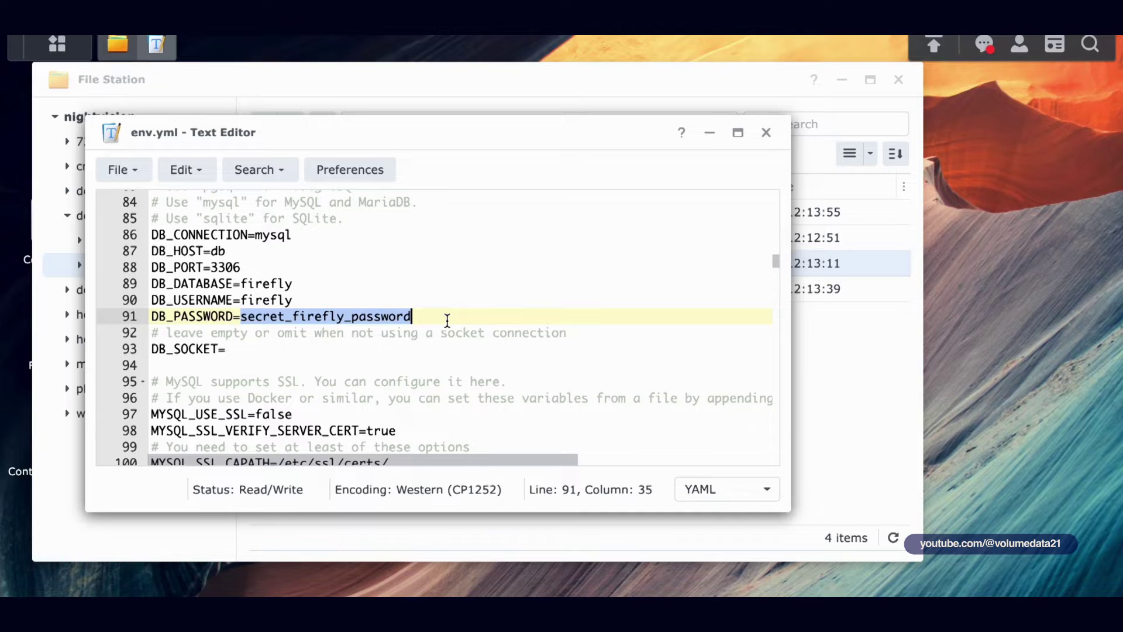
{"action": "key", "text": "ctrl+t"}
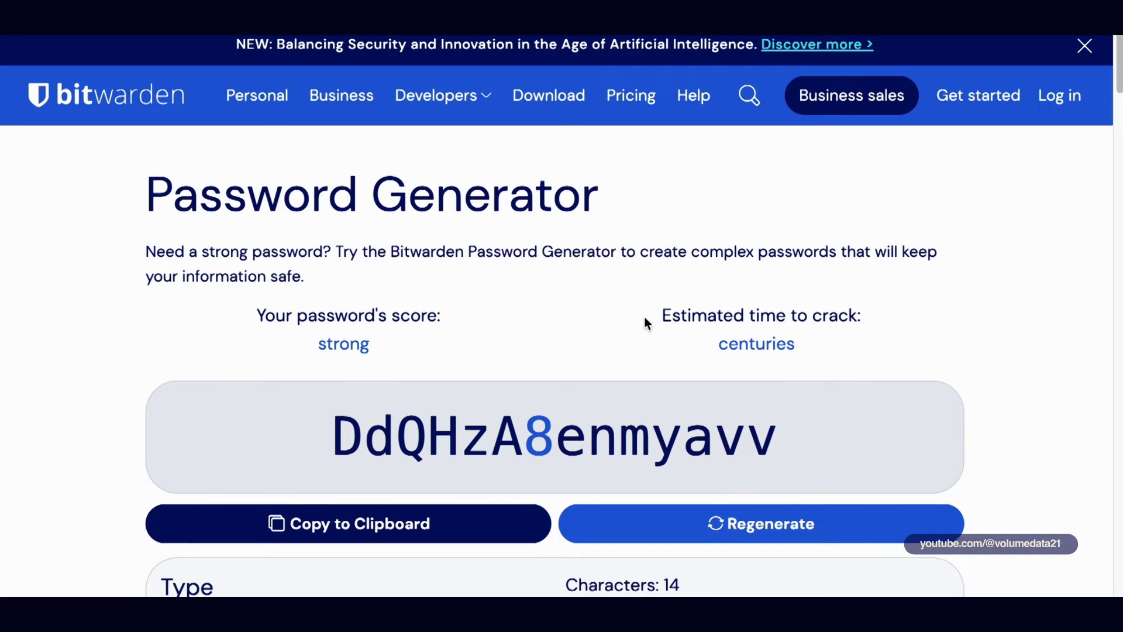
Step: Generate a 32-character Bitwarden password and paste it over the default DB_PASSWORD value
{"action": "scroll", "coordinate": [644, 317], "scroll_direction": "down", "scroll_amount": 2}
{"action": "left_click_drag", "start_coordinate": [603, 501], "coordinate": [655, 503]}
{"action": "left_click", "coordinate": [699, 432]}
{"action": "left_click", "coordinate": [699, 432]}
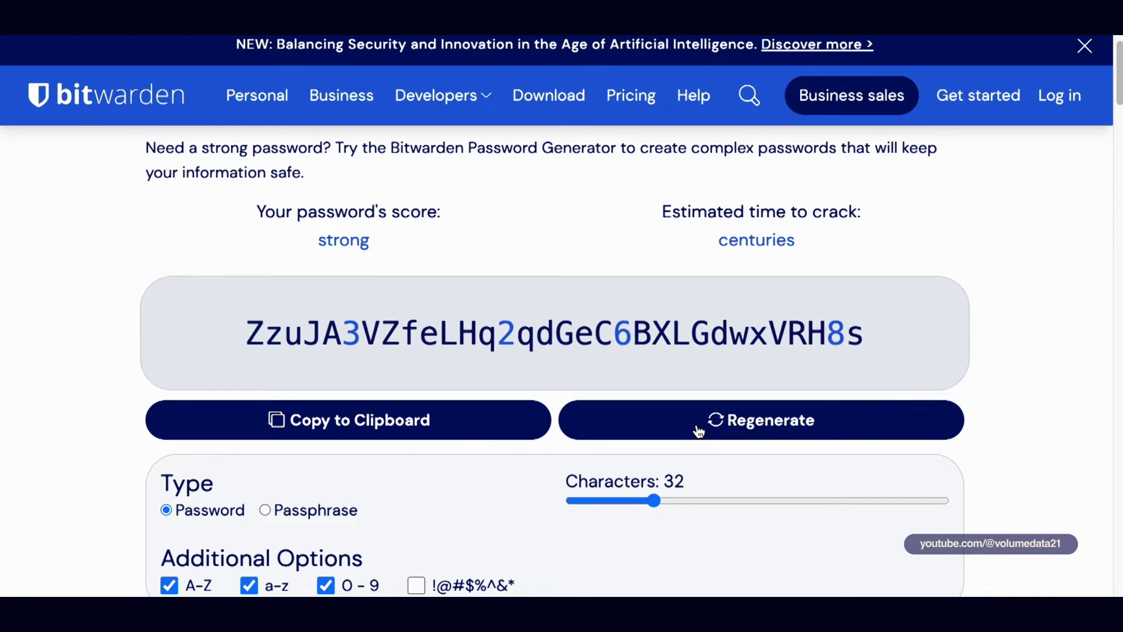
{"action": "left_click", "coordinate": [448, 422]}
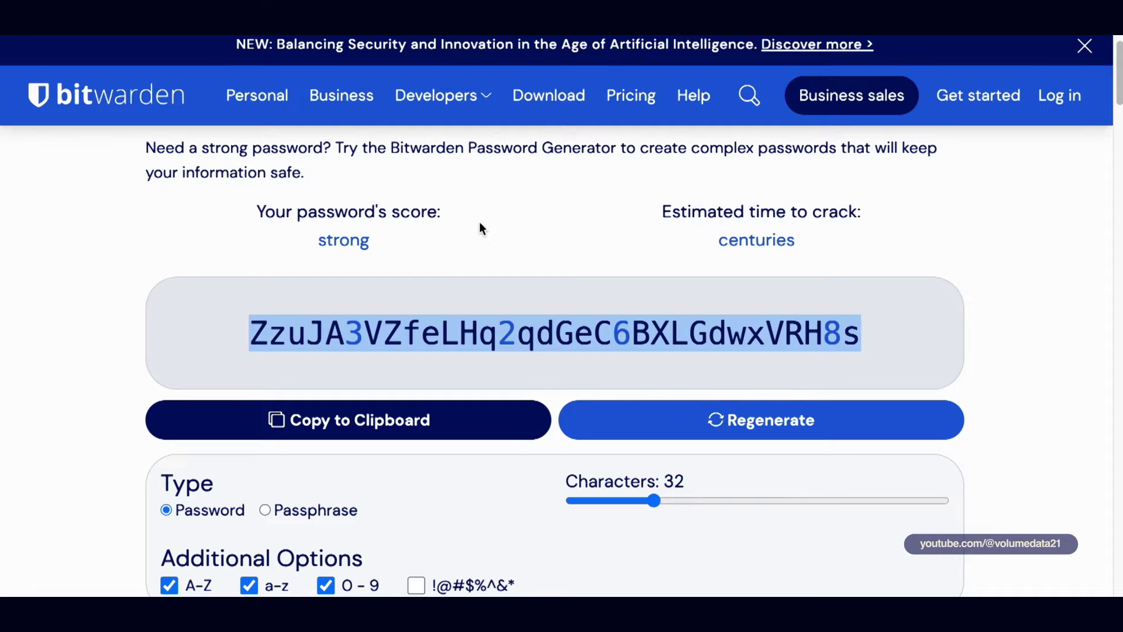
{"action": "left_click", "coordinate": [396, 413]}
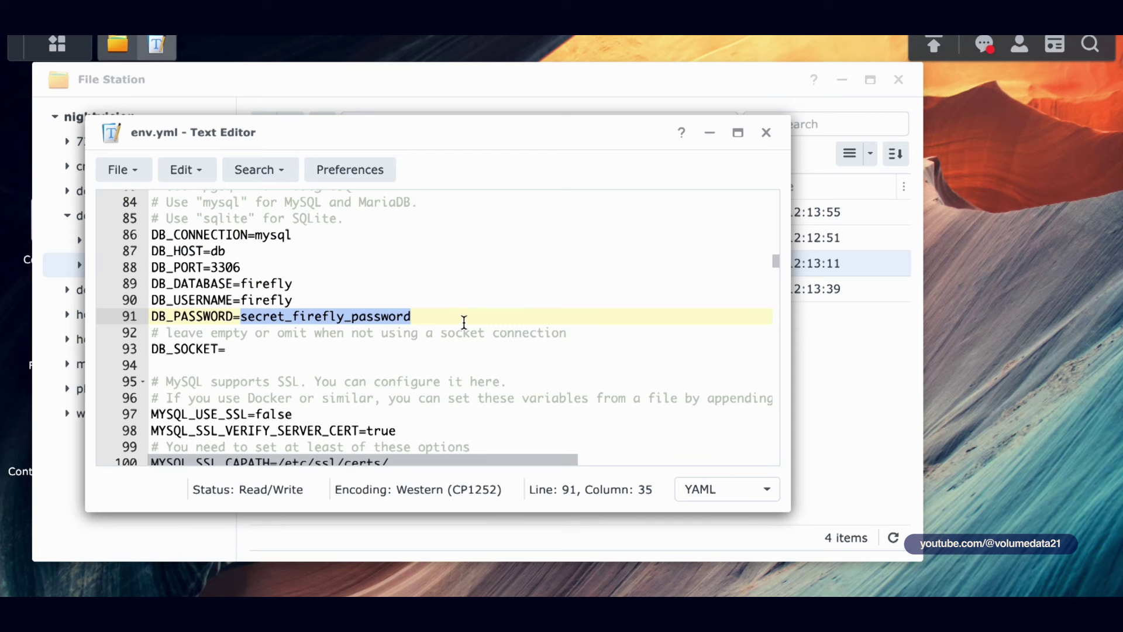
{"action": "left_click_drag", "start_coordinate": [464, 322], "coordinate": [241, 316]}
{"action": "key", "text": "ctrl+v"}
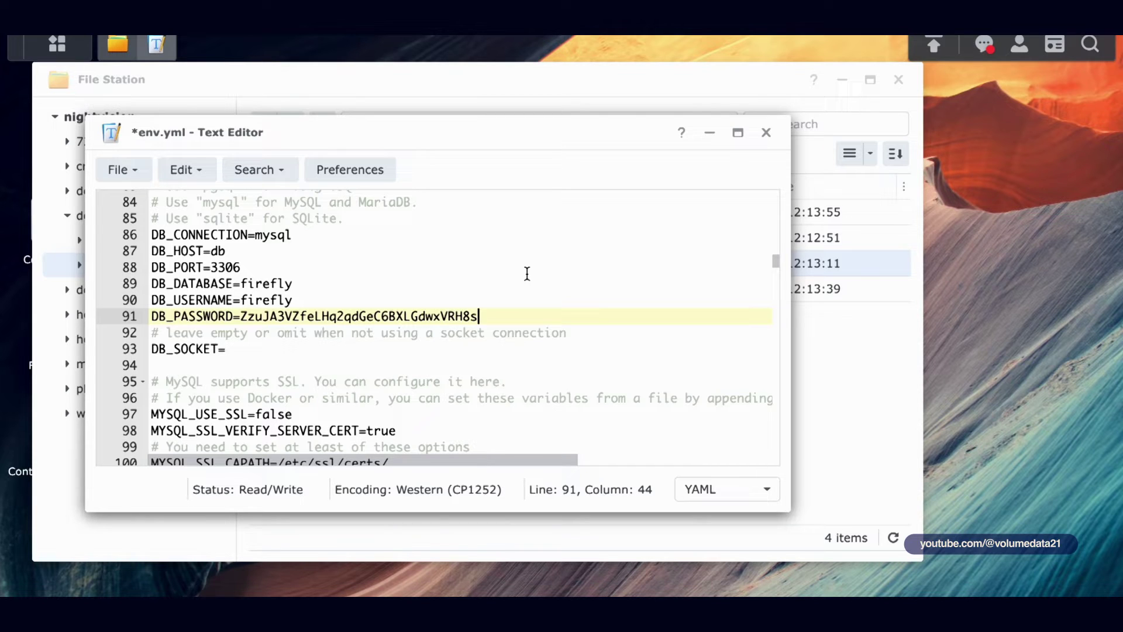
Step: Check that the generated password is pasted as the DB_PASSWORD value
{"action": "key", "text": "ctrl+shift+Left"}
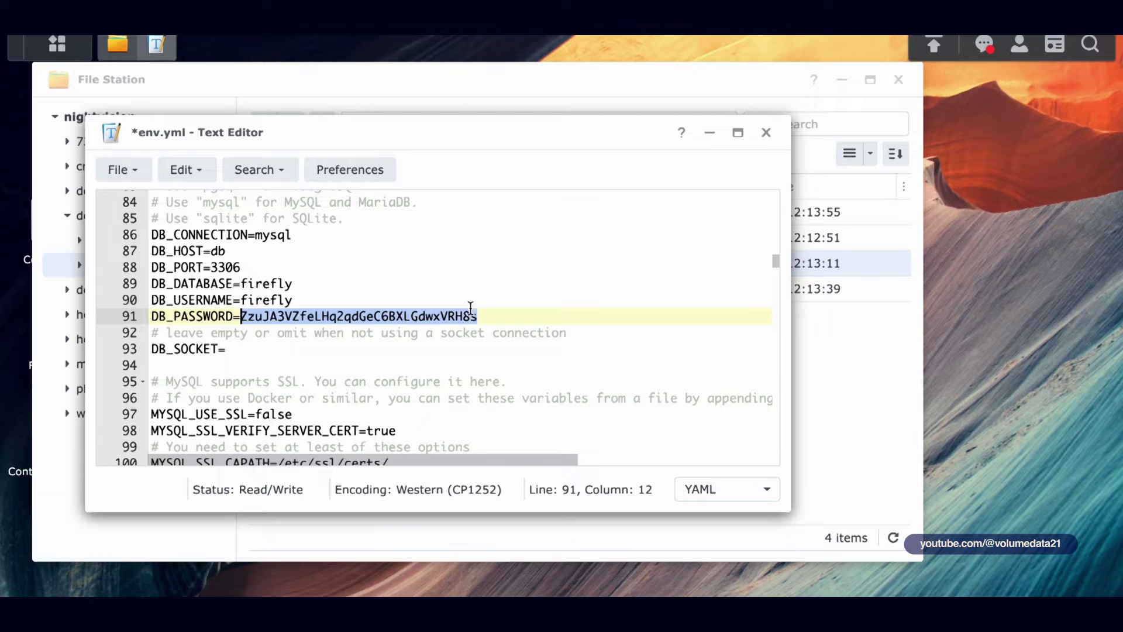
{"action": "left_click", "coordinate": [513, 318]}
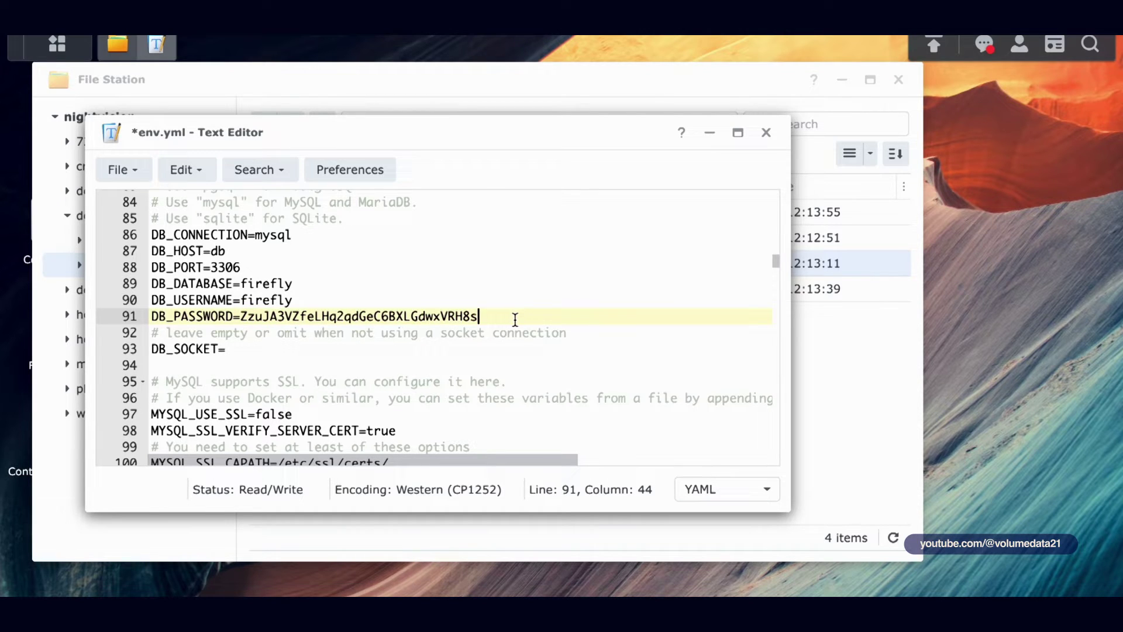
{"action": "left_click_drag", "start_coordinate": [775, 261], "coordinate": [783, 213]}
Step: Replace the TZ value with America/New_York, checking the time zone list URL beside it
{"action": "left_click_drag", "start_coordinate": [283, 360], "coordinate": [167, 360]}
{"action": "type", "text": "A"}
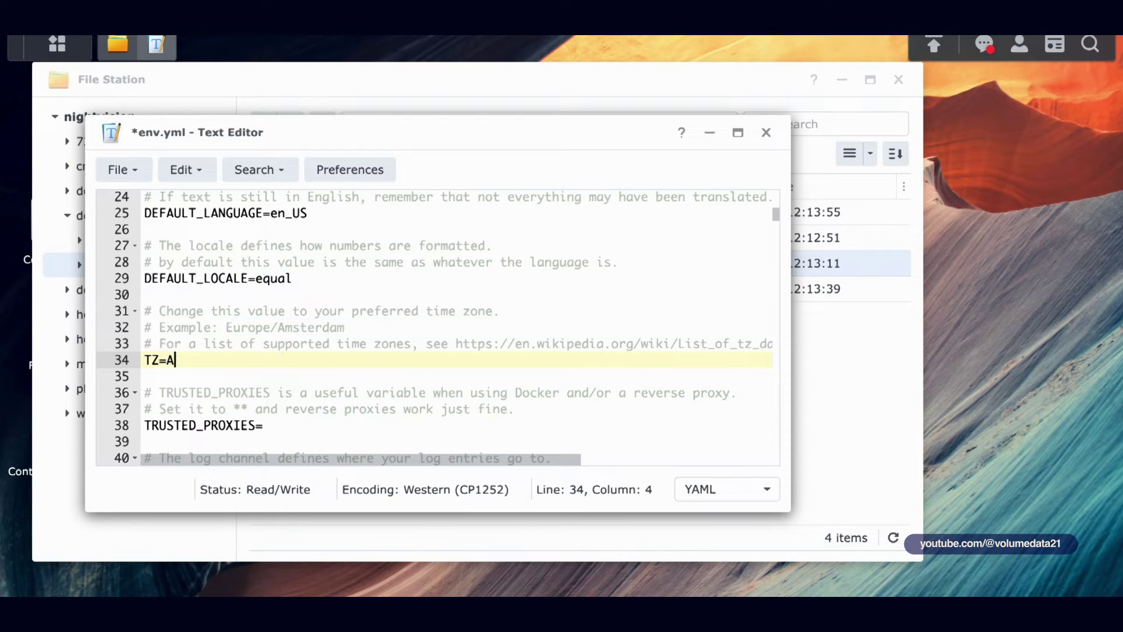
{"action": "type", "text": "merica/New_York"}
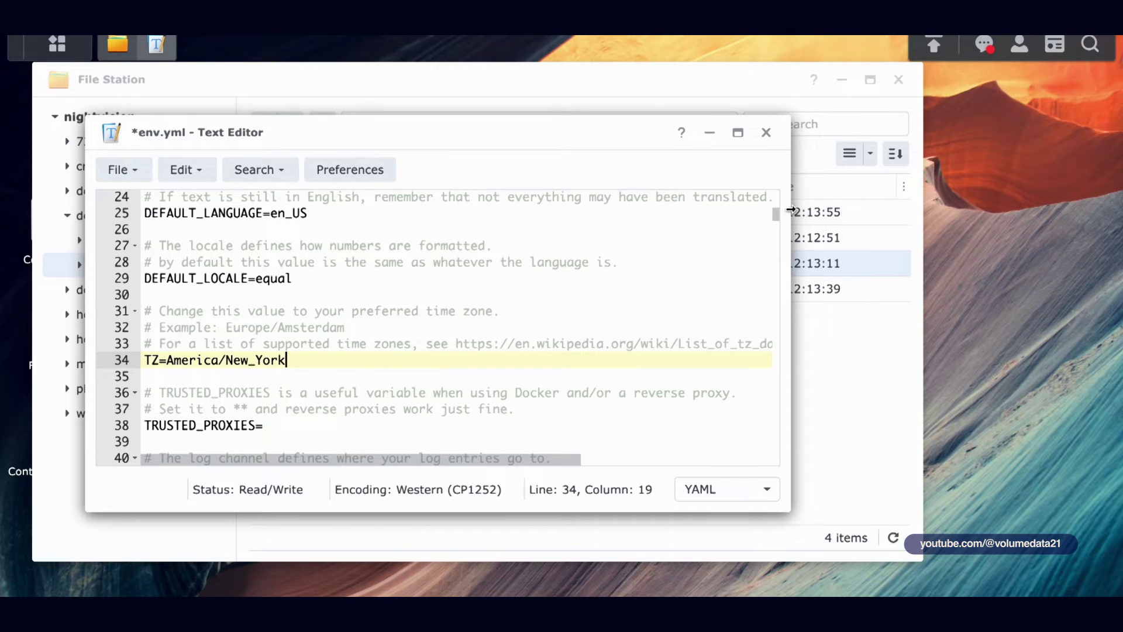
{"action": "left_click_drag", "start_coordinate": [458, 344], "coordinate": [760, 344]}
{"action": "scroll", "coordinate": [541, 458], "scroll_direction": "right", "scroll_amount": 3}
{"action": "left_click", "coordinate": [533, 365]}
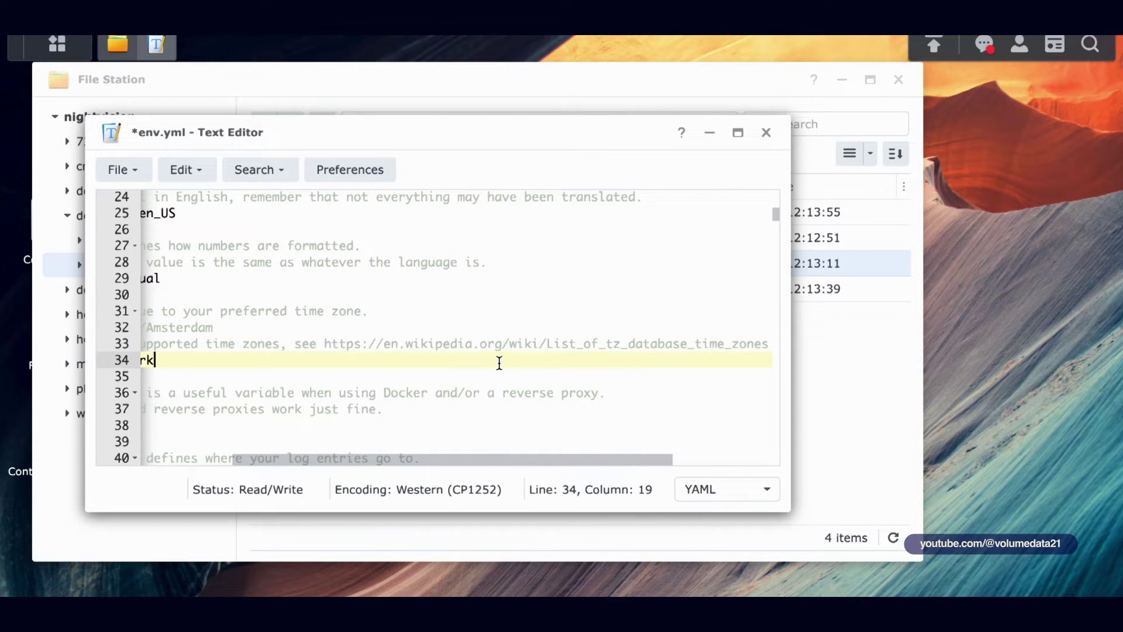
{"action": "left_click_drag", "start_coordinate": [320, 349], "coordinate": [768, 343]}
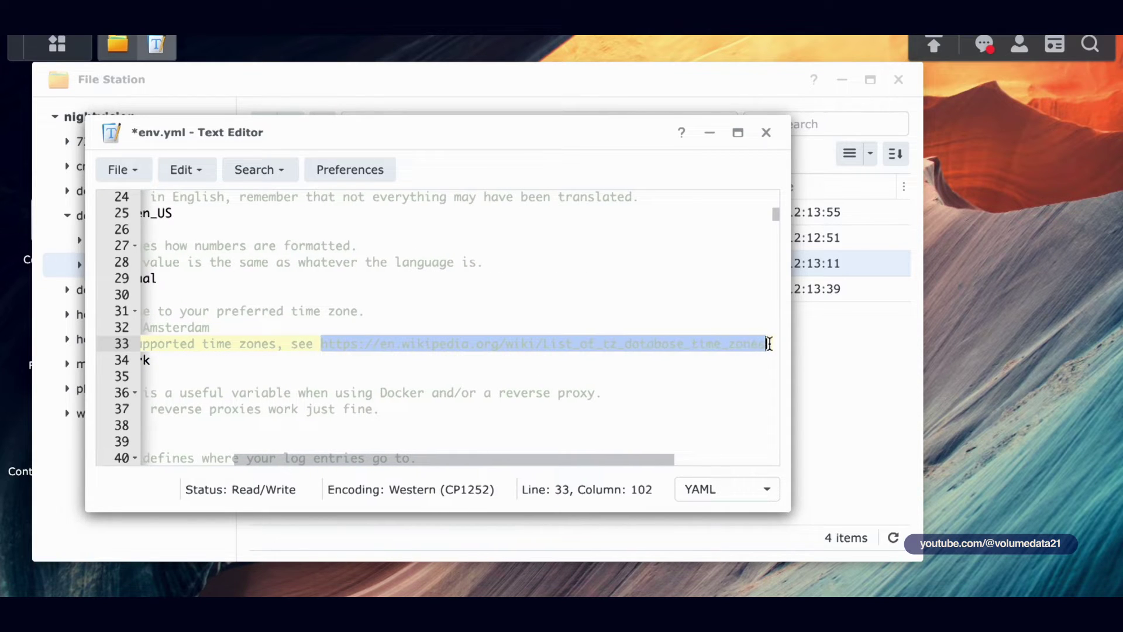
{"action": "left_click", "coordinate": [529, 344]}
{"action": "scroll", "coordinate": [513, 458], "scroll_direction": "left", "scroll_amount": 3}
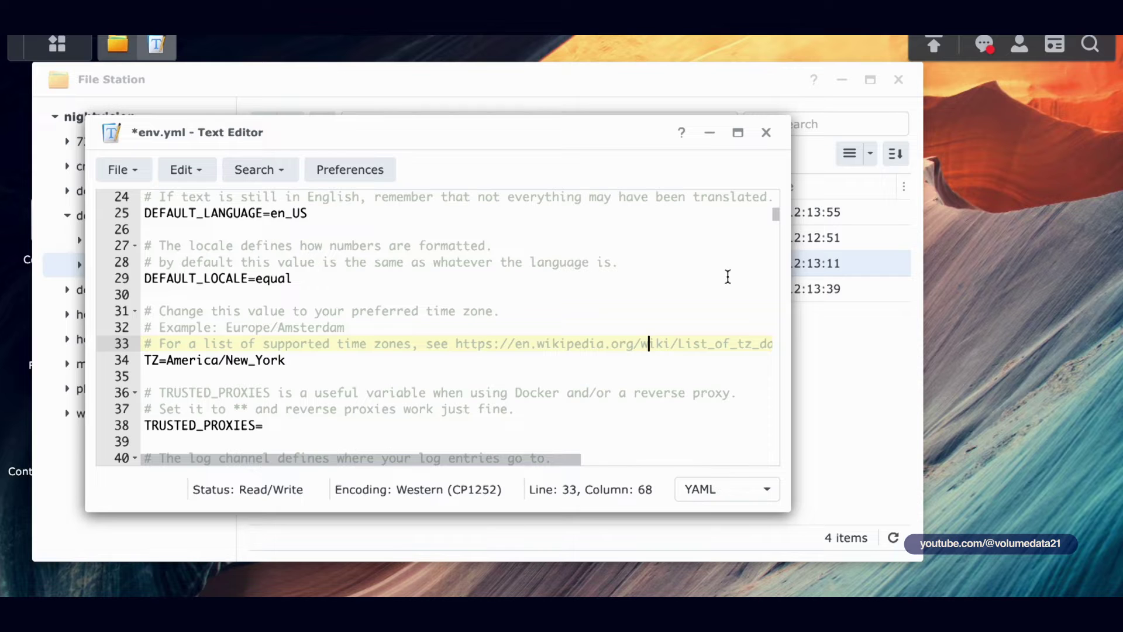
{"action": "left_click_drag", "start_coordinate": [778, 214], "coordinate": [785, 184]}
Step: Save env.yml and close the Text Editor
{"action": "left_click", "coordinate": [120, 170]}
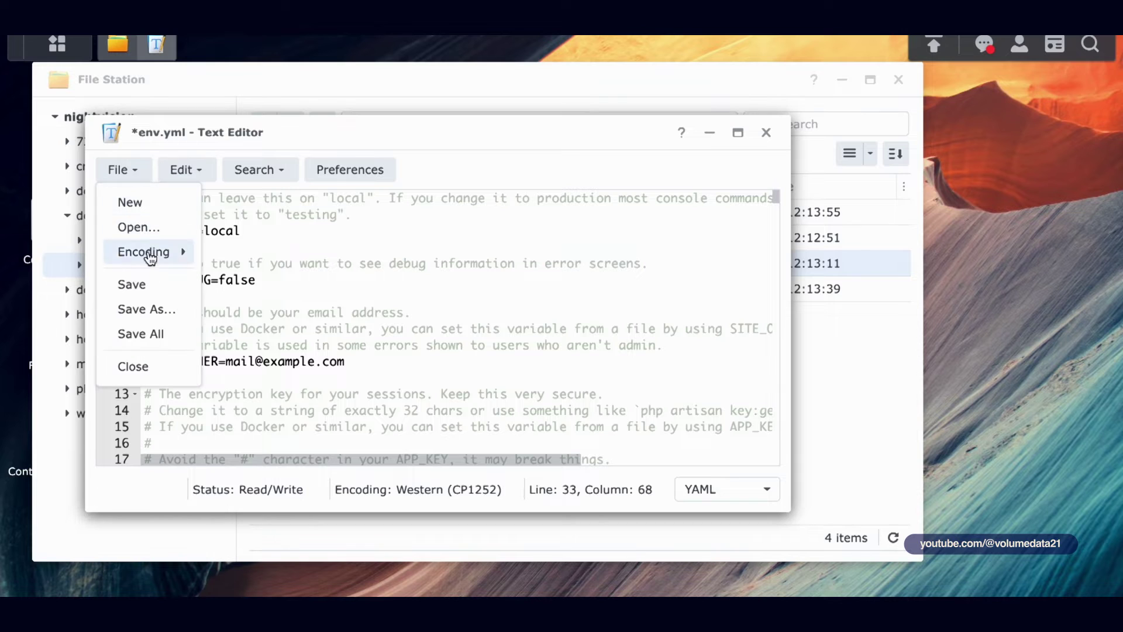
{"action": "left_click", "coordinate": [141, 284]}
{"action": "left_click", "coordinate": [766, 132]}
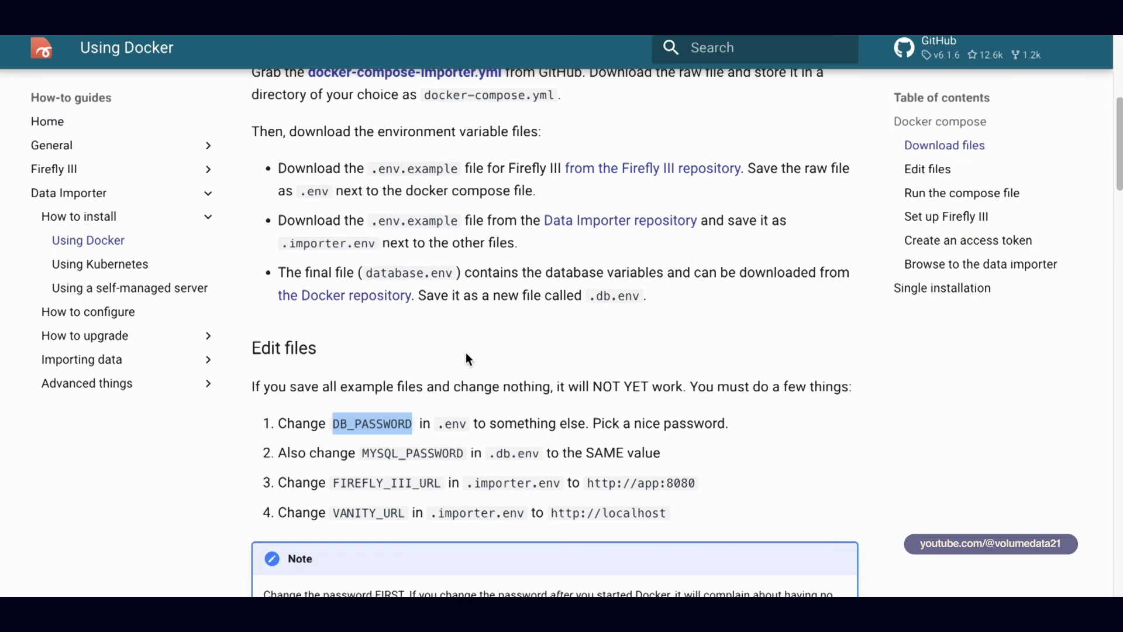
Step: Read the guide's step saying MYSQL_PASSWORD in .db.env needs the same password
{"action": "left_click", "coordinate": [447, 409]}
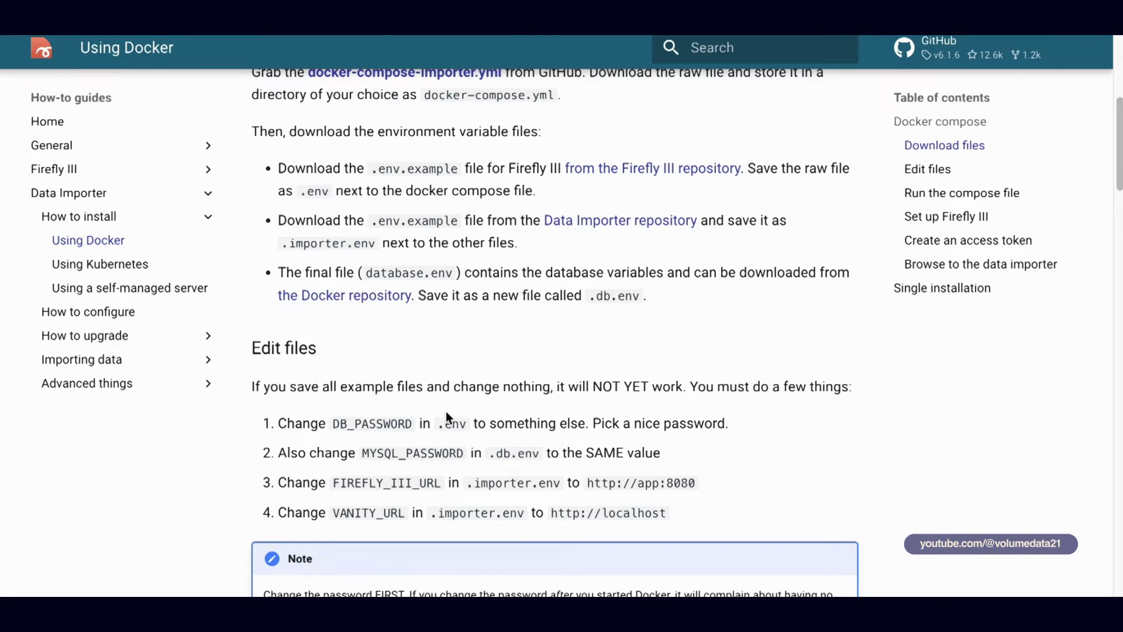
{"action": "left_click_drag", "start_coordinate": [362, 454], "coordinate": [544, 448]}
{"action": "left_click", "coordinate": [499, 449]}
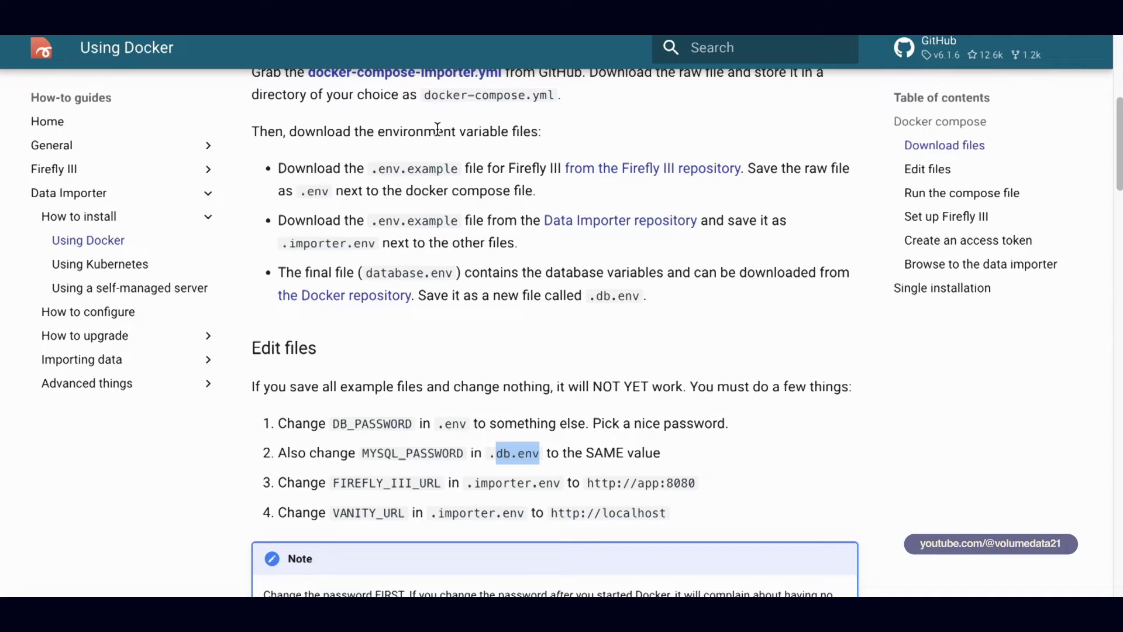
{"action": "left_click", "coordinate": [404, 424]}
{"action": "left_click_drag", "start_coordinate": [437, 423], "coordinate": [466, 422]}
{"action": "left_click", "coordinate": [488, 456]}
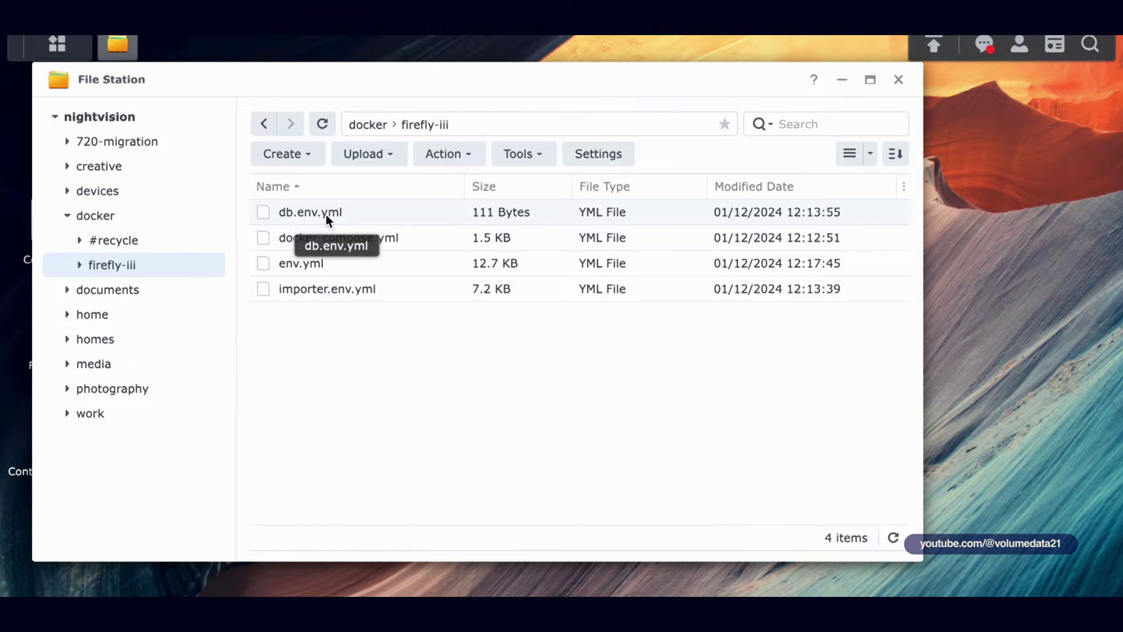
Step: Paste the generated password over db.env.yml's default MYSQL_PASSWORD value and save the file
{"action": "double_click", "coordinate": [316, 212]}
{"action": "left_click_drag", "start_coordinate": [248, 231], "coordinate": [427, 233]}
{"action": "key", "text": "ctrl+v"}
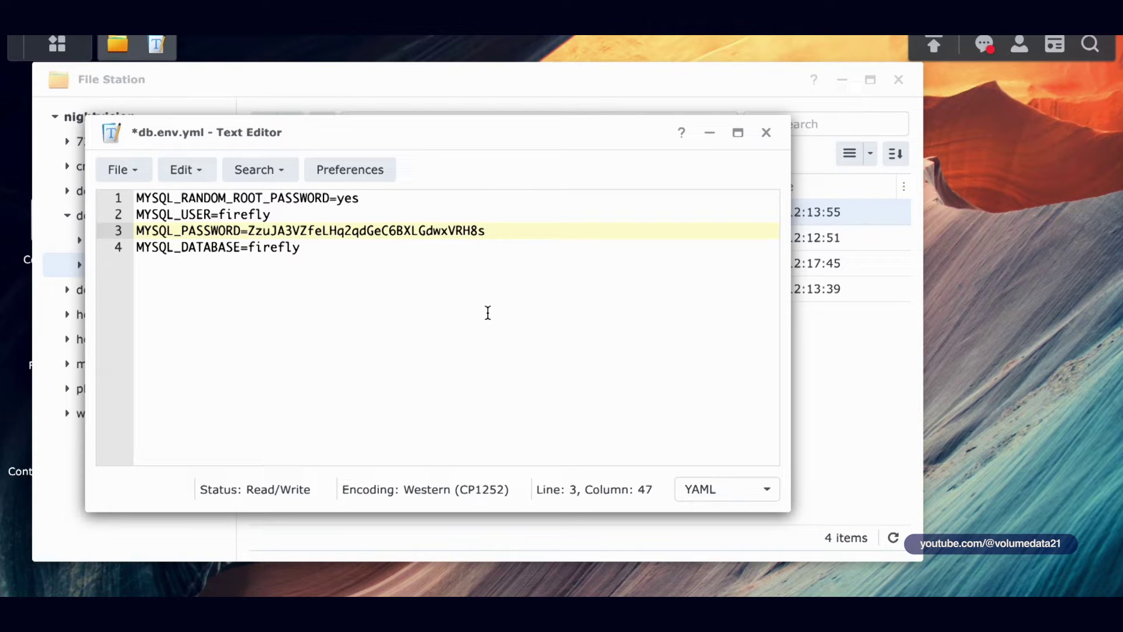
{"action": "left_click", "coordinate": [124, 170]}
{"action": "left_click", "coordinate": [133, 284]}
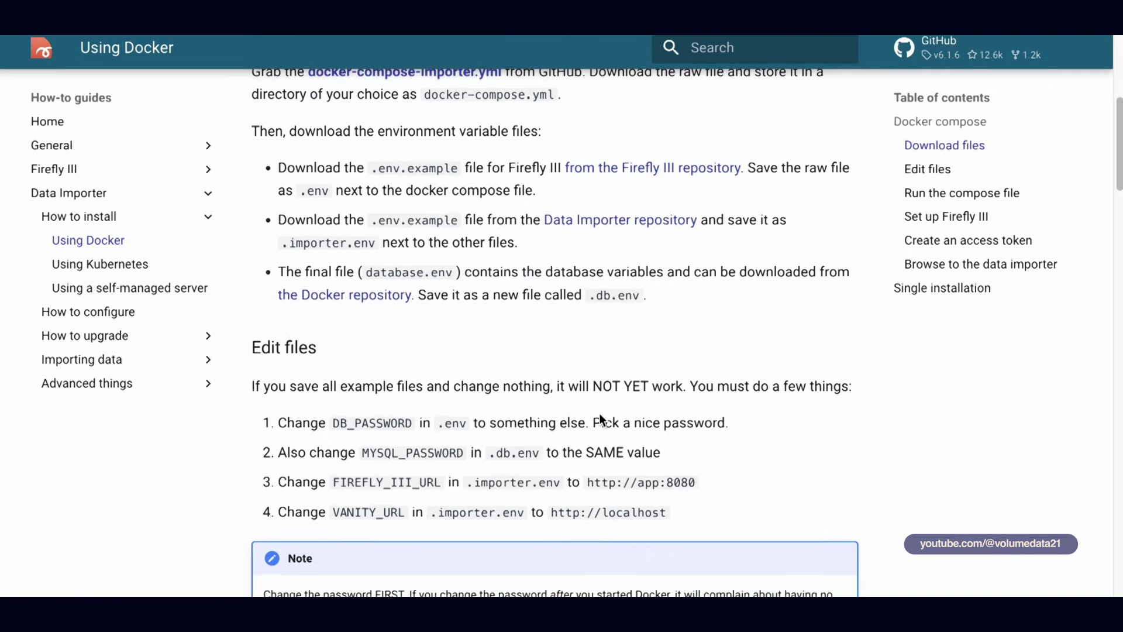
Step: Read the guide's instructions to change FIREFLY_III_URL and VANITY_URL in .importer.env
{"action": "left_click_drag", "start_coordinate": [277, 478], "coordinate": [699, 497]}
{"action": "left_click_drag", "start_coordinate": [278, 507], "coordinate": [705, 508]}
{"action": "left_click", "coordinate": [705, 507]}
{"action": "right_click", "coordinate": [749, 455]}
{"action": "left_click", "coordinate": [735, 442]}
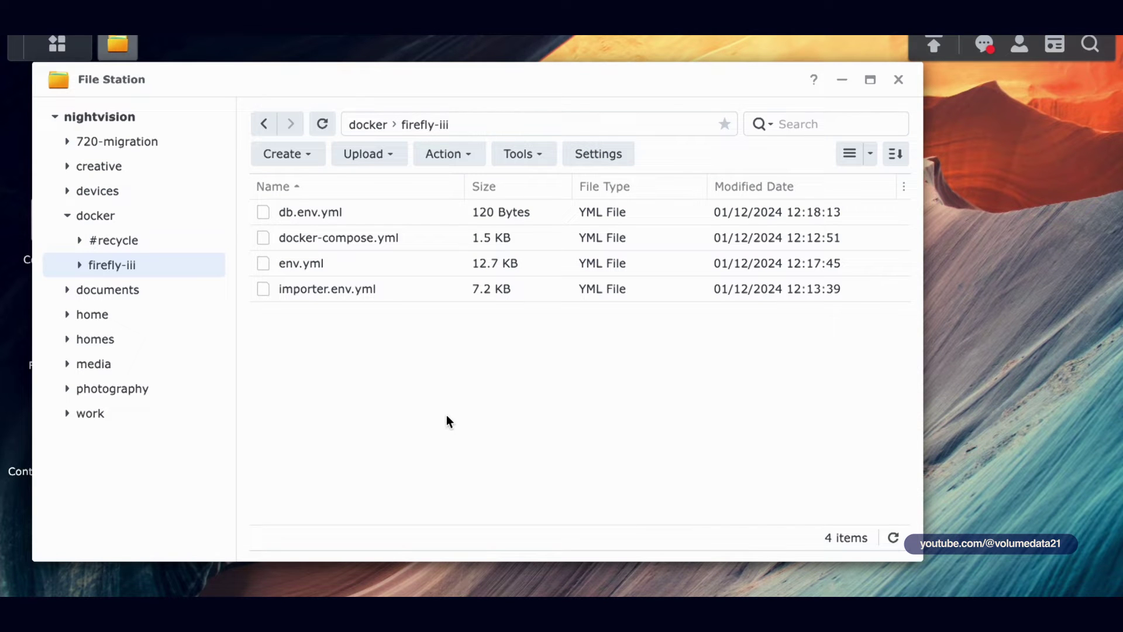
Step: Change importer.env.yml's TZ line to America/New_York, then save and close the editor
{"action": "double_click", "coordinate": [354, 291]}
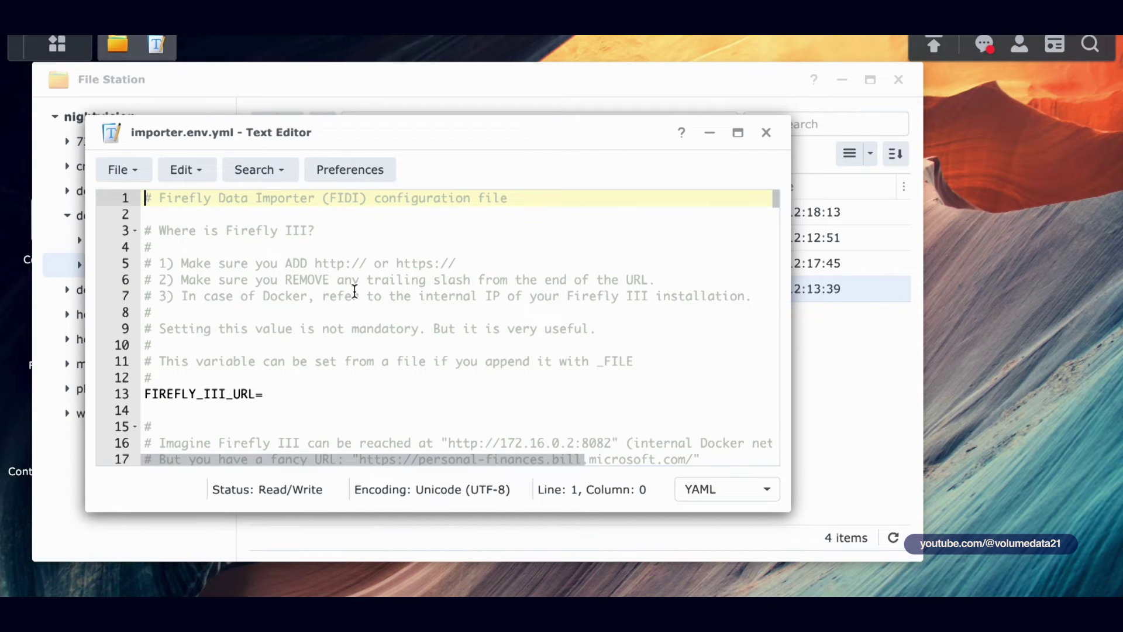
{"action": "left_click_drag", "start_coordinate": [773, 199], "coordinate": [791, 376]}
{"action": "left_click_drag", "start_coordinate": [293, 254], "coordinate": [174, 255]}
{"action": "type", "text": "Americ"}
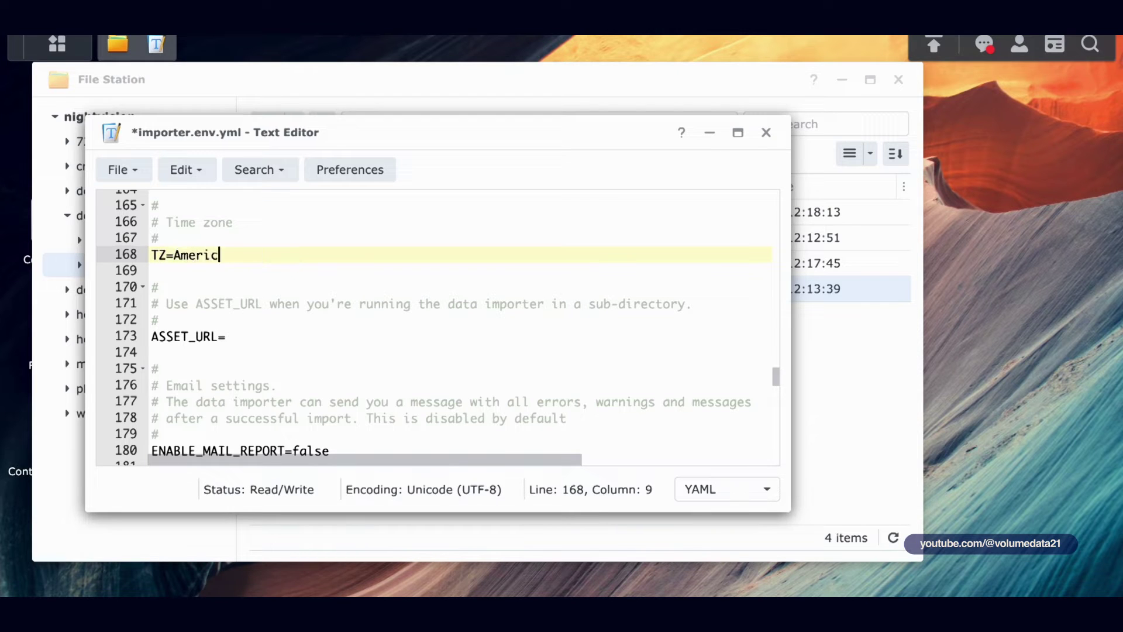
{"action": "type", "text": "a/New_York"}
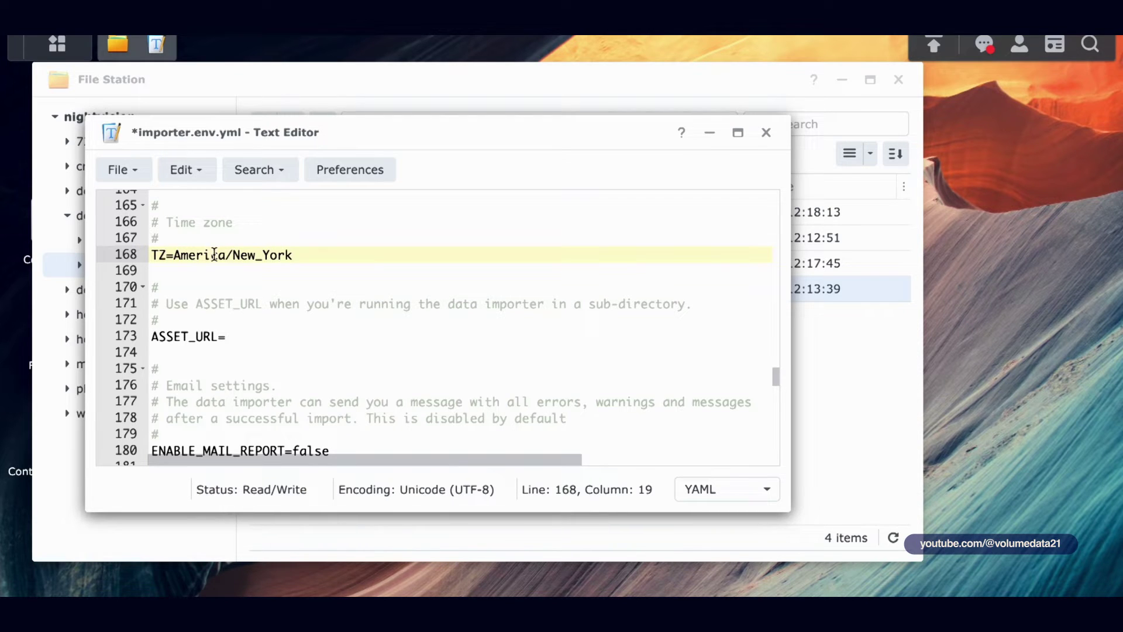
{"action": "left_click", "coordinate": [134, 182]}
{"action": "left_click", "coordinate": [168, 282]}
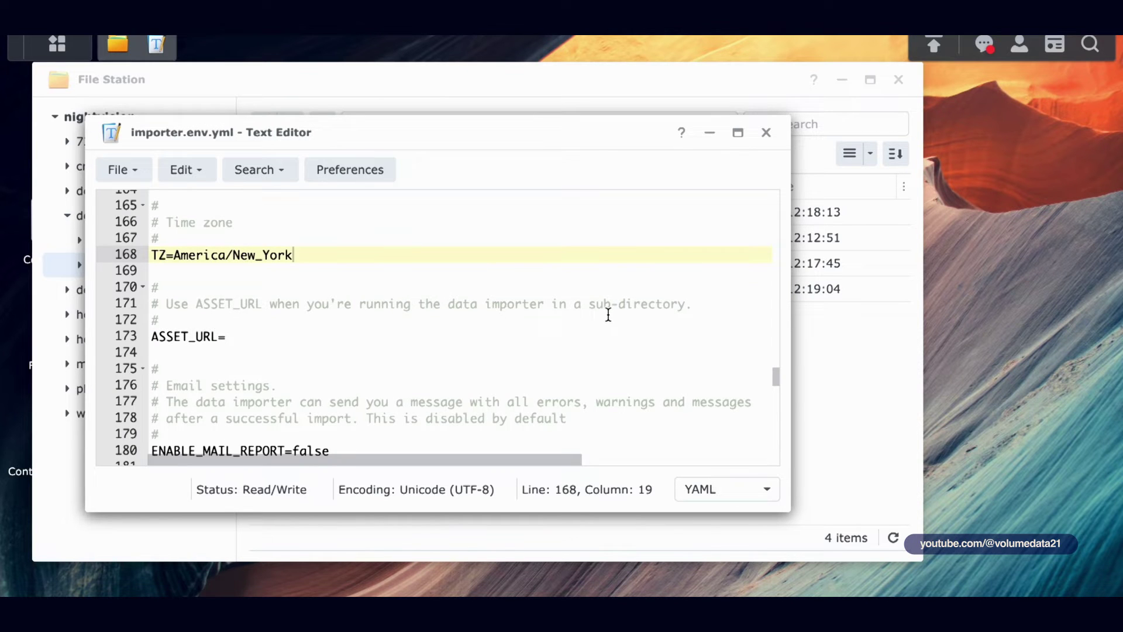
{"action": "scroll", "coordinate": [609, 314], "scroll_direction": "down", "scroll_amount": 20}
{"action": "scroll", "coordinate": [609, 314], "scroll_direction": "up", "scroll_amount": 20}
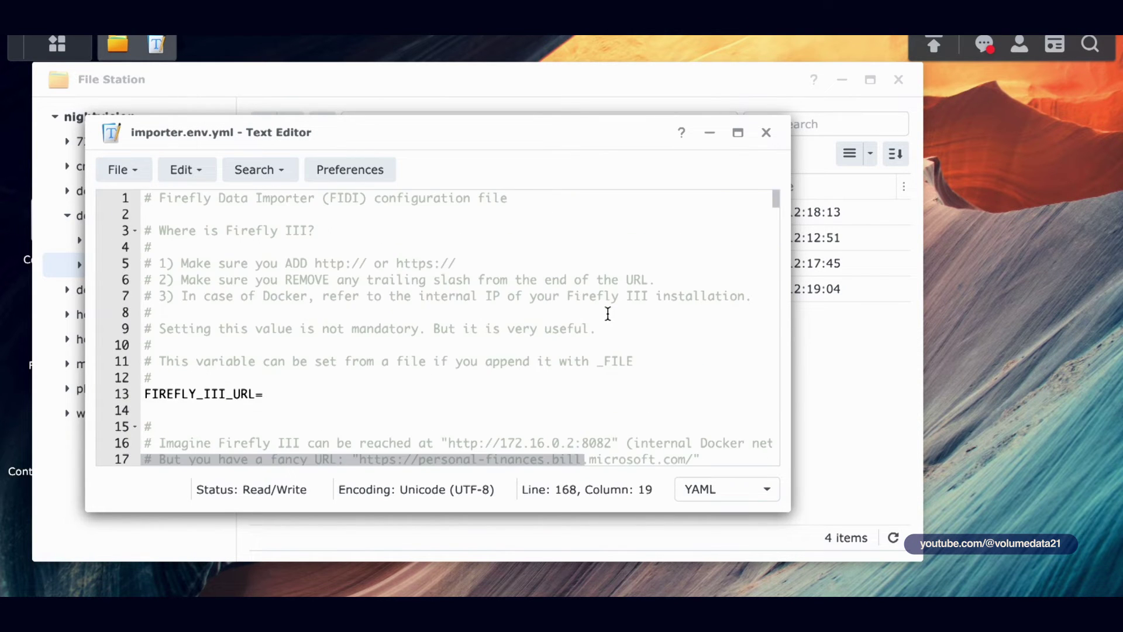
{"action": "scroll", "coordinate": [609, 315], "scroll_direction": "down", "scroll_amount": 2}
{"action": "left_click", "coordinate": [766, 137]}
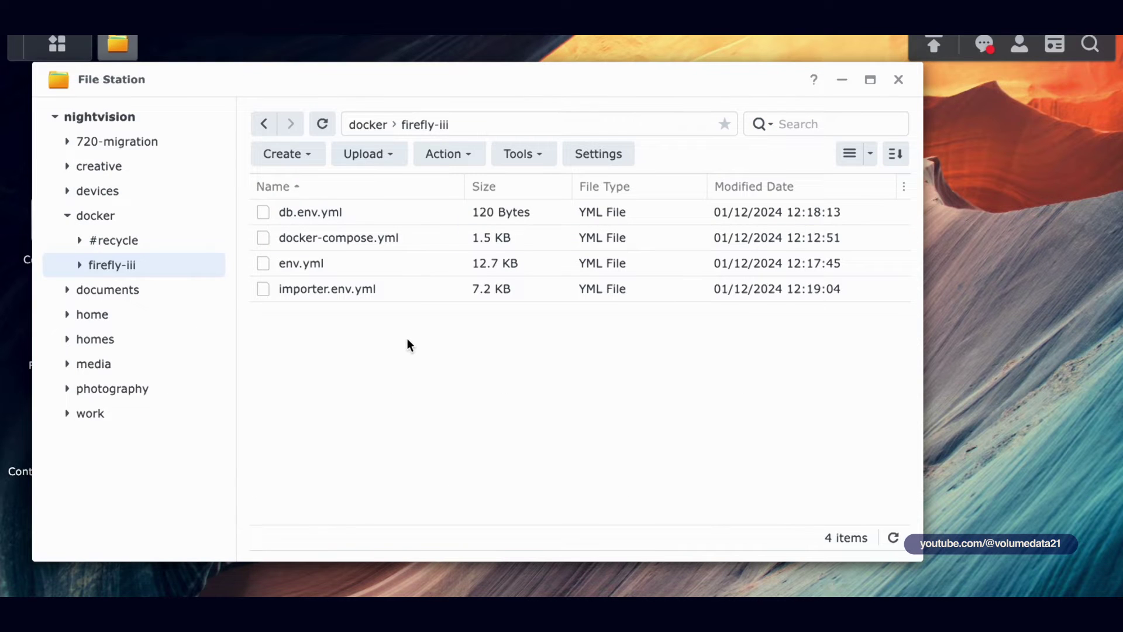
{"action": "double_click", "coordinate": [310, 263]}
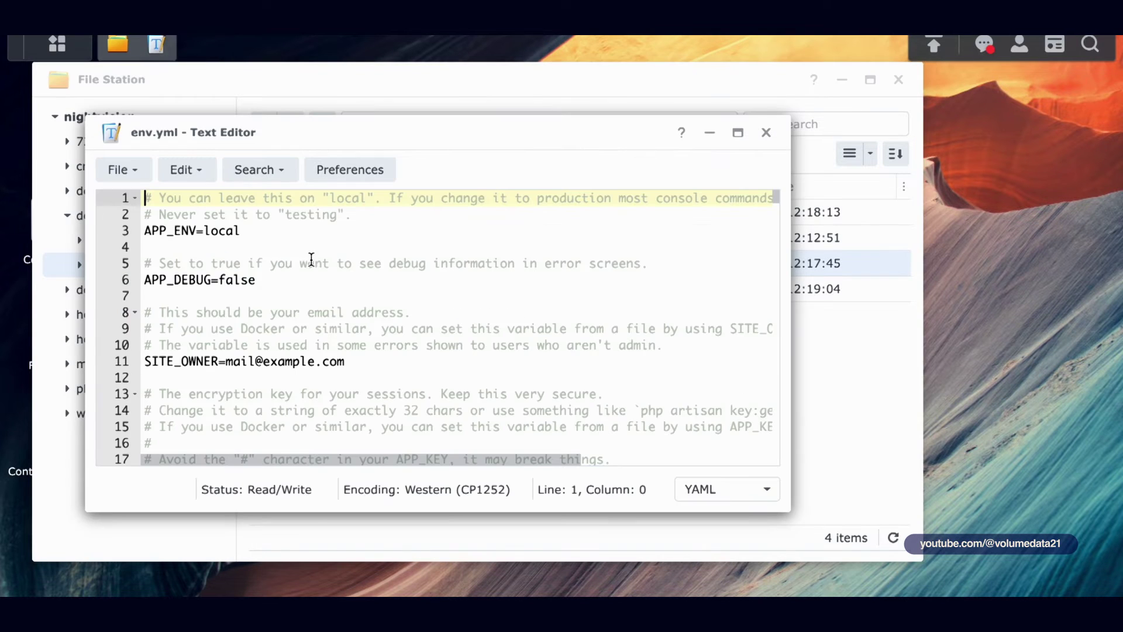
{"action": "scroll", "coordinate": [779, 202], "scroll_direction": "down", "scroll_amount": 2}
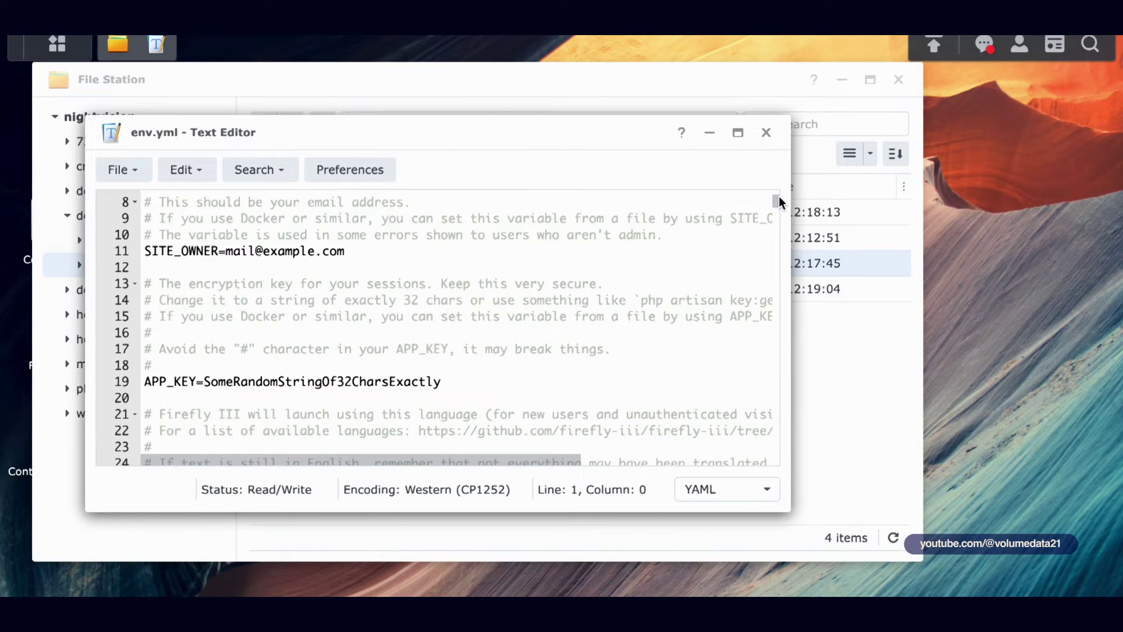
{"action": "left_click_drag", "start_coordinate": [159, 284], "coordinate": [630, 284]}
{"action": "left_click", "coordinate": [447, 301]}
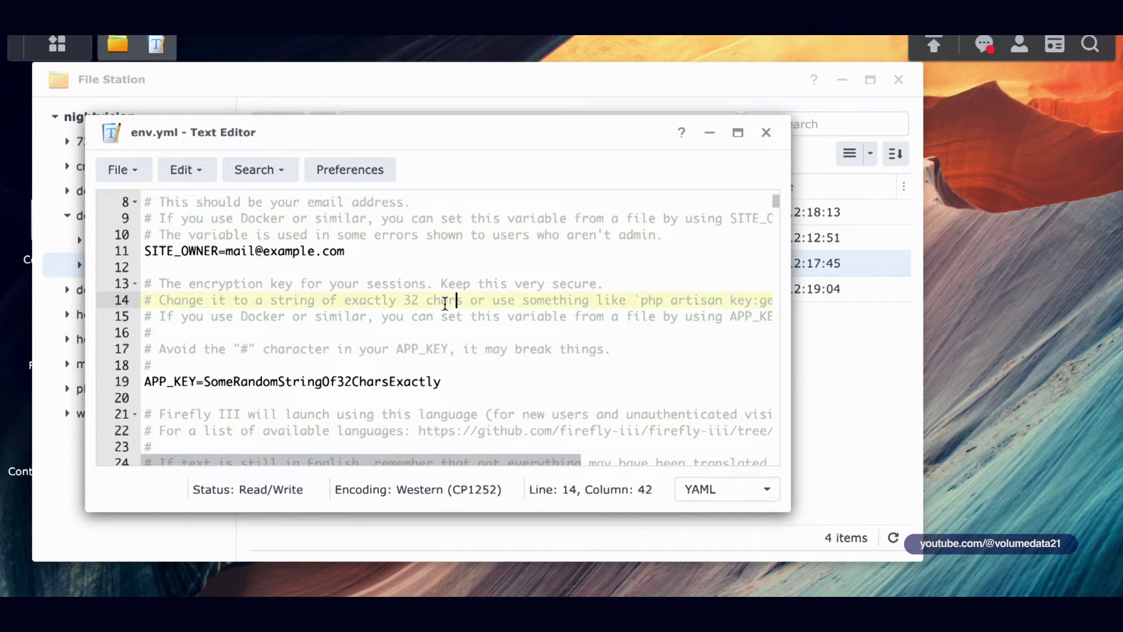
{"action": "left_click", "coordinate": [227, 383]}
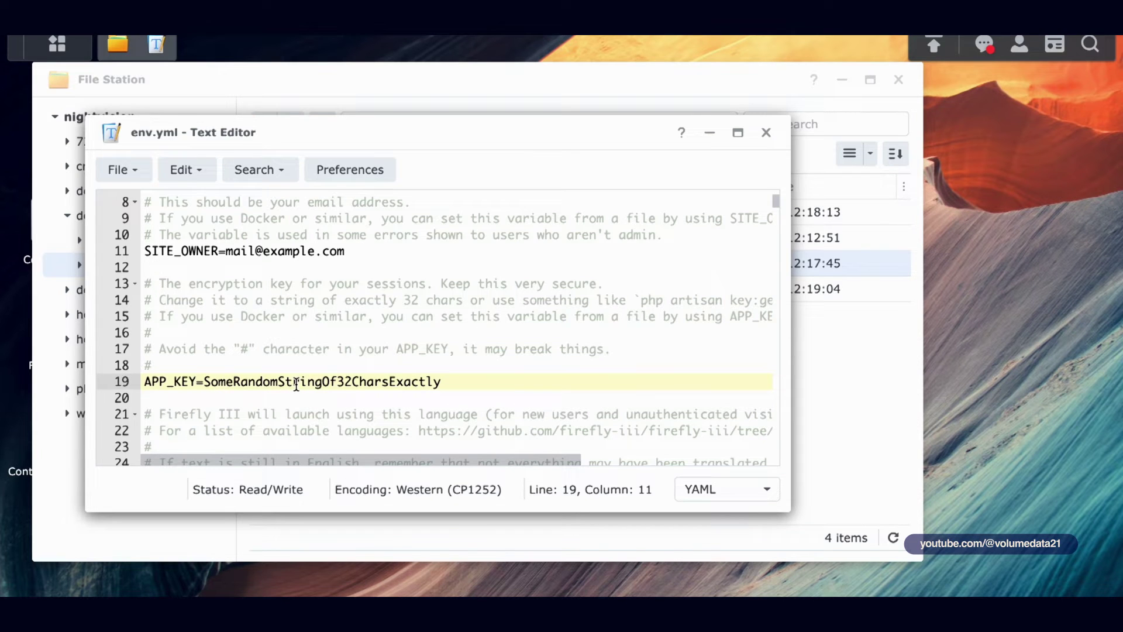
{"action": "scroll", "coordinate": [363, 323], "scroll_direction": "up", "scroll_amount": 3}
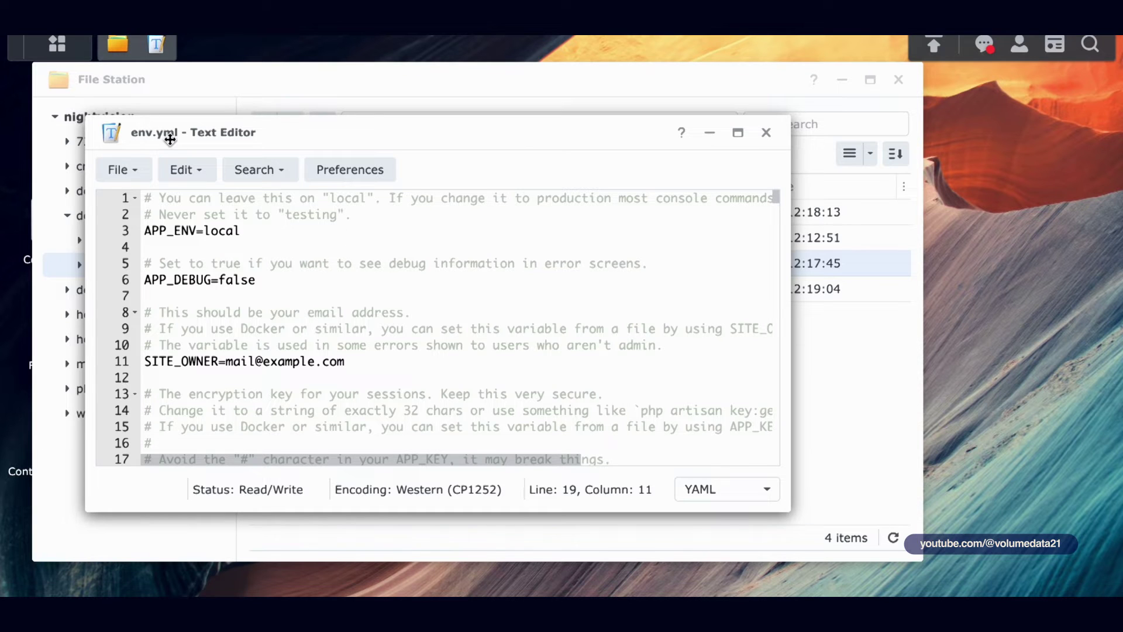
{"action": "scroll", "coordinate": [234, 321], "scroll_direction": "down", "scroll_amount": 5}
{"action": "scroll", "coordinate": [148, 386], "scroll_direction": "up", "scroll_amount": 3}
{"action": "left_click_drag", "start_coordinate": [148, 386], "coordinate": [441, 386]}
{"action": "left_click", "coordinate": [231, 384]}
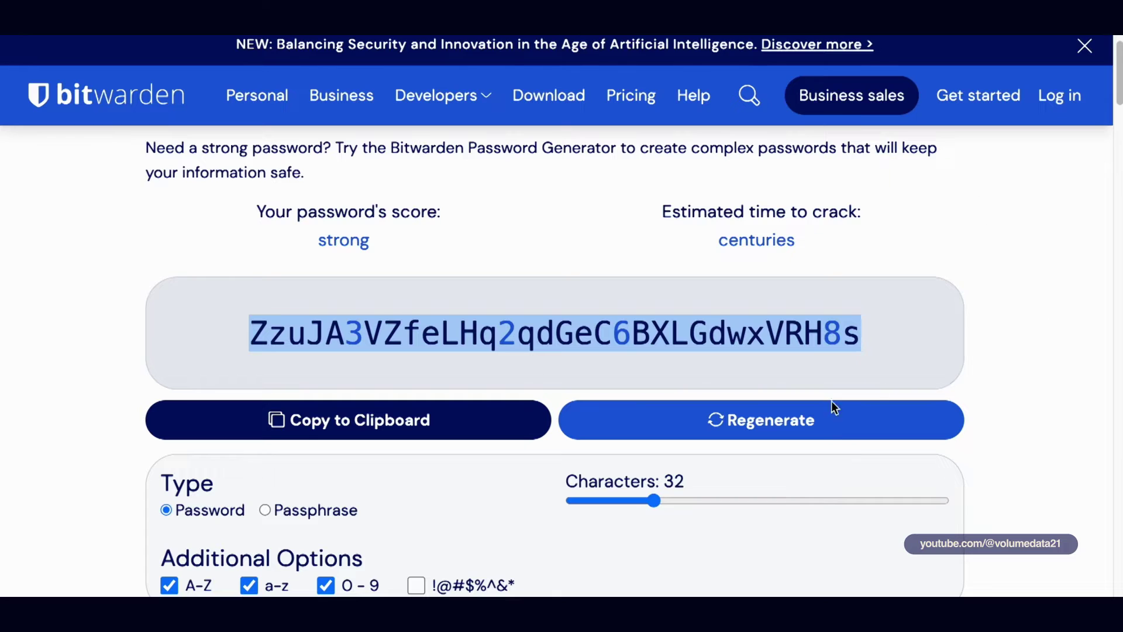
Step: Regenerate the Bitwarden password twice and copy the new 32-character result
{"action": "left_click", "coordinate": [773, 431]}
{"action": "left_click", "coordinate": [852, 414]}
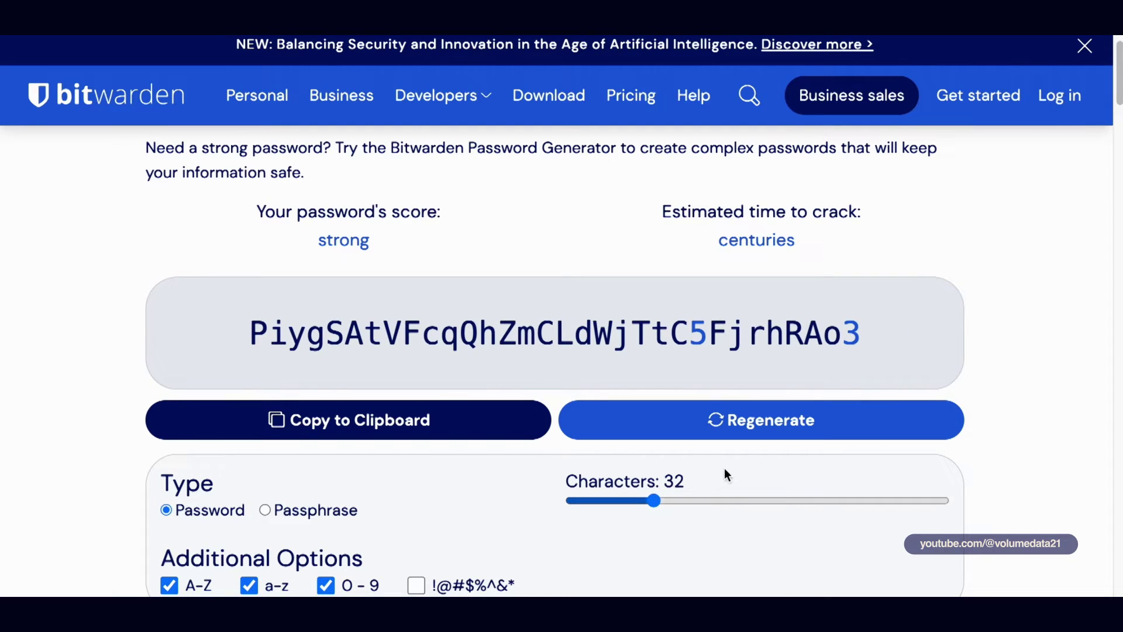
{"action": "left_click", "coordinate": [473, 426]}
{"action": "key", "text": "ctrl+c"}
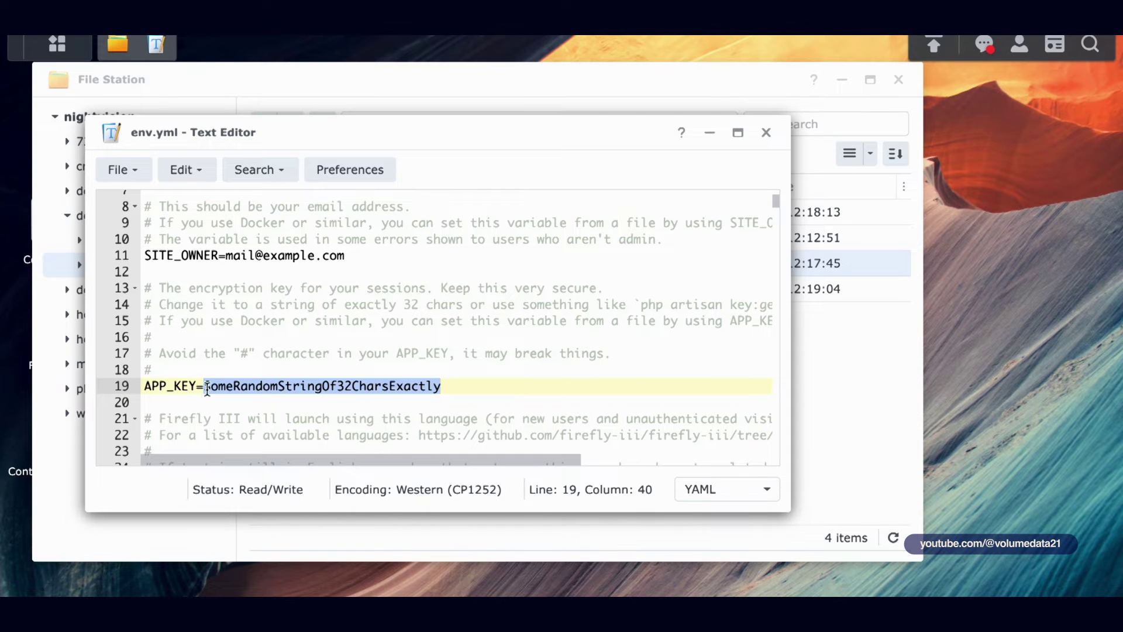
{"action": "left_click", "coordinate": [207, 389]}
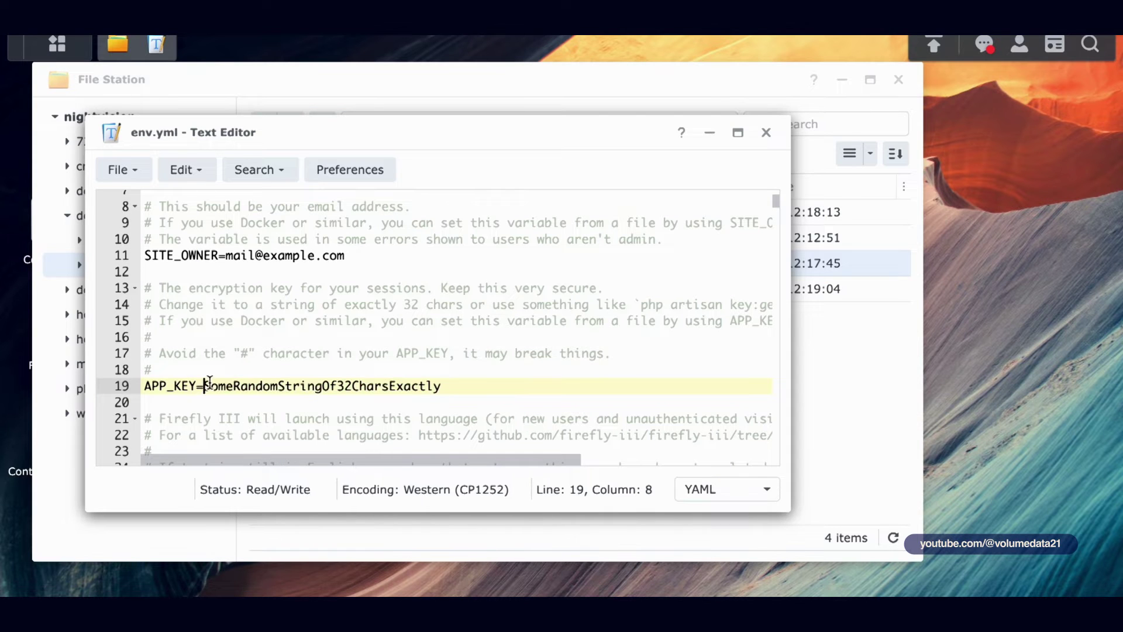
Step: Paste the generated key over the APP_KEY placeholder, then save and close env.yml
{"action": "mouse_move", "coordinate": [204, 386]}
{"action": "left_mouse_down"}
{"action": "mouse_move", "coordinate": [147, 374]}
{"action": "mouse_move", "coordinate": [446, 385]}
{"action": "mouse_move", "coordinate": [203, 386]}
{"action": "left_mouse_up"}
{"action": "key", "text": "ctrl+v"}
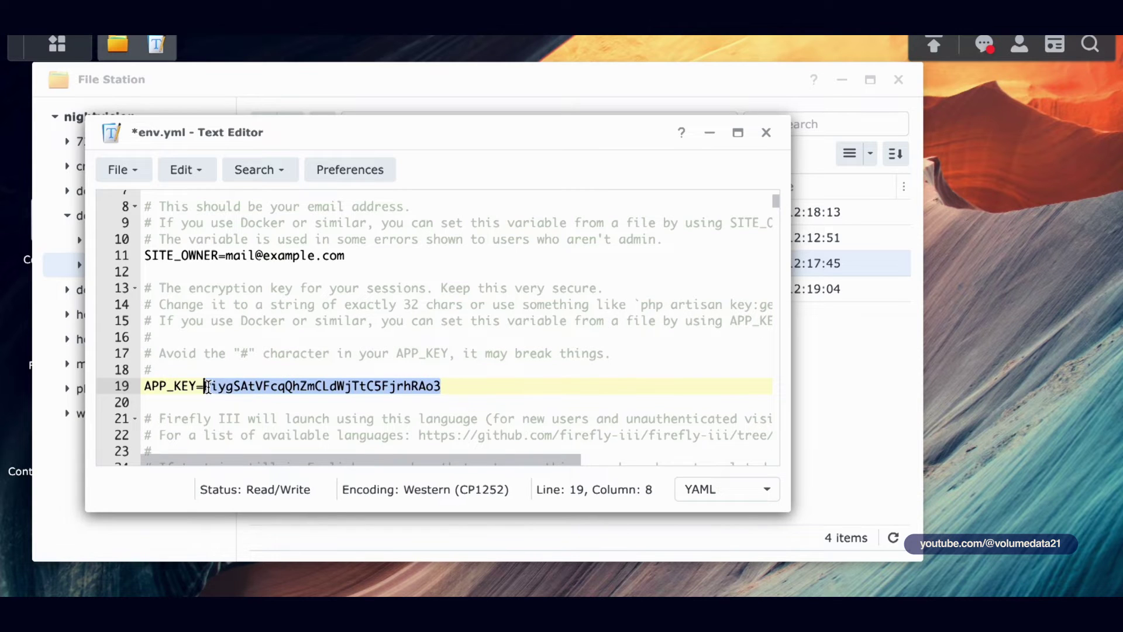
{"action": "left_click", "coordinate": [497, 384]}
{"action": "scroll", "coordinate": [463, 353], "scroll_direction": "up", "scroll_amount": 3}
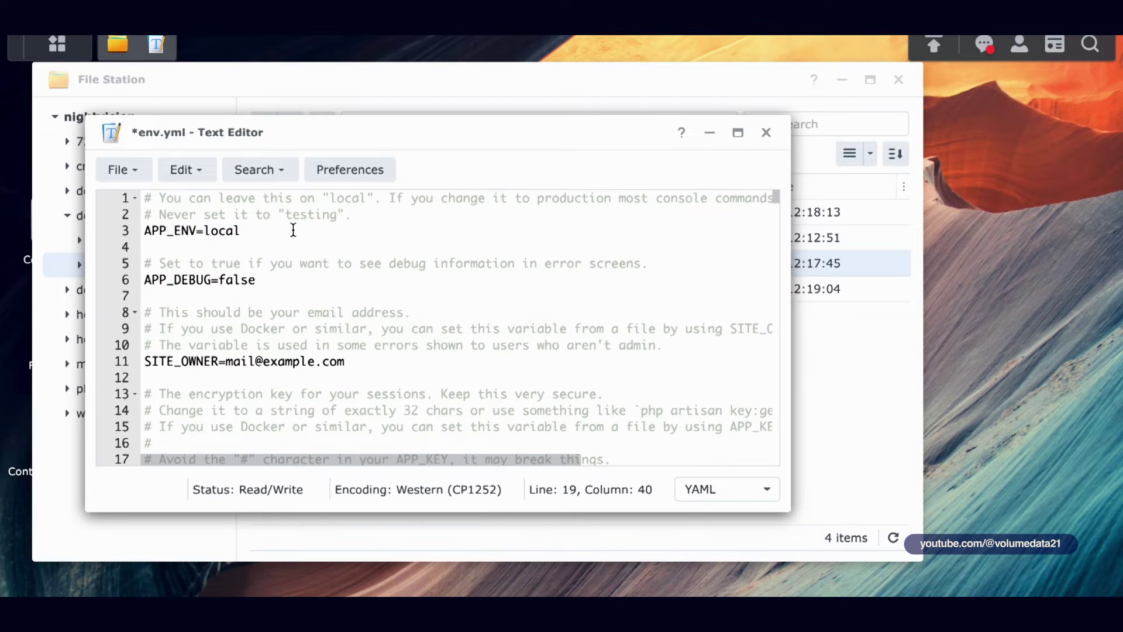
{"action": "left_click", "coordinate": [130, 171]}
{"action": "left_click", "coordinate": [152, 283]}
{"action": "left_click", "coordinate": [766, 133]}
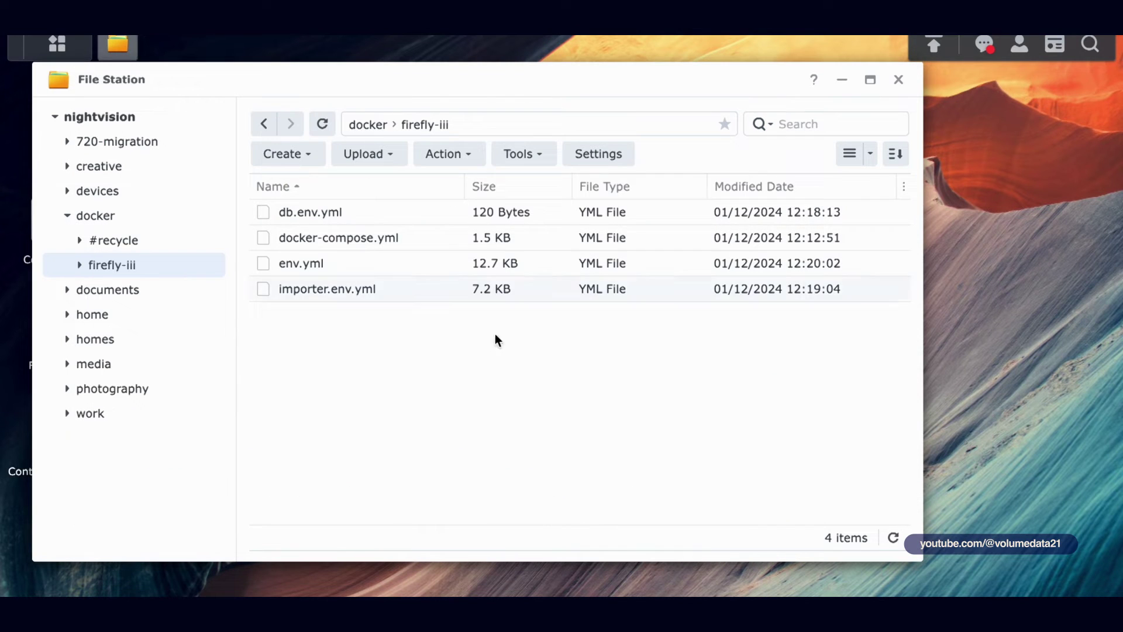
Step: Open docker-compose.yml and examine the image name and the firefly_iii_upload volume mapping
{"action": "double_click", "coordinate": [376, 244]}
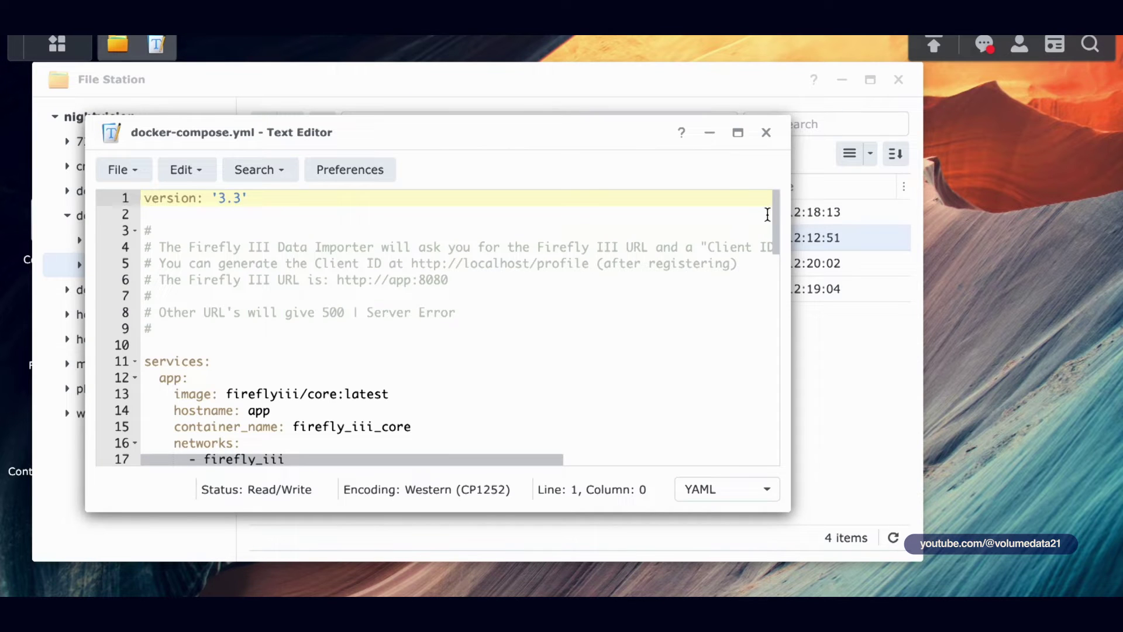
{"action": "left_click_drag", "start_coordinate": [781, 205], "coordinate": [776, 243]}
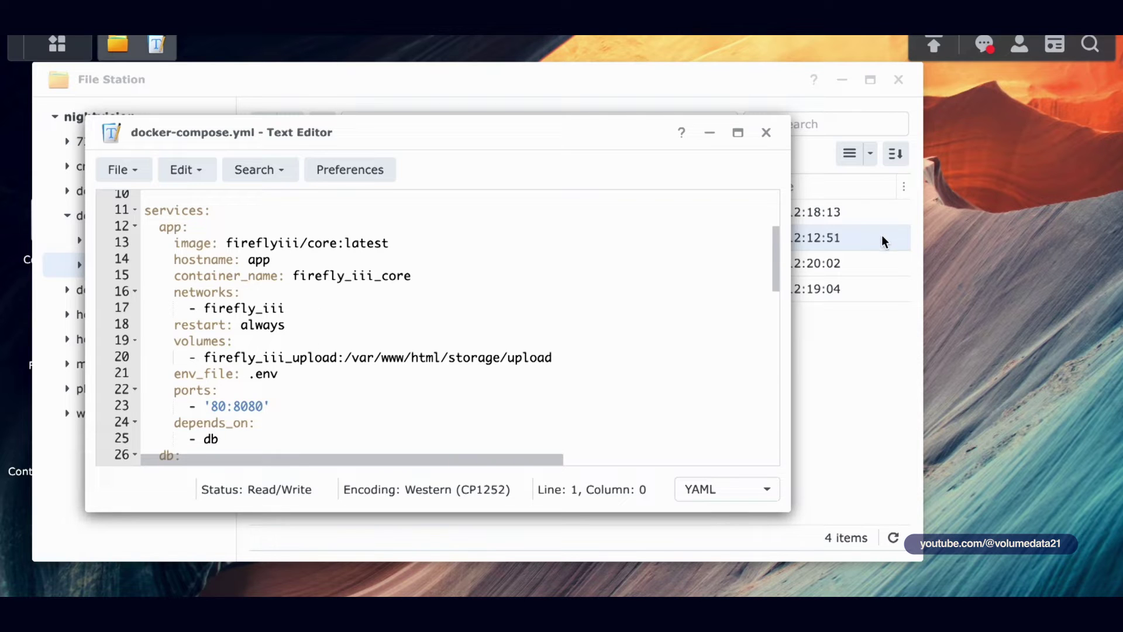
{"action": "mouse_move", "coordinate": [776, 248]}
{"action": "left_mouse_down"}
{"action": "mouse_move", "coordinate": [780, 213]}
{"action": "mouse_move", "coordinate": [781, 241]}
{"action": "left_mouse_up"}
{"action": "left_click_drag", "start_coordinate": [227, 278], "coordinate": [367, 277]}
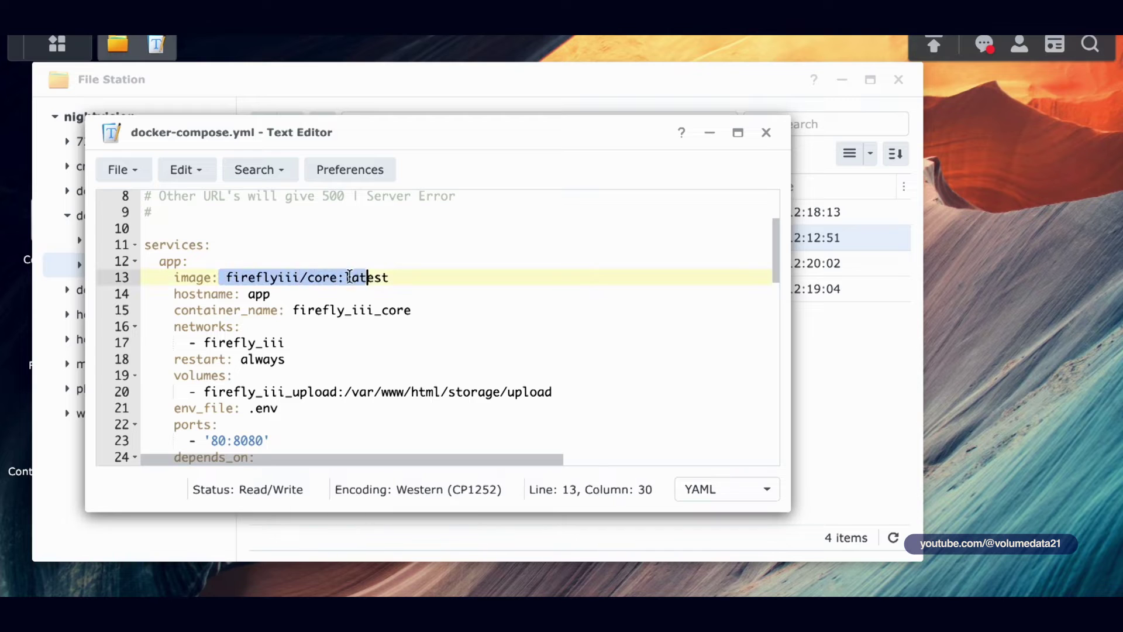
{"action": "left_click", "coordinate": [234, 288]}
{"action": "left_click_drag", "start_coordinate": [204, 391], "coordinate": [338, 390]}
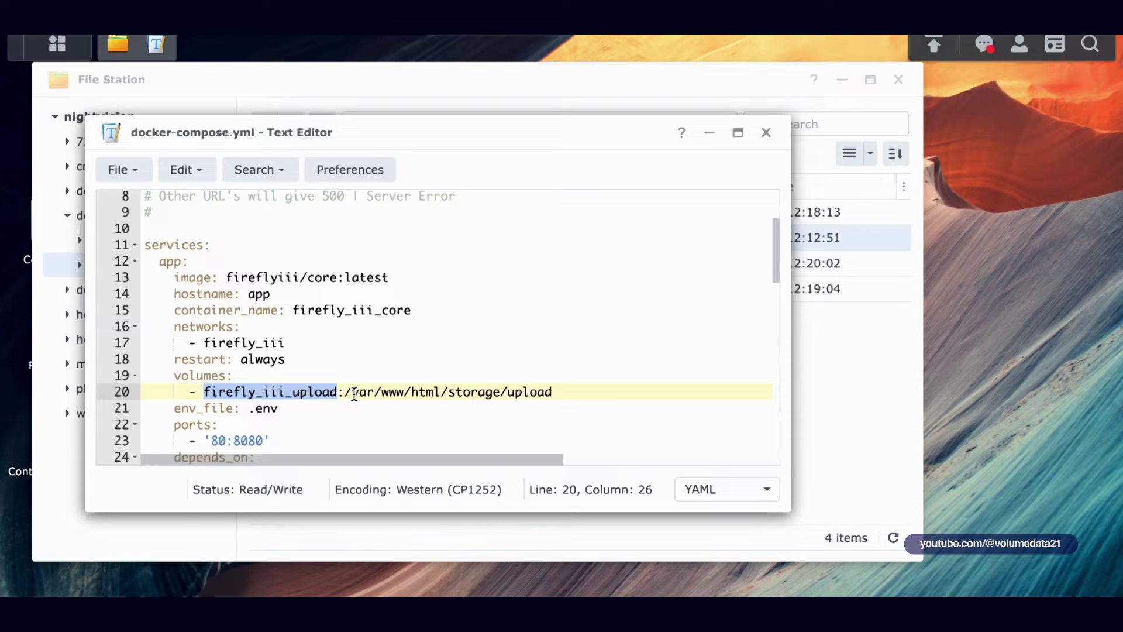
{"action": "left_click_drag", "start_coordinate": [345, 391], "coordinate": [204, 393]}
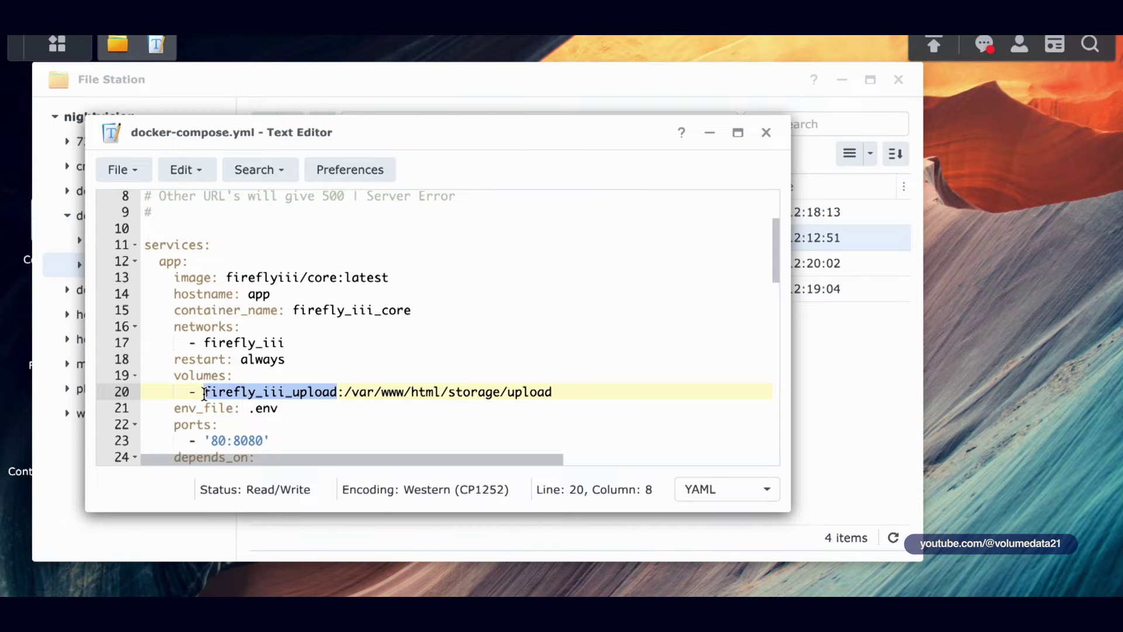
{"action": "left_click", "coordinate": [361, 407]}
{"action": "left_click_drag", "start_coordinate": [345, 392], "coordinate": [556, 390]}
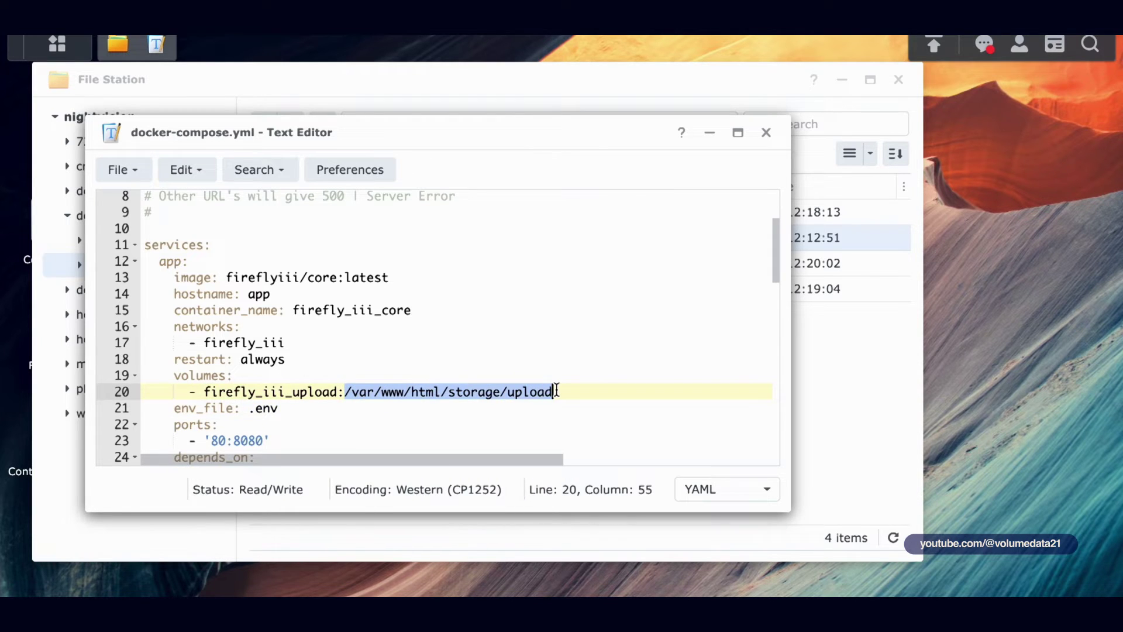
{"action": "left_click", "coordinate": [493, 392]}
{"action": "left_click_drag", "start_coordinate": [344, 392], "coordinate": [569, 387]}
{"action": "left_click", "coordinate": [292, 377]}
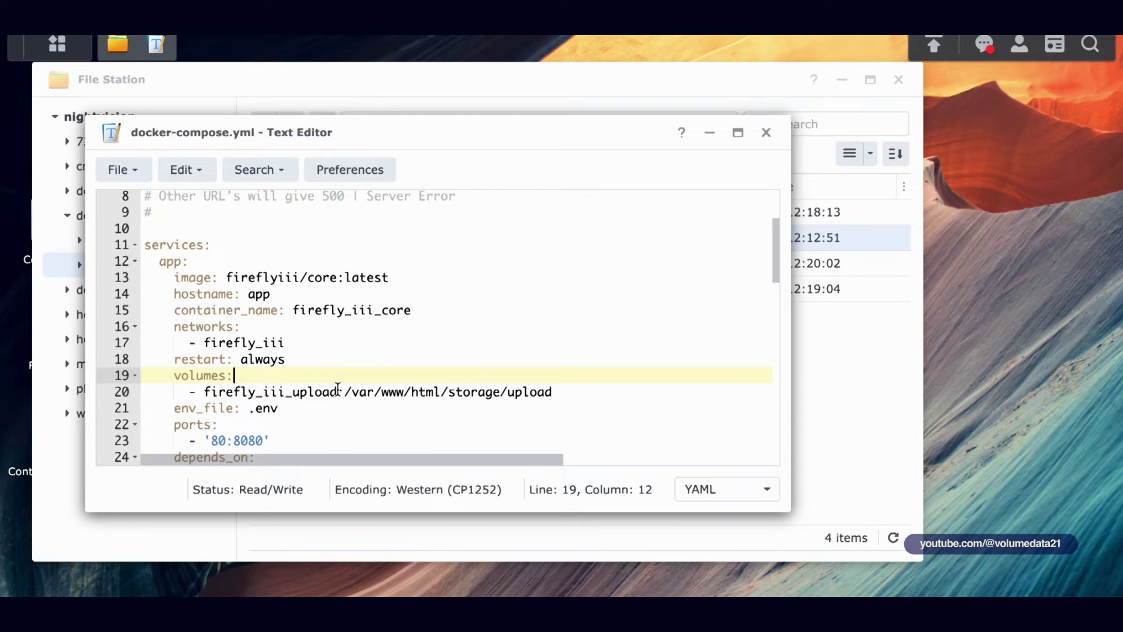
{"action": "left_click_drag", "start_coordinate": [337, 390], "coordinate": [204, 392]}
Step: Prefix the upload volume with ./ so it reads ./firefly_iii_upload
{"action": "left_click", "coordinate": [203, 391]}
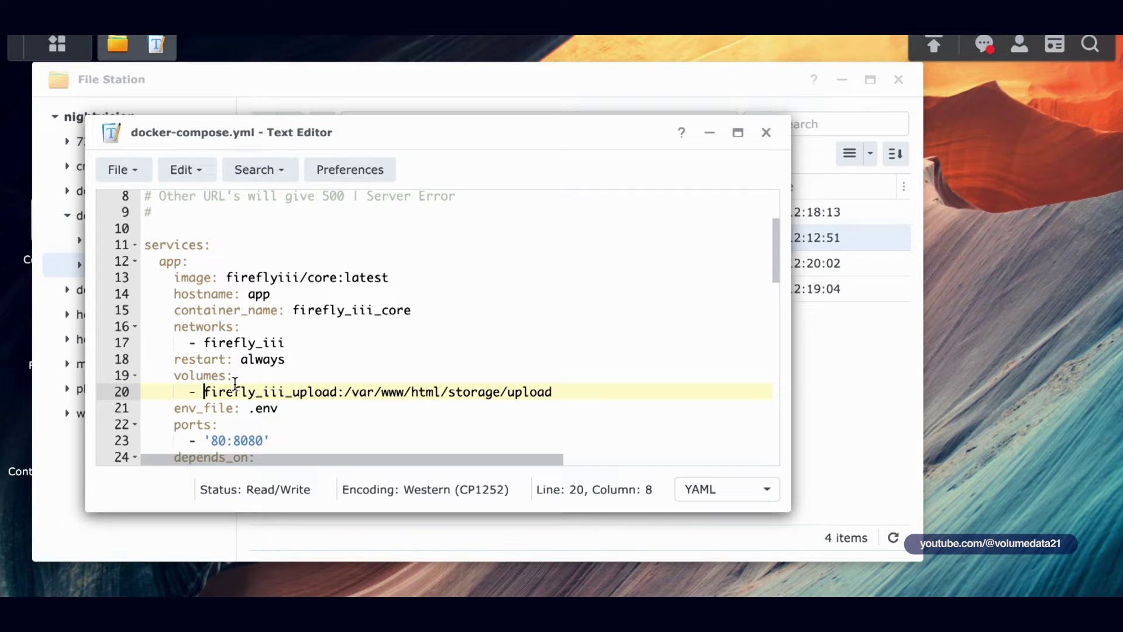
{"action": "type", "text": "./"}
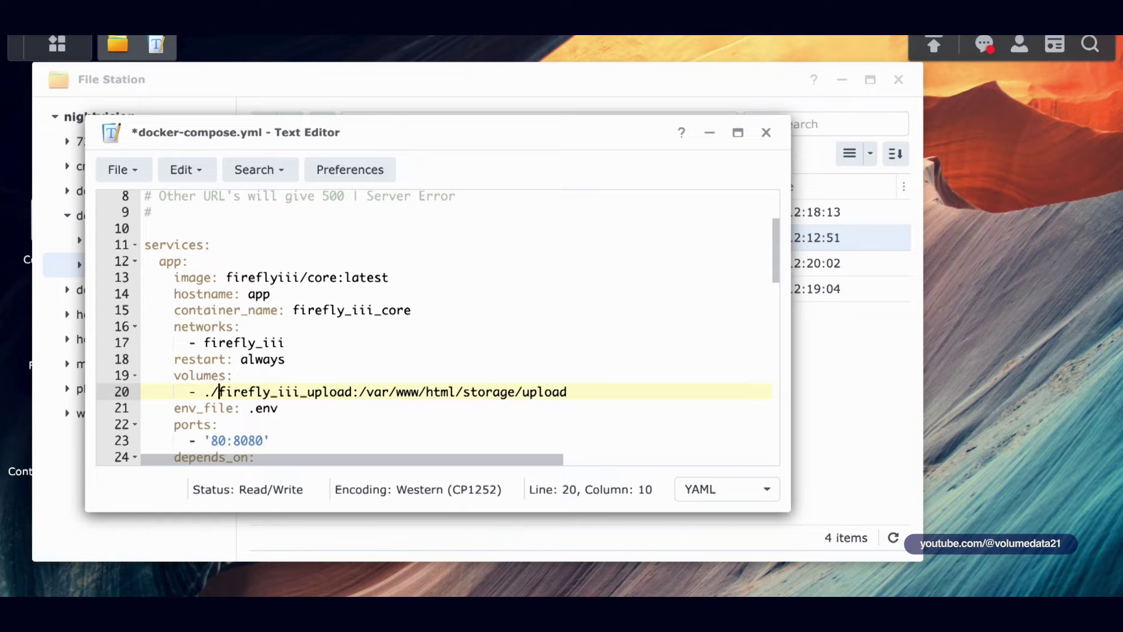
{"action": "left_click", "coordinate": [211, 391]}
{"action": "left_click", "coordinate": [220, 392]}
Step: Create a firefly_iii_upload folder in docker/firefly-iii, then return to the compose file
{"action": "left_click_drag", "start_coordinate": [429, 128], "coordinate": [617, 254]}
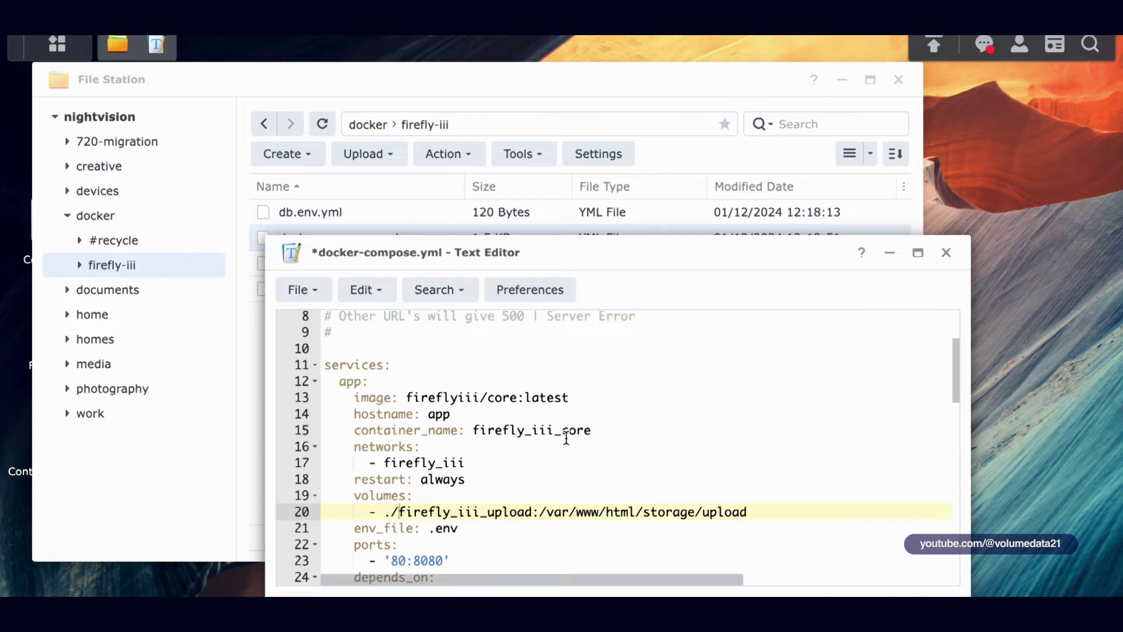
{"action": "left_click_drag", "start_coordinate": [399, 509], "coordinate": [533, 509]}
{"action": "key", "text": "ctrl+c"}
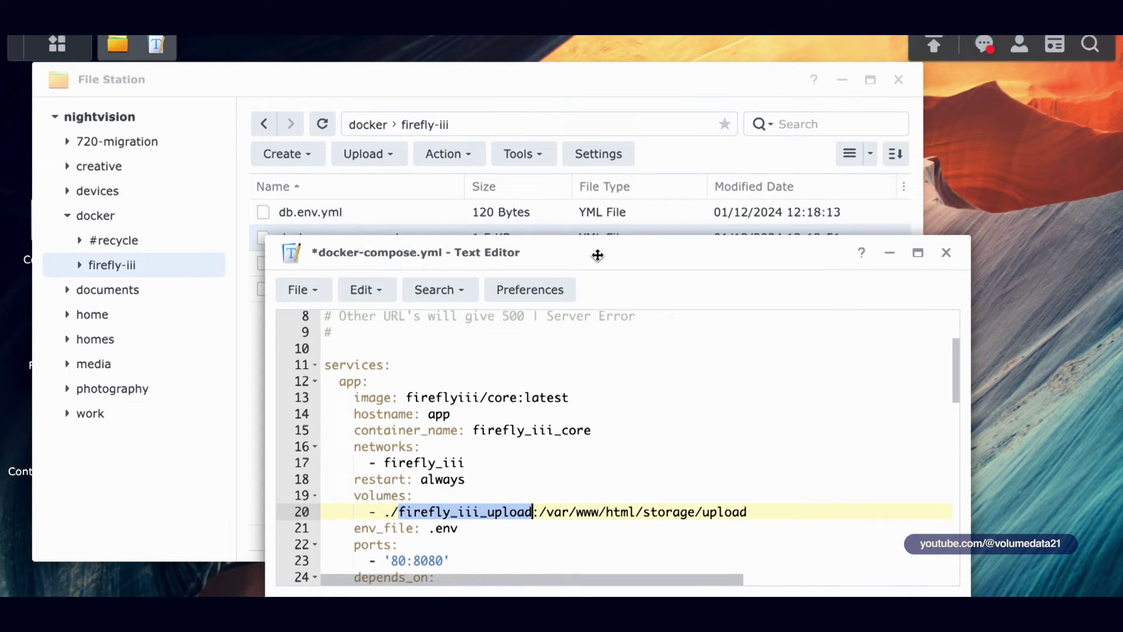
{"action": "left_click_drag", "start_coordinate": [596, 254], "coordinate": [690, 219]}
{"action": "left_click", "coordinate": [376, 344]}
{"action": "right_click", "coordinate": [376, 344]}
{"action": "left_click", "coordinate": [413, 316]}
{"action": "key", "text": "ctrl+v"}
{"action": "type", "text": "\\"}
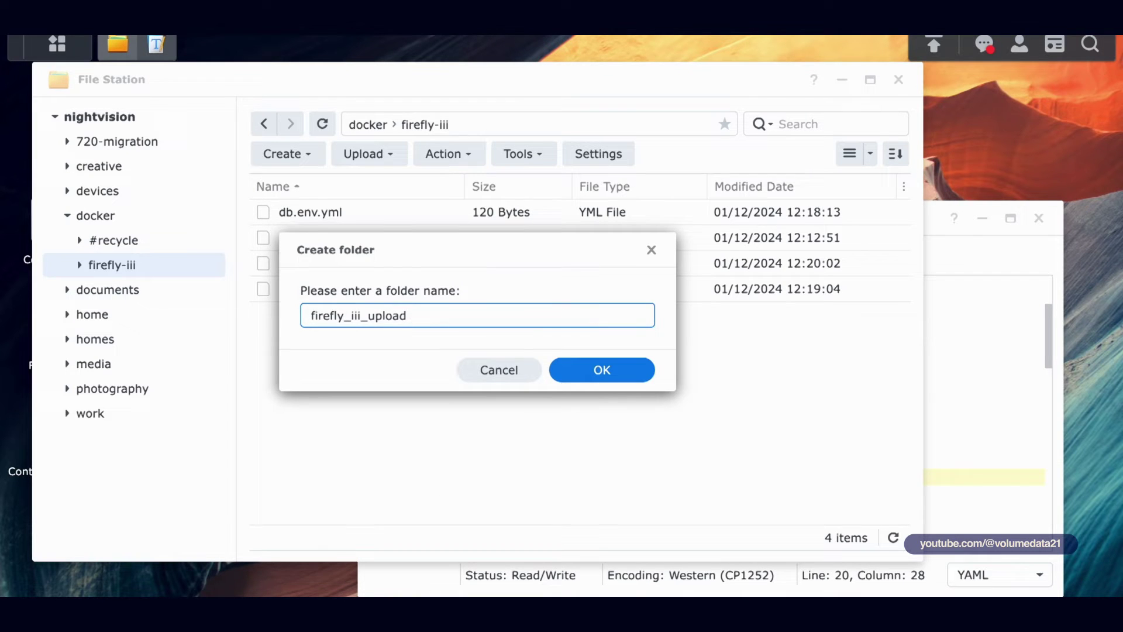
{"action": "key", "text": "Return"}
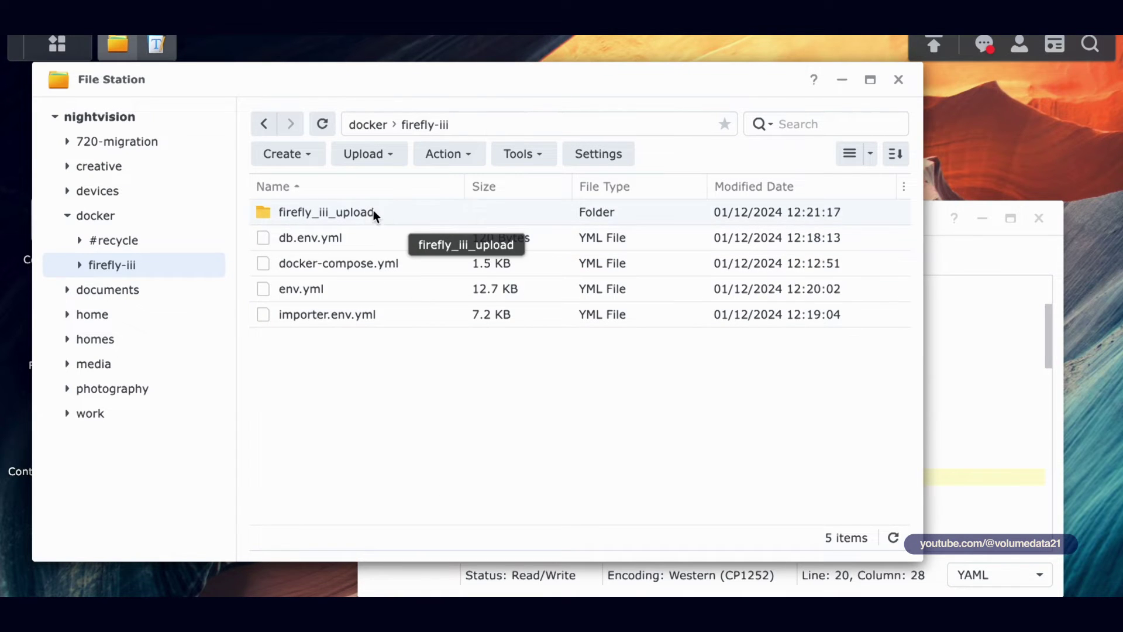
{"action": "left_click", "coordinate": [992, 241]}
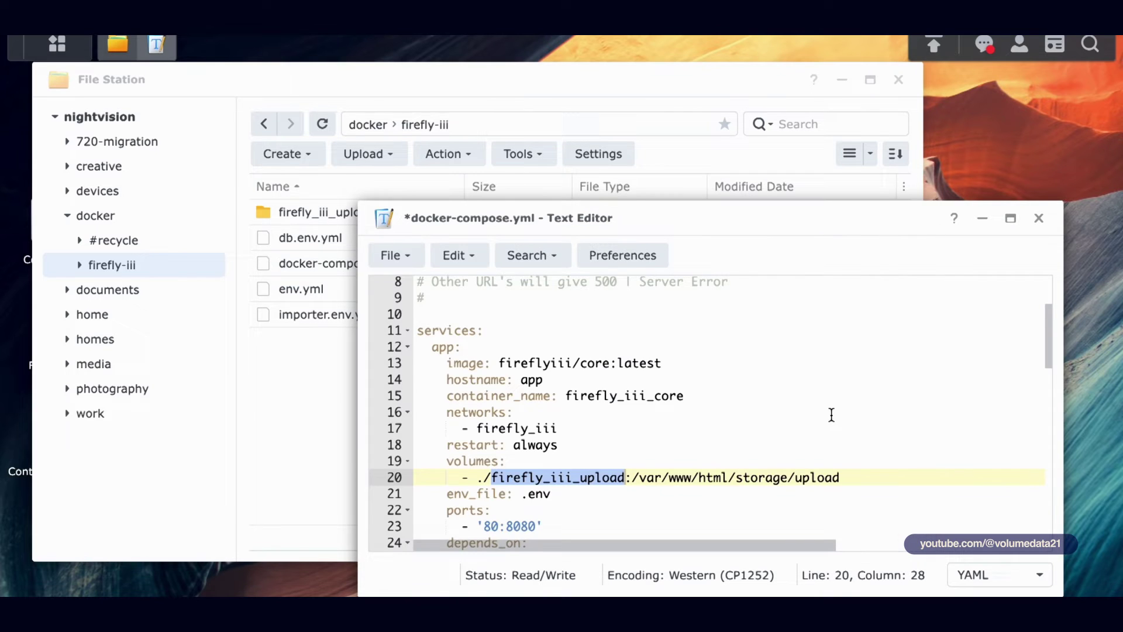
{"action": "scroll", "coordinate": [649, 448], "scroll_direction": "down", "scroll_amount": 2}
{"action": "left_click", "coordinate": [505, 420]}
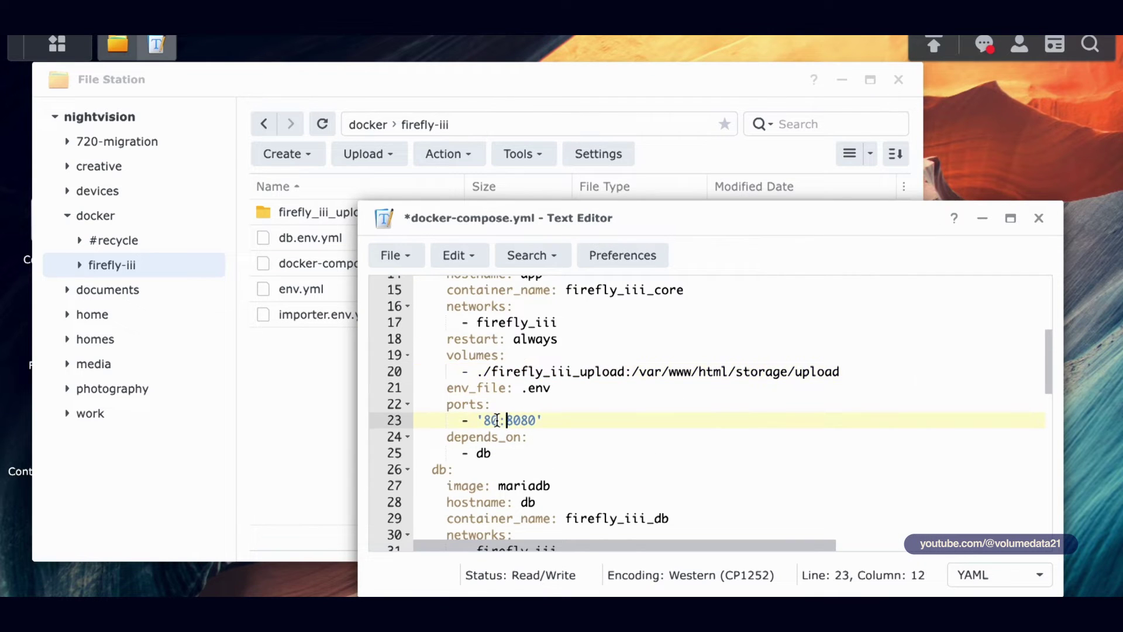
Step: Change the app's port mapping from 80:8080 to 901:8080
{"action": "key", "text": "shift+Left"}
{"action": "key", "text": "shift+Left"}
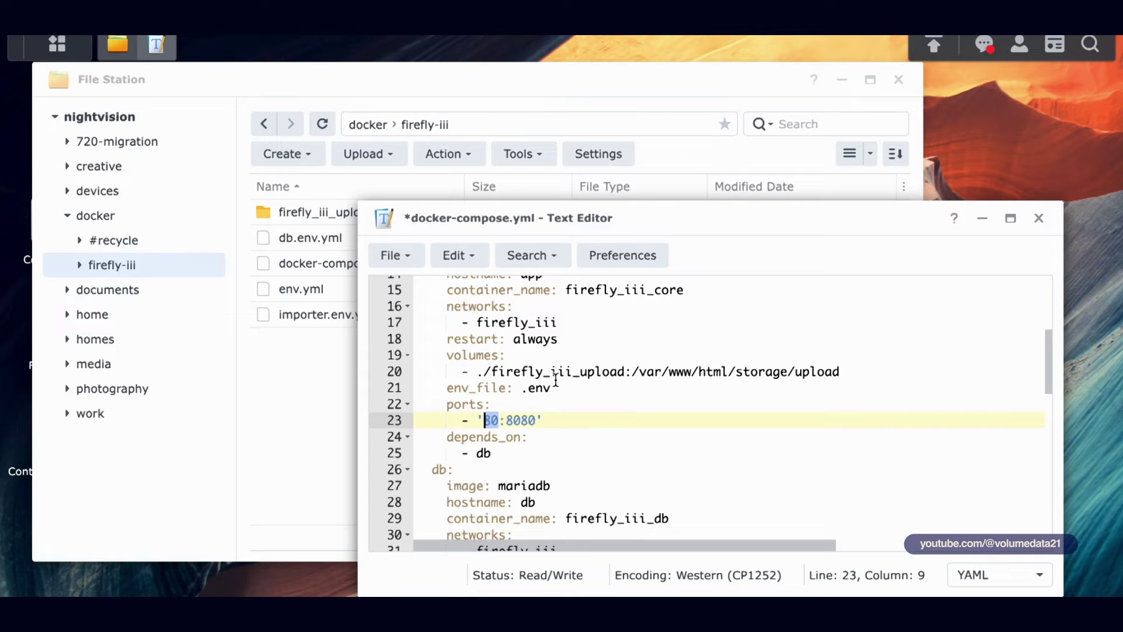
{"action": "type", "text": "901"}
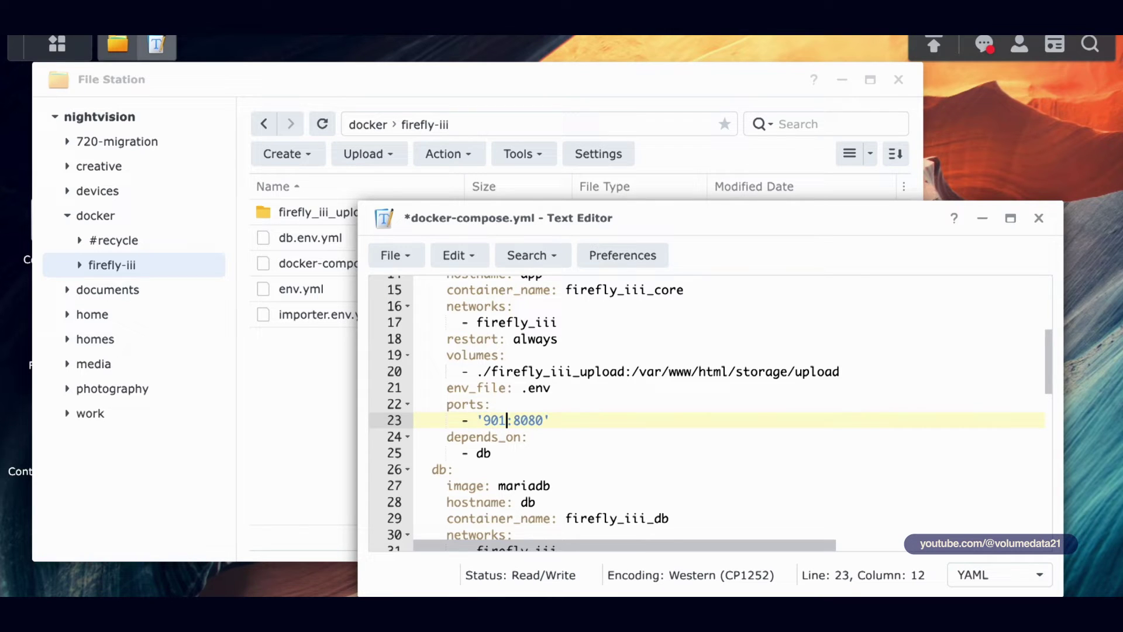
{"action": "left_click_drag", "start_coordinate": [1045, 336], "coordinate": [1046, 367]}
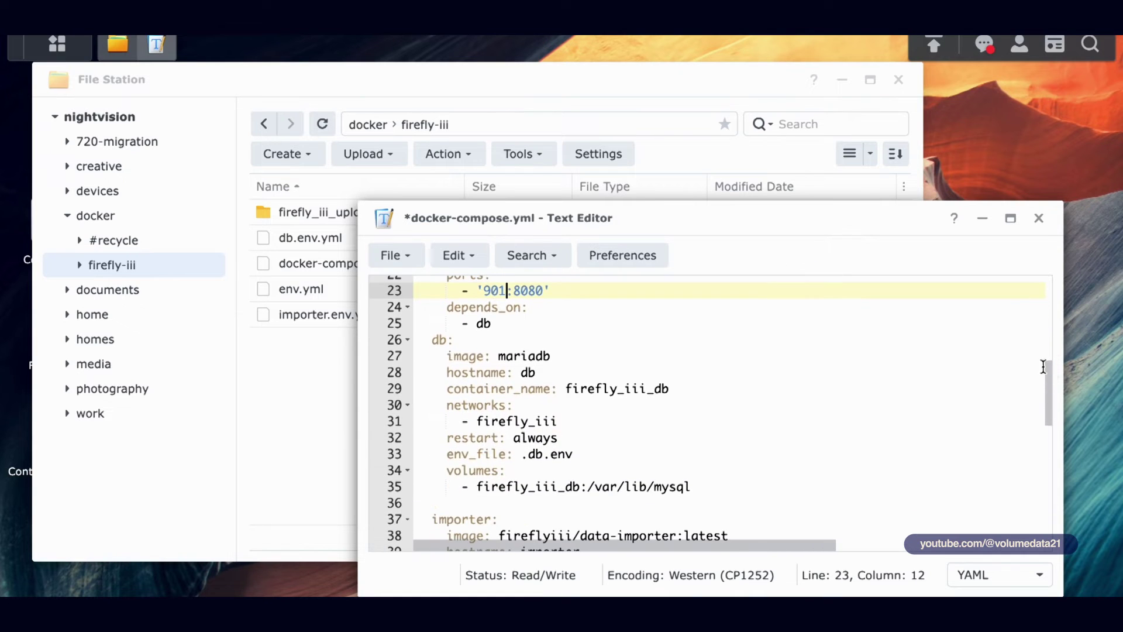
{"action": "left_click", "coordinate": [435, 335]}
{"action": "left_click", "coordinate": [553, 356]}
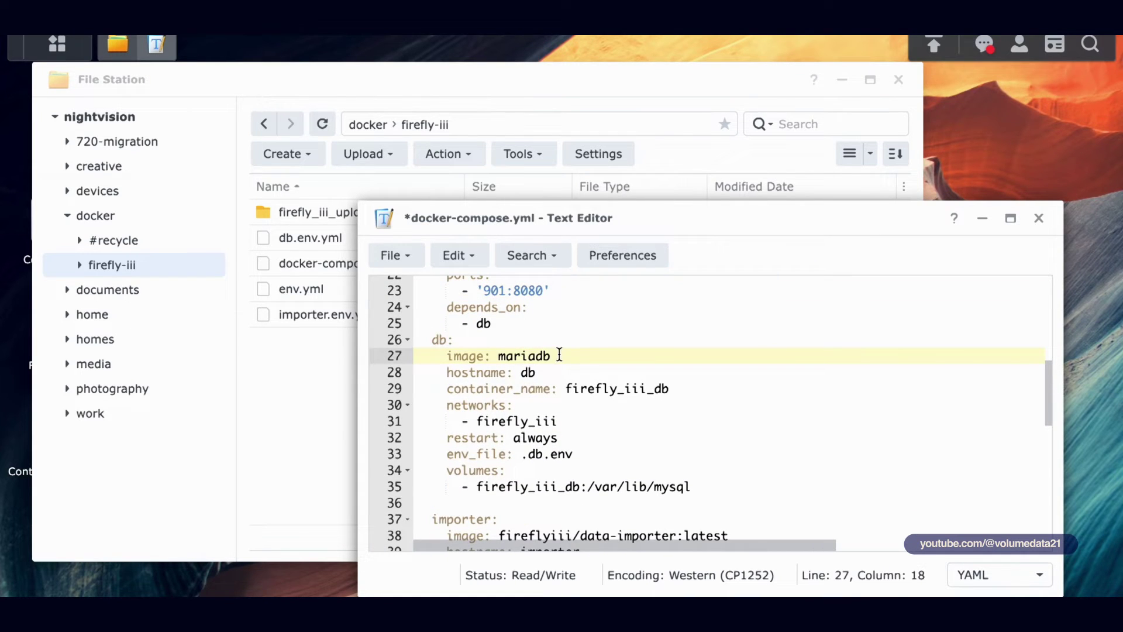
{"action": "left_click", "coordinate": [477, 470]}
Step: Make the db volume read ./firefly_iii_db and copy the folder name
{"action": "left_click", "coordinate": [476, 486]}
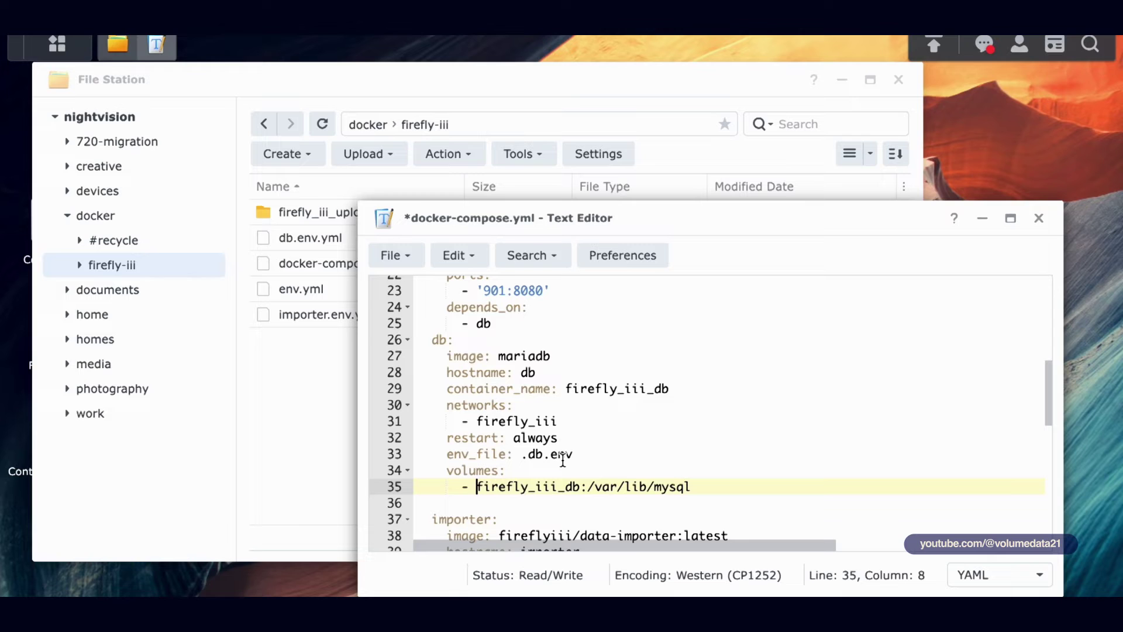
{"action": "type", "text": "./"}
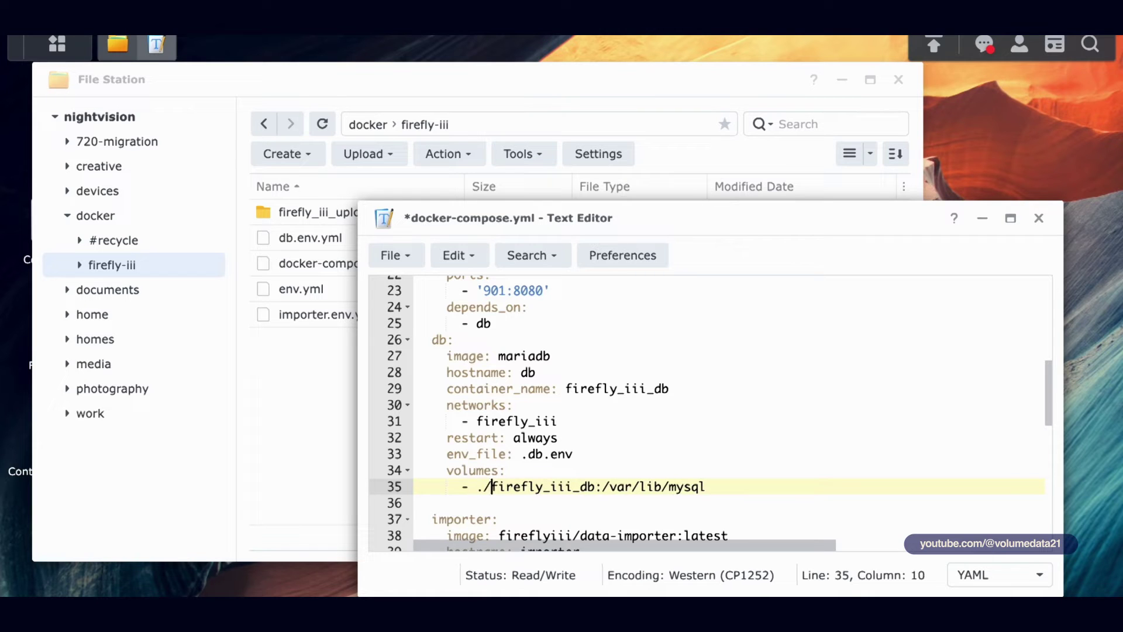
{"action": "left_click_drag", "start_coordinate": [492, 486], "coordinate": [597, 486]}
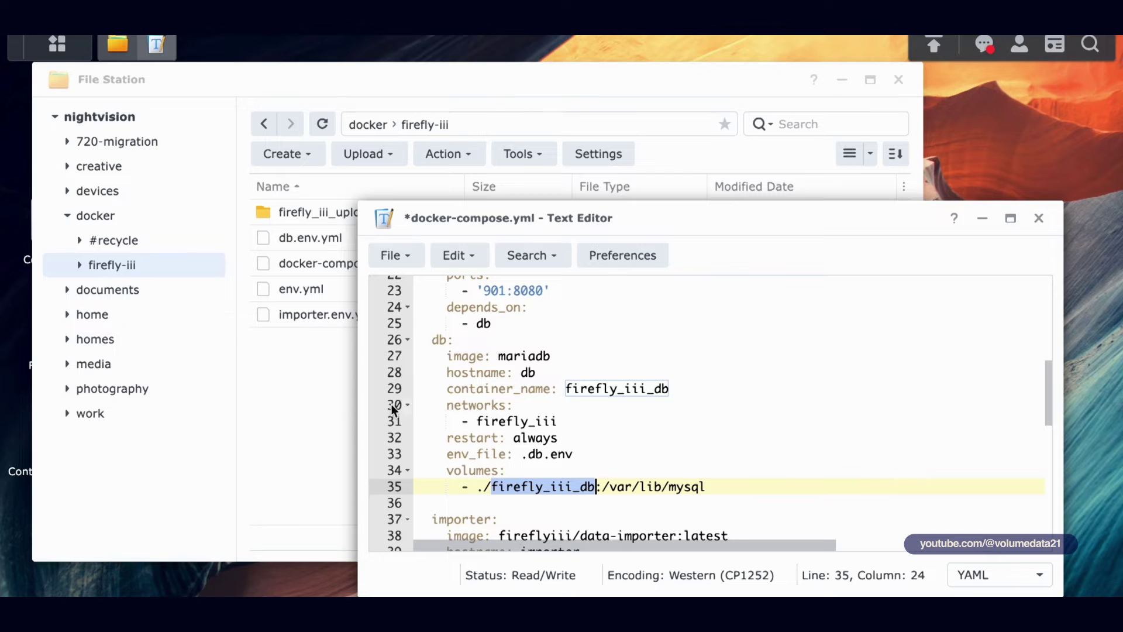
{"action": "key", "text": "ctrl+c"}
Step: Create a firefly_iii_db folder in docker/firefly-iii and recheck the db volume line
{"action": "left_click", "coordinate": [313, 378]}
{"action": "right_click", "coordinate": [314, 380]}
{"action": "left_click", "coordinate": [377, 314]}
{"action": "key", "text": "ctrl+v"}
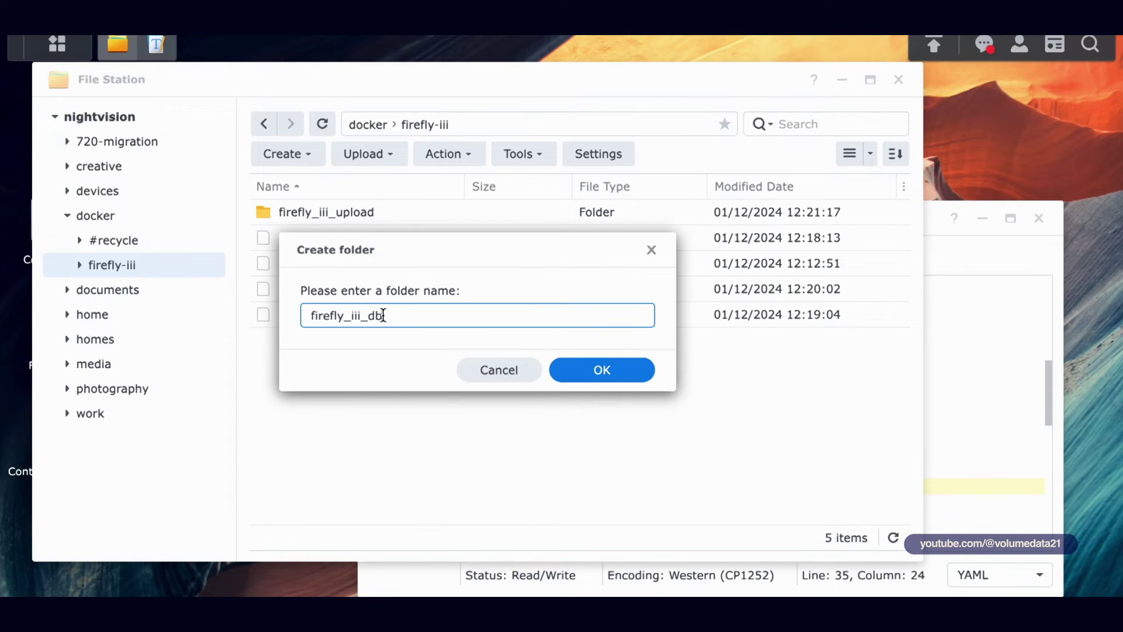
{"action": "key", "text": "Return"}
{"action": "left_click", "coordinate": [555, 439]}
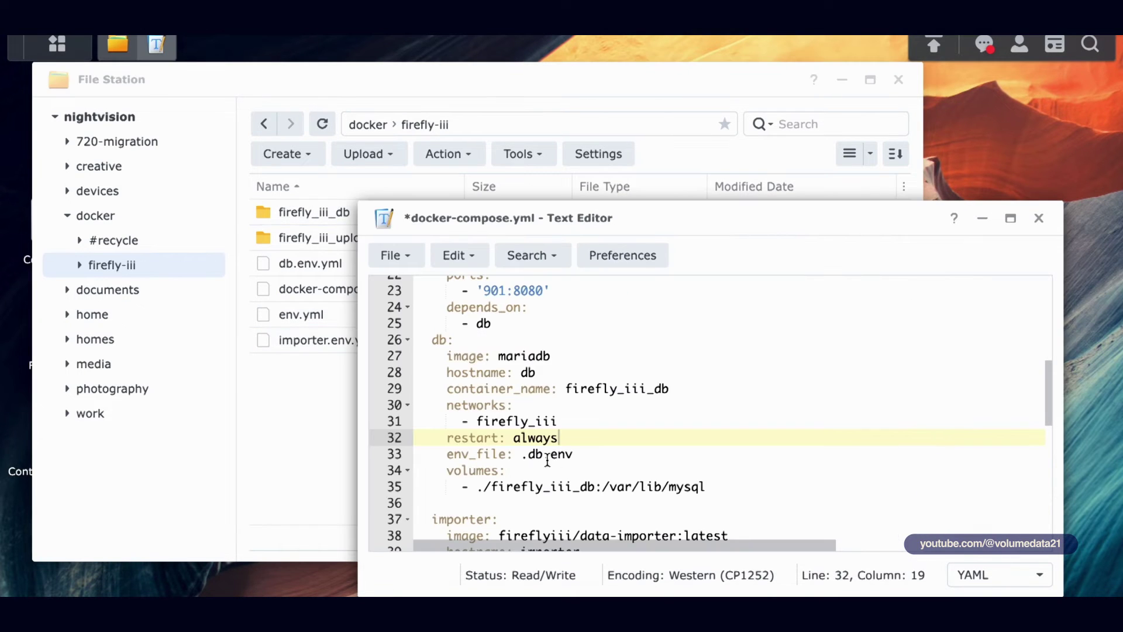
{"action": "left_click", "coordinate": [483, 486]}
{"action": "key", "text": "Delete"}
{"action": "key", "text": "BackSpace"}
{"action": "key", "text": "ctrl+z"}
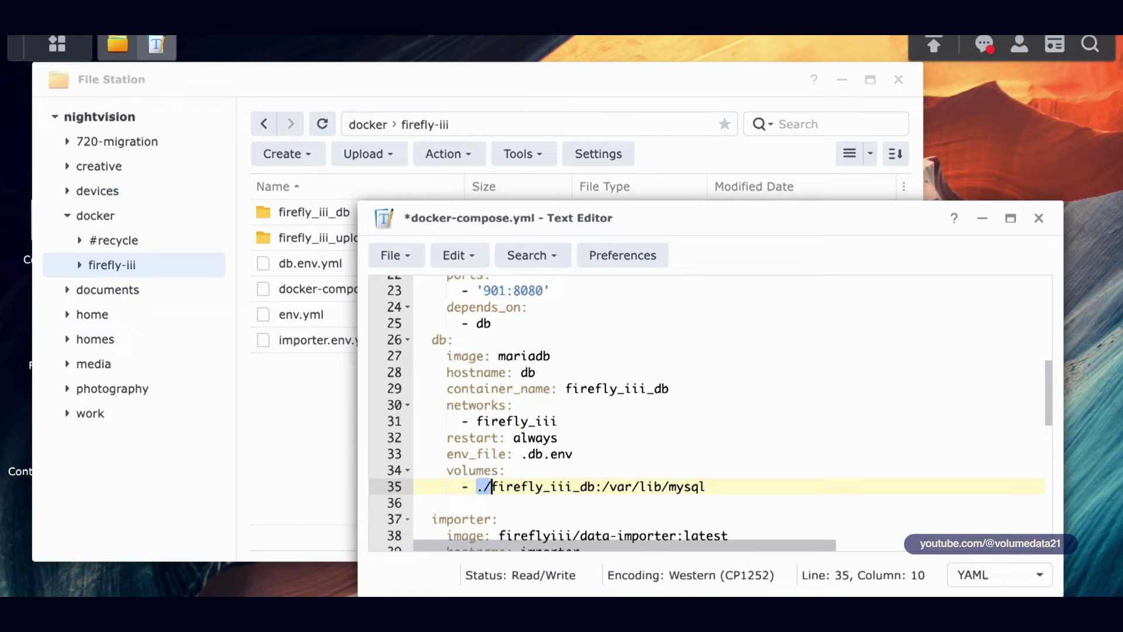
Step: Change the importer's host port on line 45 from 81 to 902
{"action": "left_click", "coordinate": [599, 461]}
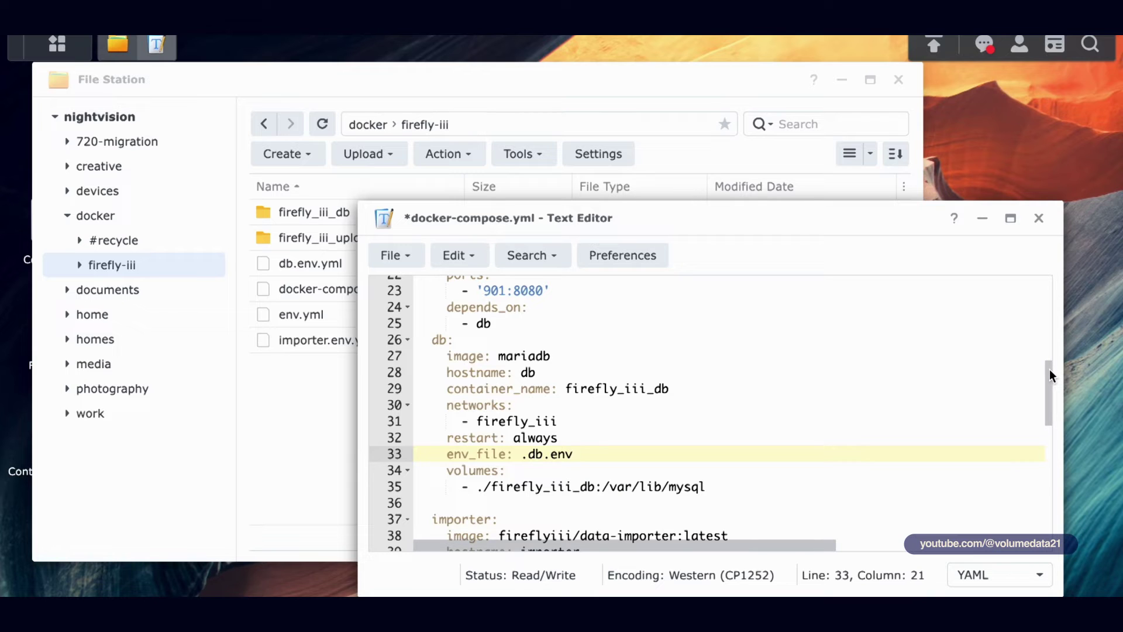
{"action": "left_click_drag", "start_coordinate": [1048, 370], "coordinate": [1046, 378]}
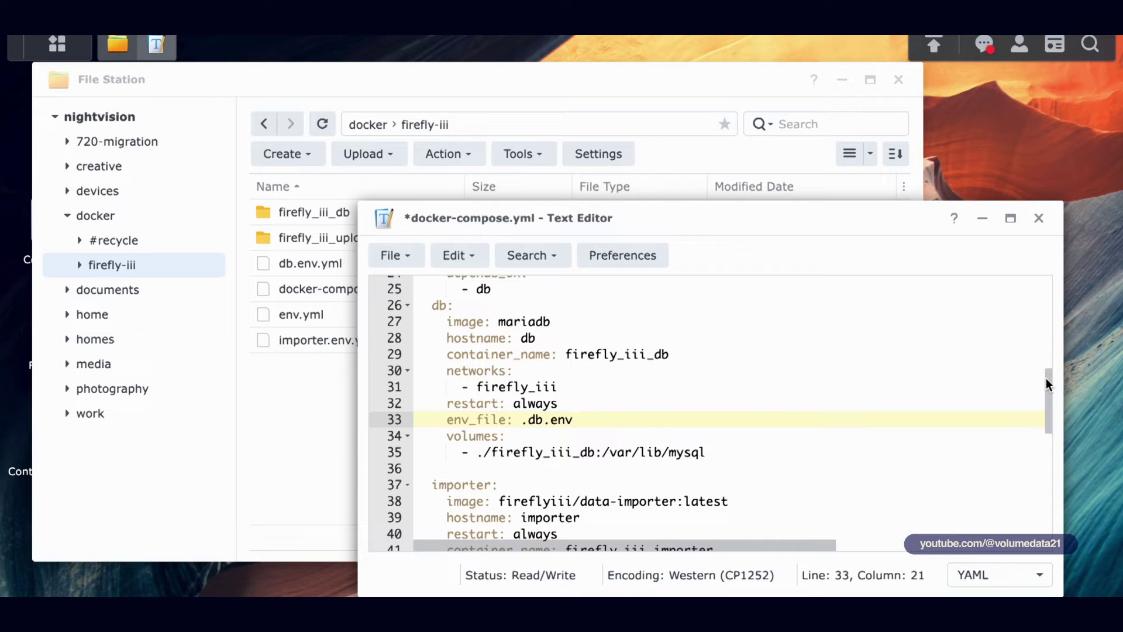
{"action": "left_click_drag", "start_coordinate": [1046, 378], "coordinate": [1048, 382]}
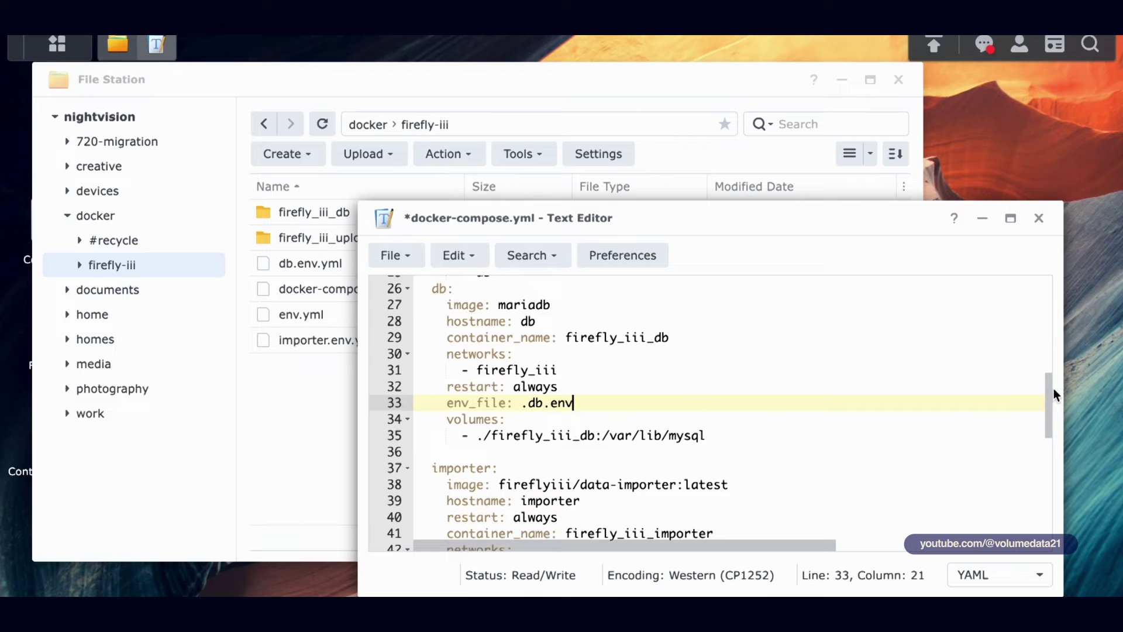
{"action": "left_click_drag", "start_coordinate": [1051, 387], "coordinate": [1054, 423]}
{"action": "double_click", "coordinate": [490, 457]}
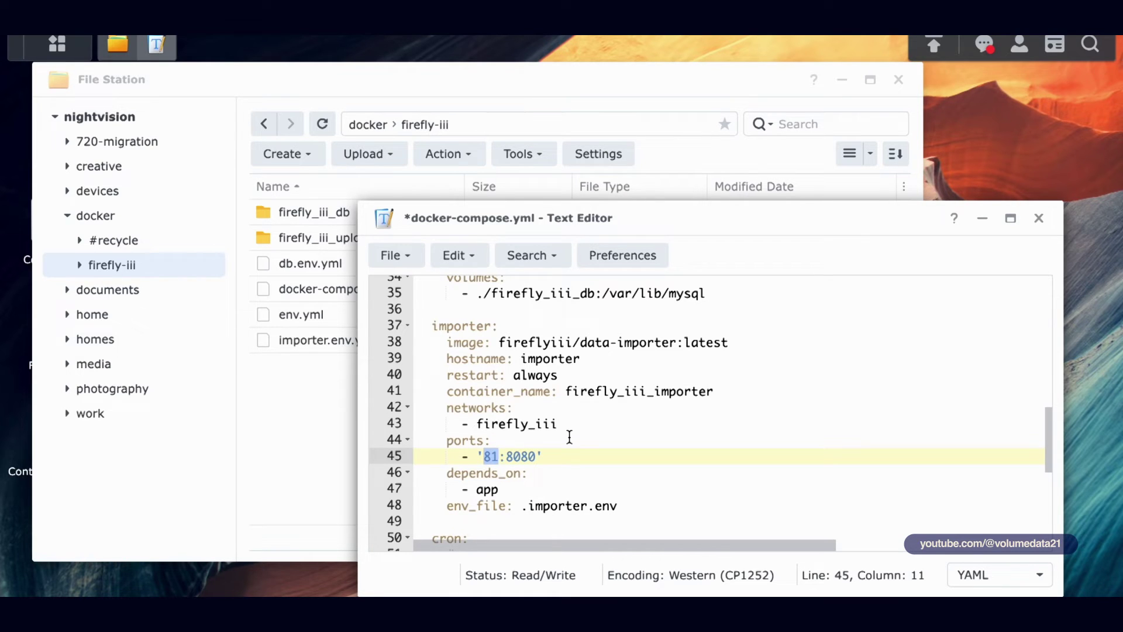
{"action": "type", "text": "902"}
Step: Delete the trailing volumes block, save docker-compose.yml and close the editor
{"action": "left_click_drag", "start_coordinate": [1049, 426], "coordinate": [1055, 495]}
{"action": "left_click", "coordinate": [539, 468]}
{"action": "key", "text": "shift+Up"}
{"action": "key", "text": "shift+Up"}
{"action": "key", "text": "shift+Up"}
{"action": "key", "text": "BackSpace"}
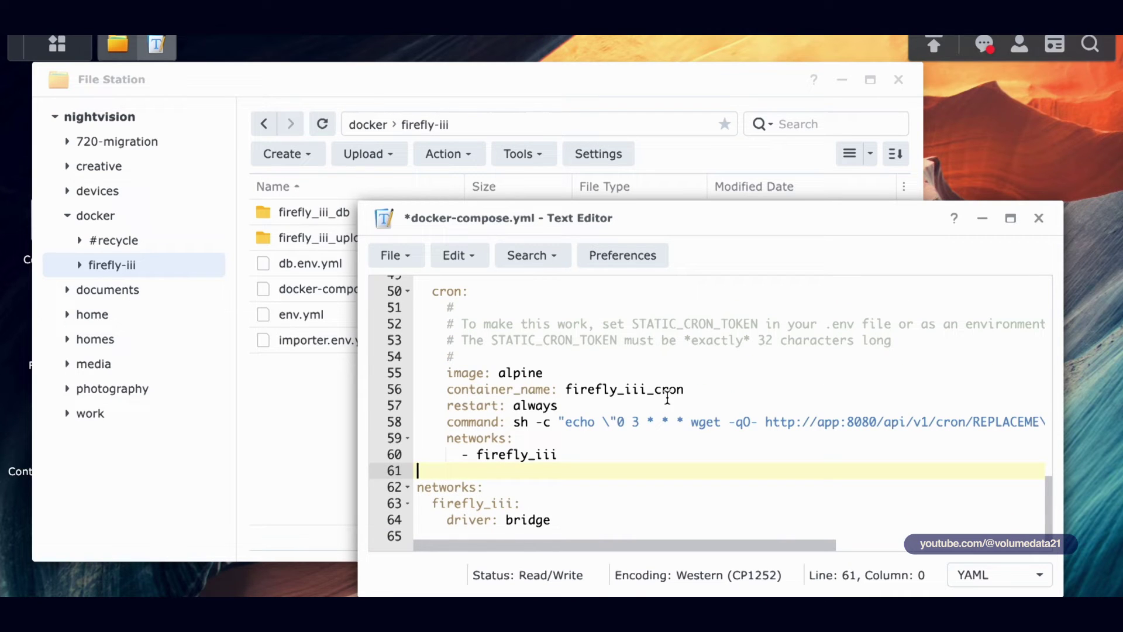
{"action": "scroll", "coordinate": [667, 398], "scroll_direction": "up", "scroll_amount": 15}
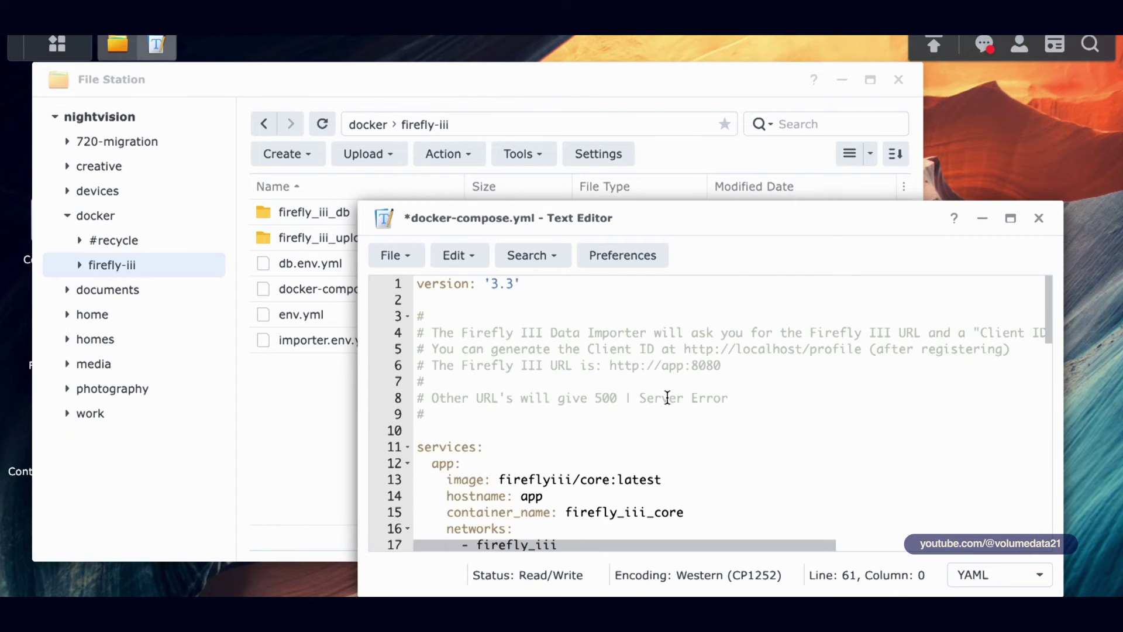
{"action": "left_click", "coordinate": [403, 265]}
{"action": "left_click", "coordinate": [426, 370]}
{"action": "left_click", "coordinate": [1038, 218]}
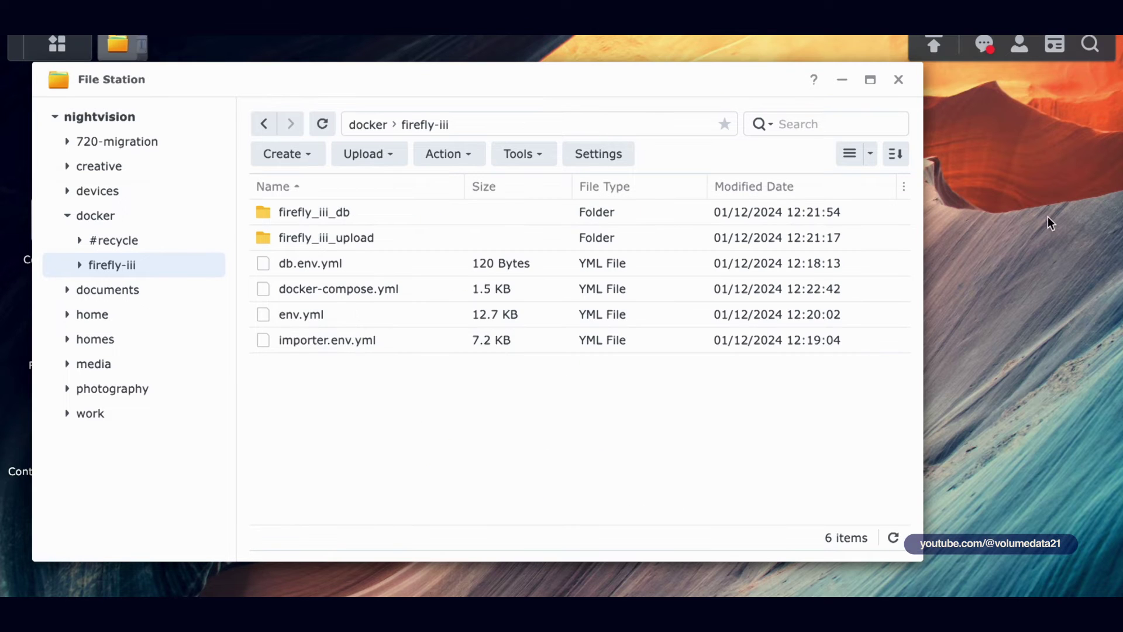
Step: Rename db.env.yml to .db.env
{"action": "right_click", "coordinate": [323, 265]}
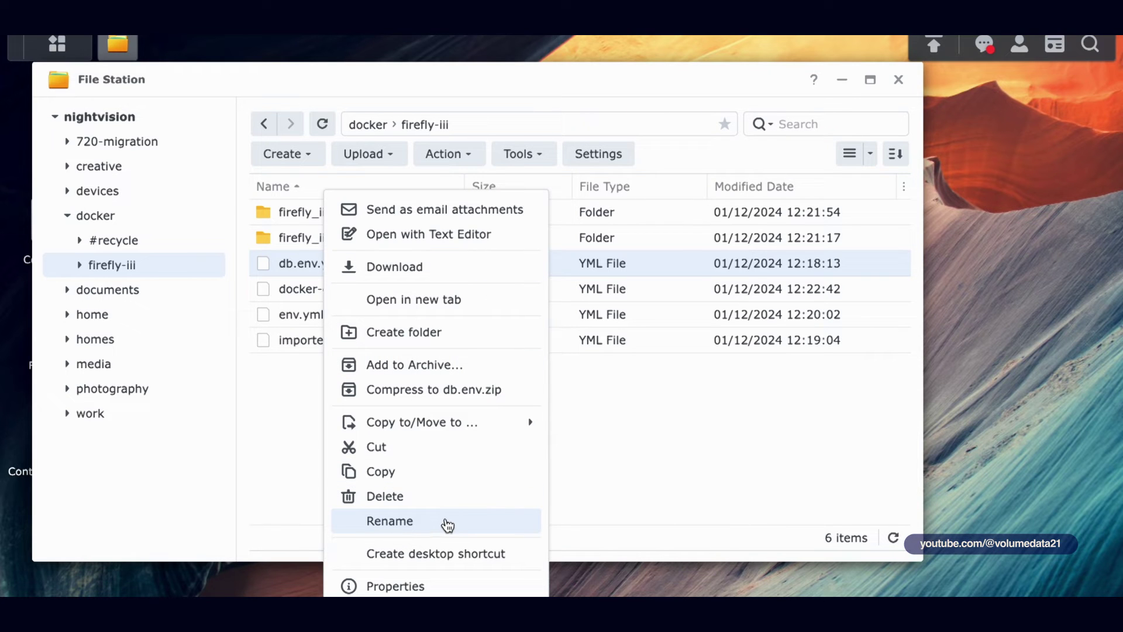
{"action": "left_click", "coordinate": [448, 522]}
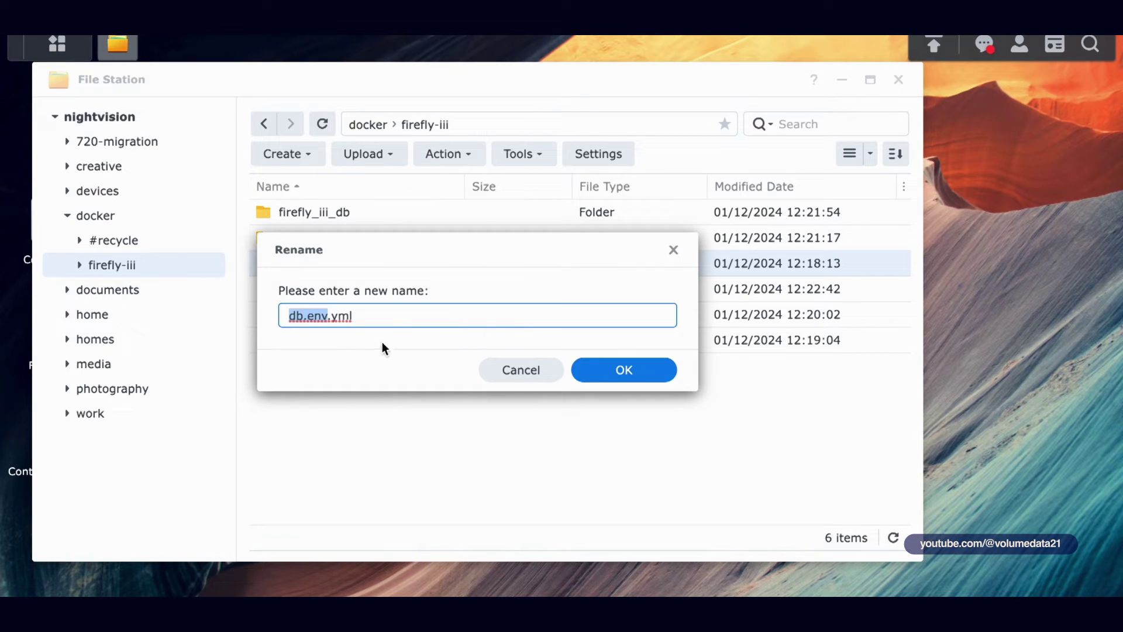
{"action": "left_click", "coordinate": [390, 318]}
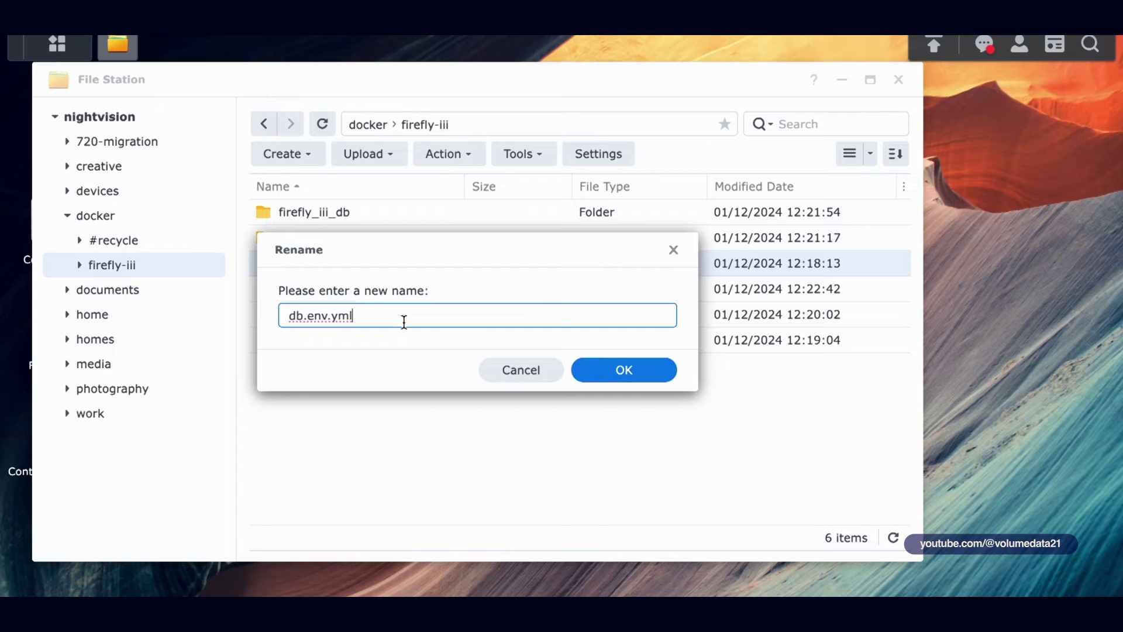
{"action": "key", "text": "BackSpace"}
{"action": "key", "text": "BackSpace"}
{"action": "type", "text": "."}
{"action": "left_click", "coordinate": [622, 374]}
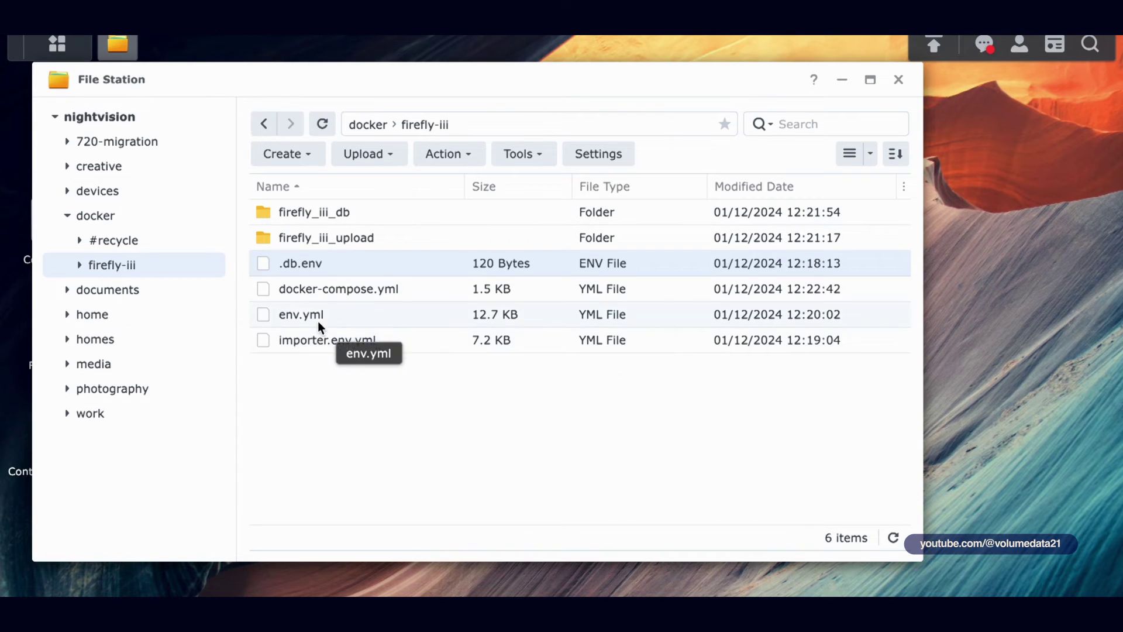
Step: Rename env.yml to .env
{"action": "right_click", "coordinate": [317, 320]}
{"action": "left_click", "coordinate": [415, 518]}
{"action": "key", "text": "Home"}
{"action": "type", "text": "."}
{"action": "key", "text": "BackSpace"}
{"action": "key", "text": "BackSpace"}
{"action": "key", "text": "BackSpace"}
{"action": "key", "text": "BackSpace"}
{"action": "key", "text": "Return"}
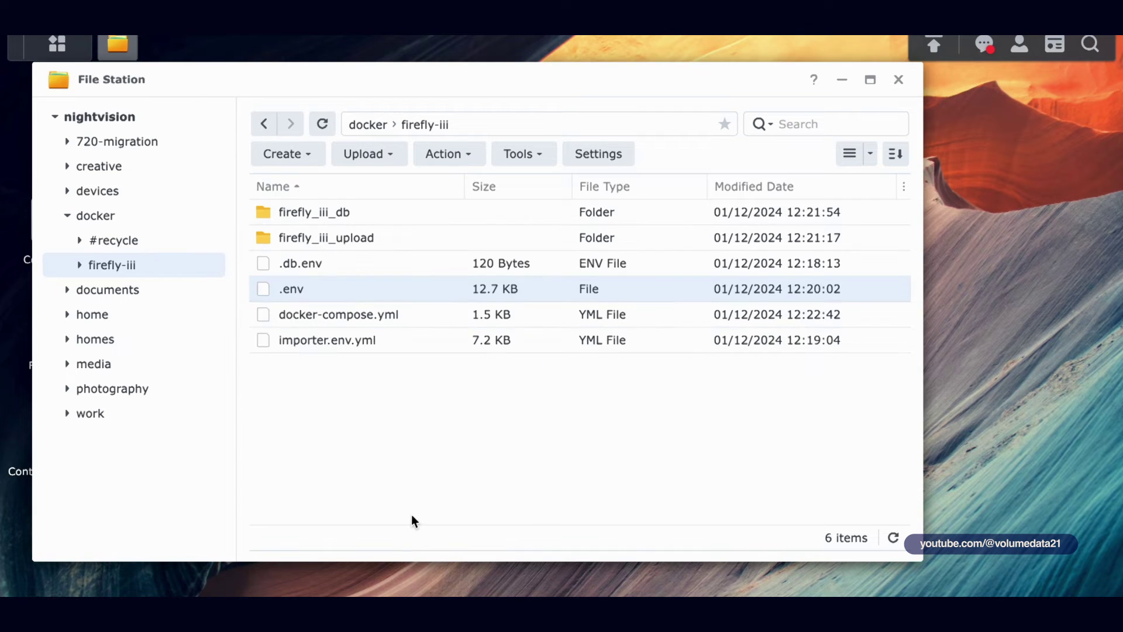
Step: Rename importer.env.yml to .importer.env
{"action": "right_click", "coordinate": [358, 344]}
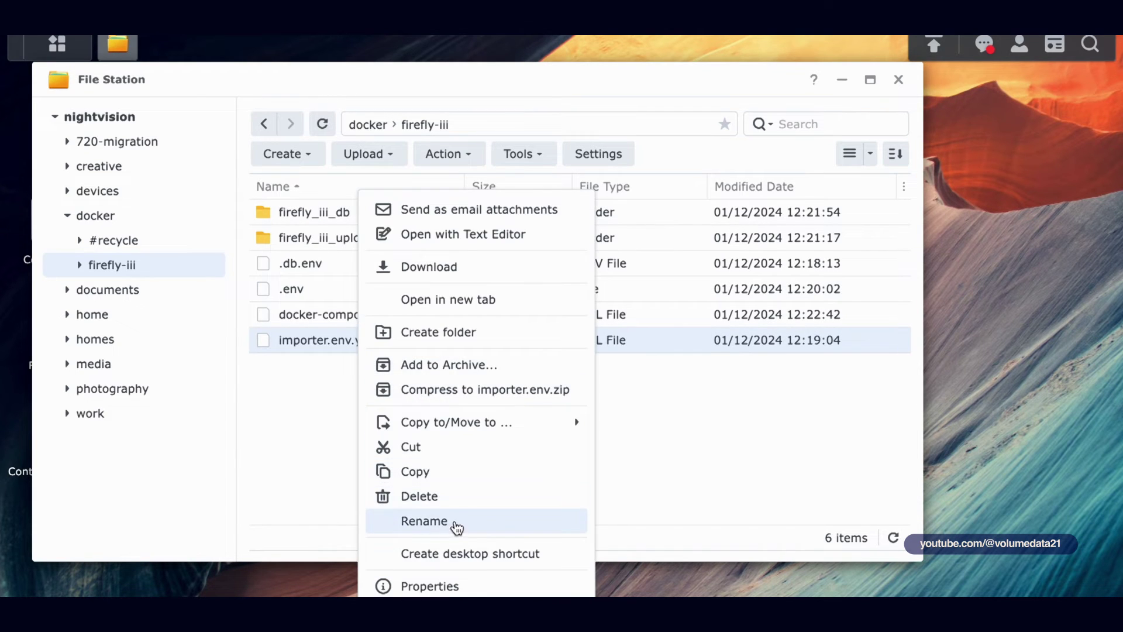
{"action": "left_click", "coordinate": [447, 521]}
{"action": "key", "text": "End"}
{"action": "key", "text": "Home"}
{"action": "type", "text": "."}
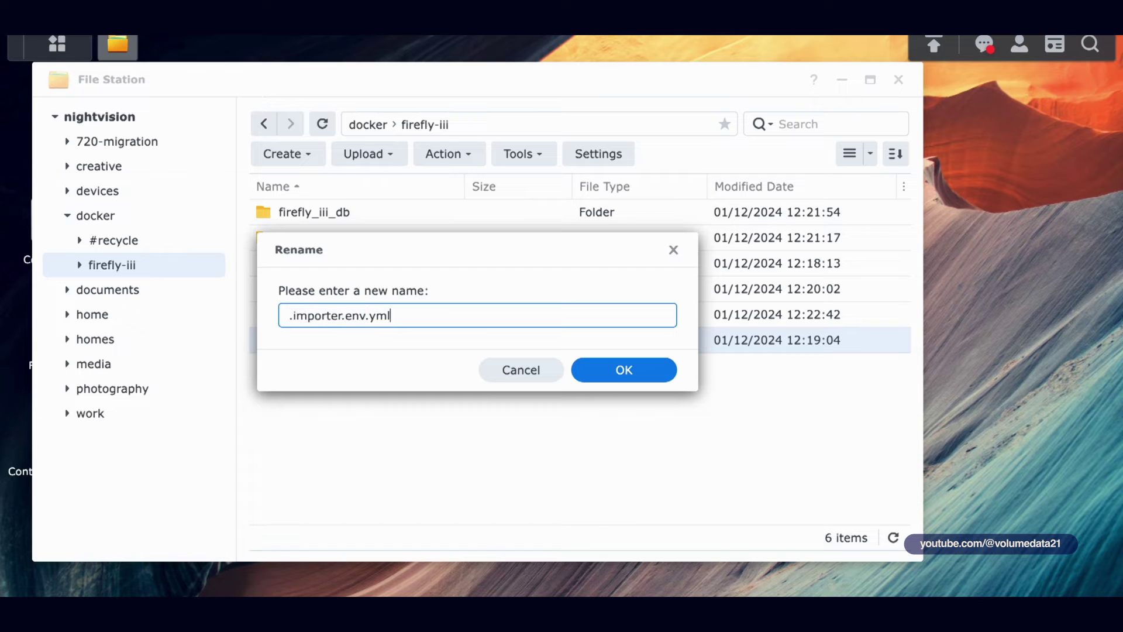
{"action": "key", "text": "Return"}
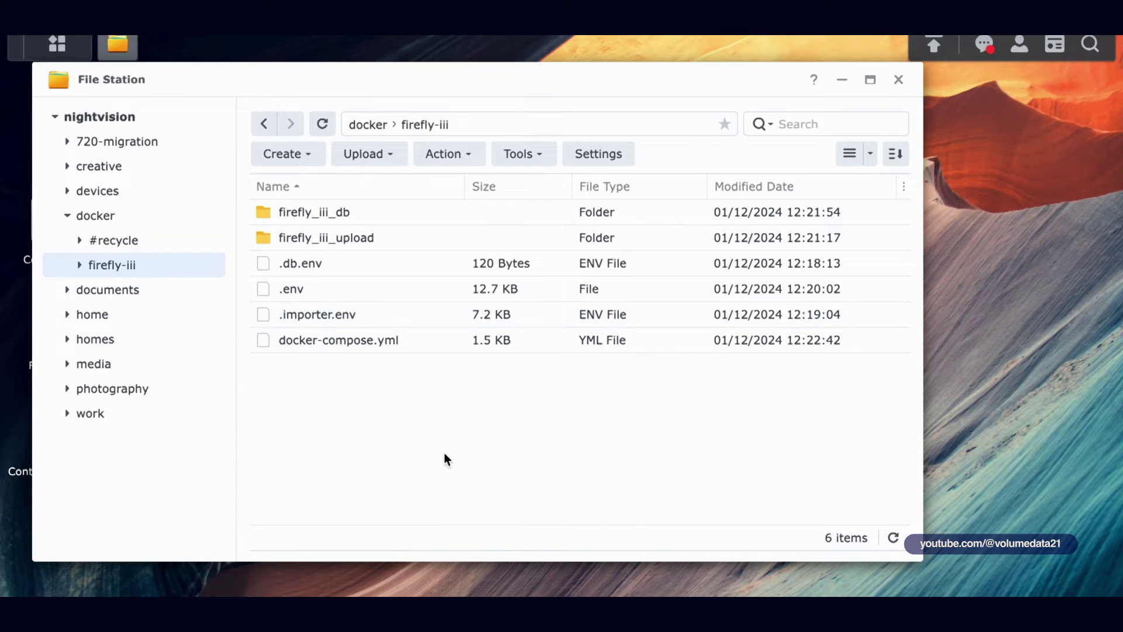
Step: Discard a started rename of .importer.env, keeping its name, and close File Station
{"action": "right_click", "coordinate": [353, 316]}
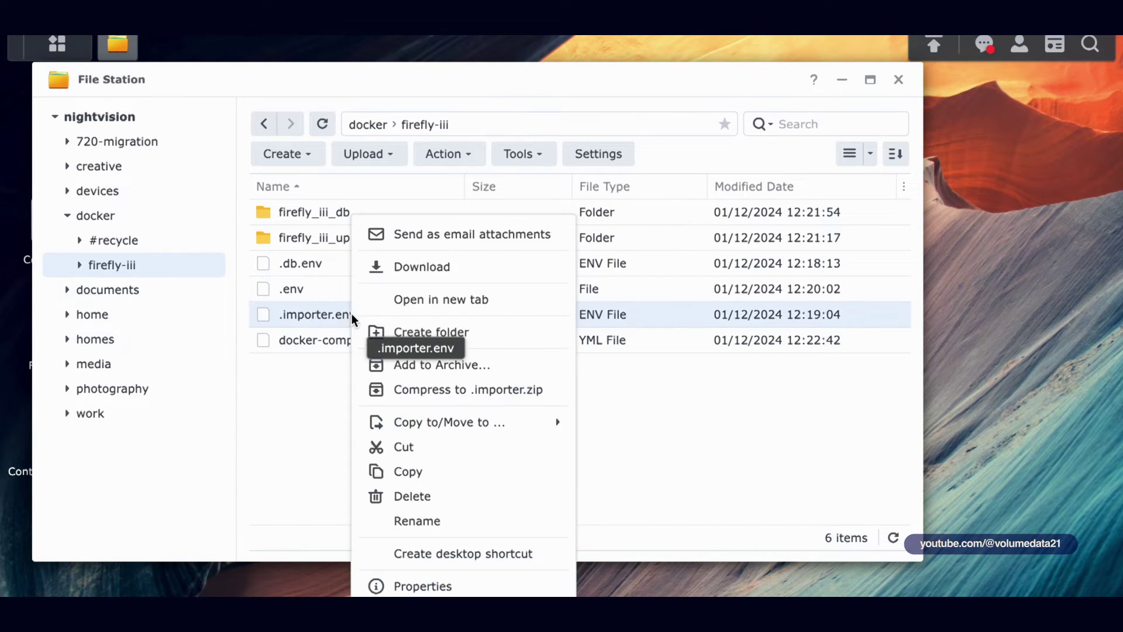
{"action": "left_click", "coordinate": [425, 520]}
{"action": "key", "text": "End"}
{"action": "type", "text": ".yml"}
{"action": "key", "text": "BackSpace"}
{"action": "key", "text": "BackSpace"}
{"action": "type", "text": "t"}
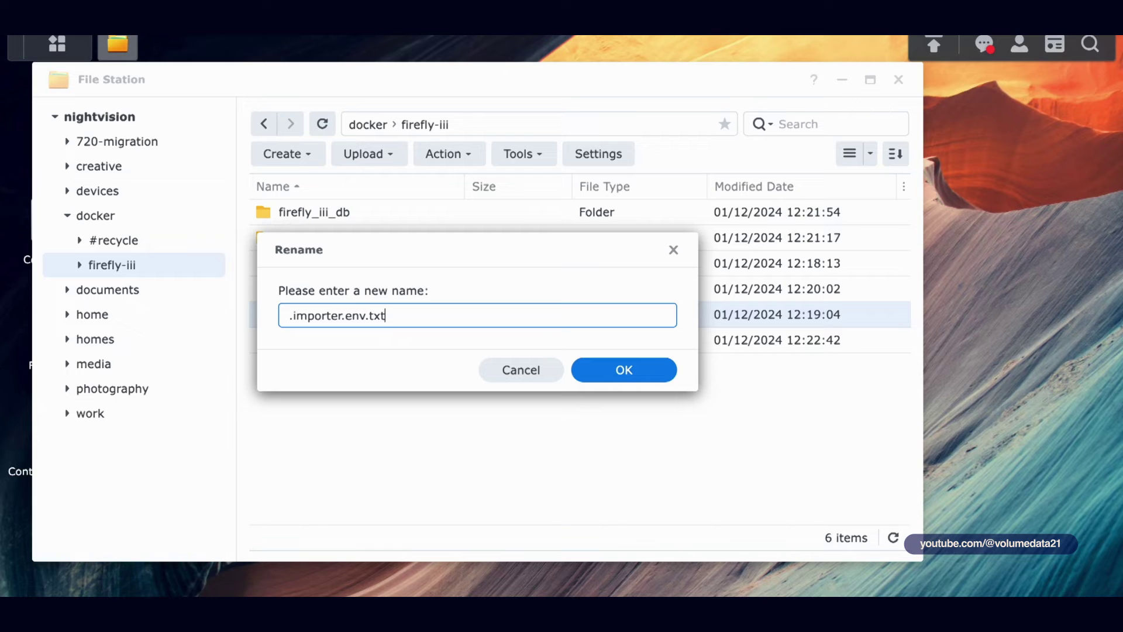
{"action": "left_click", "coordinate": [536, 372]}
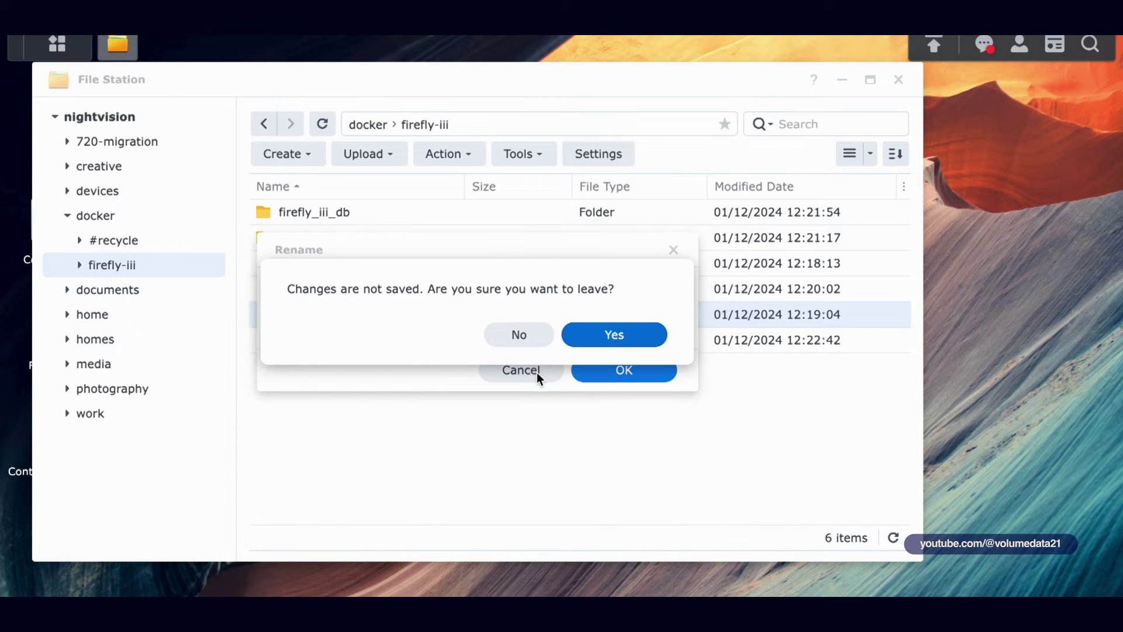
{"action": "left_click", "coordinate": [572, 333]}
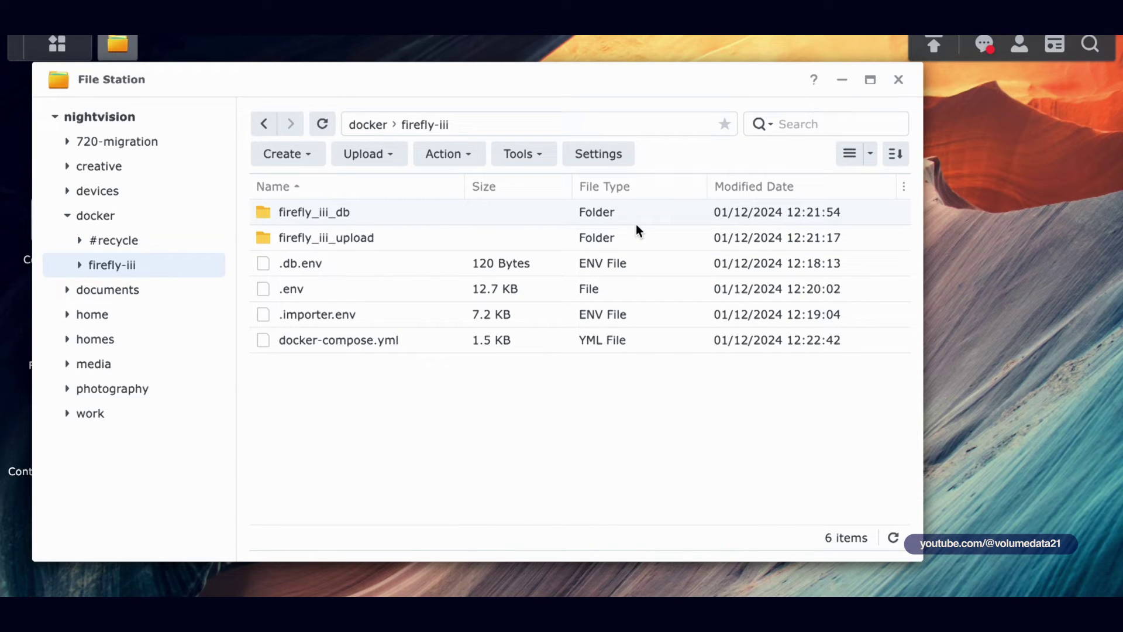
{"action": "left_click", "coordinate": [899, 80]}
Step: Start a new Container Manager project named firefly-iii
{"action": "left_click", "coordinate": [58, 430]}
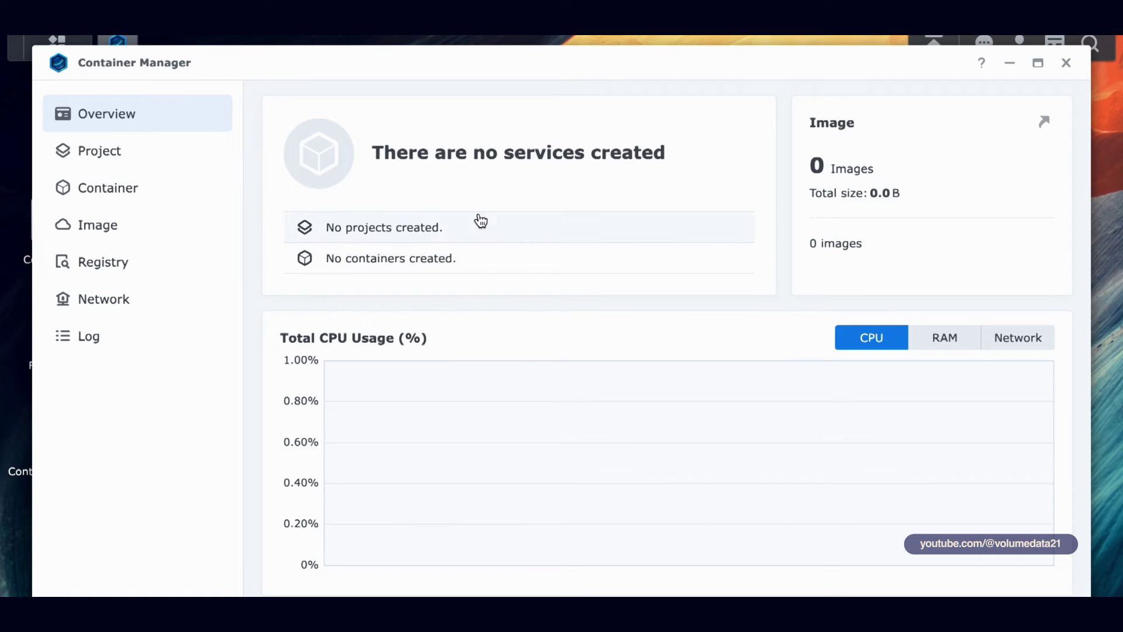
{"action": "left_click", "coordinate": [195, 152]}
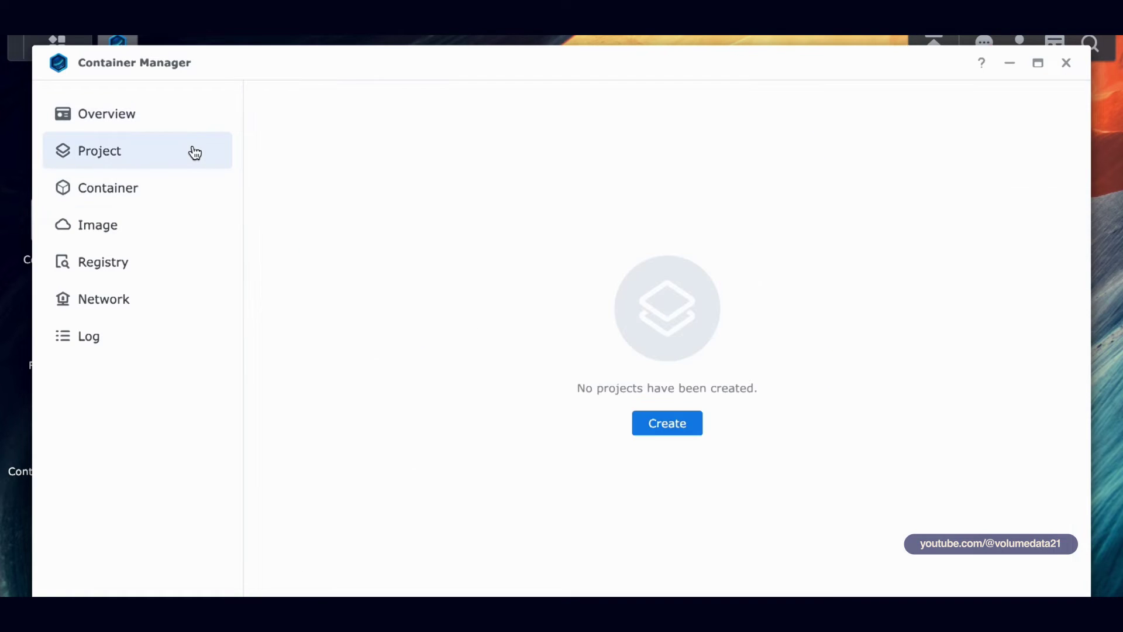
{"action": "left_click", "coordinate": [631, 422]}
{"action": "left_click", "coordinate": [649, 198]}
{"action": "type", "text": "firefly-iii"}
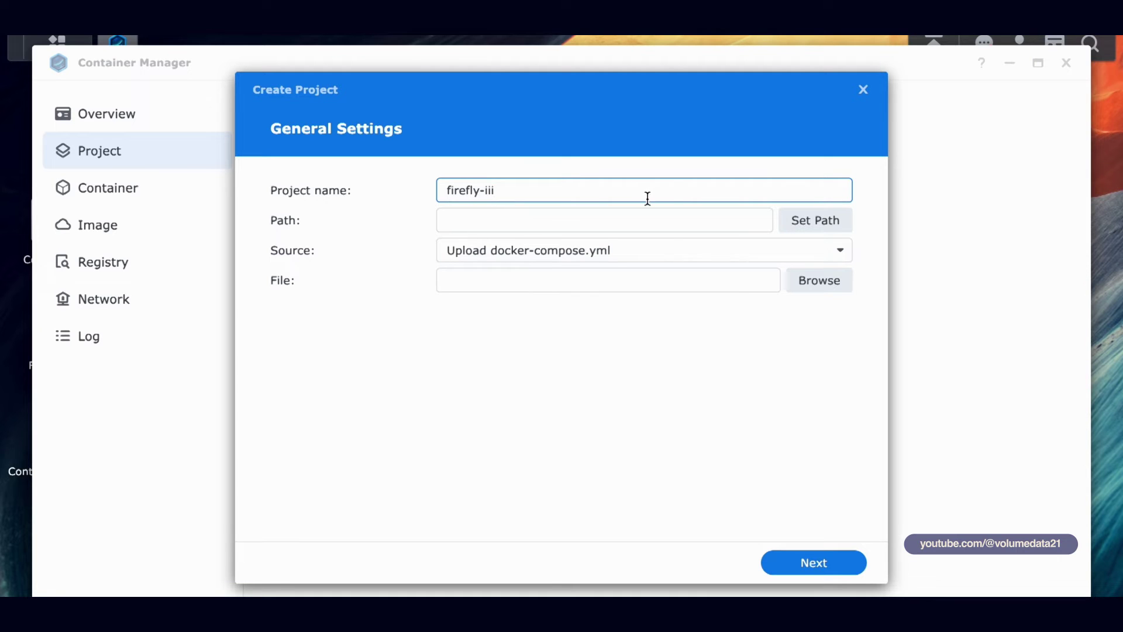
Step: Set the project path to docker/firefly-iii and use its existing docker-compose.yml
{"action": "left_click", "coordinate": [791, 220]}
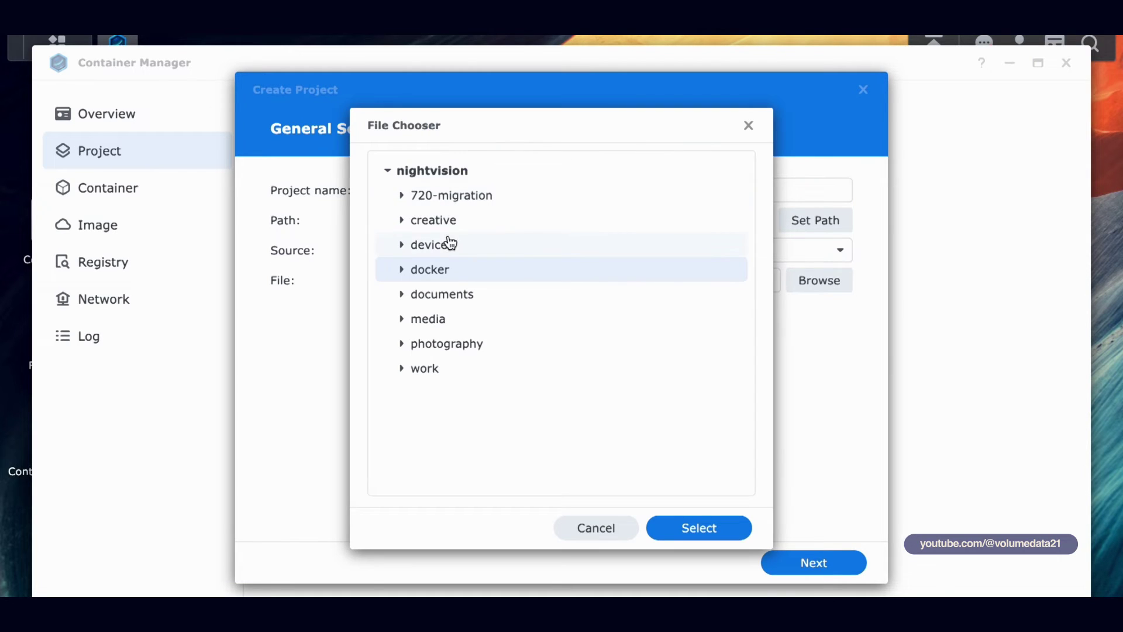
{"action": "left_click", "coordinate": [402, 271]}
{"action": "left_click", "coordinate": [513, 329]}
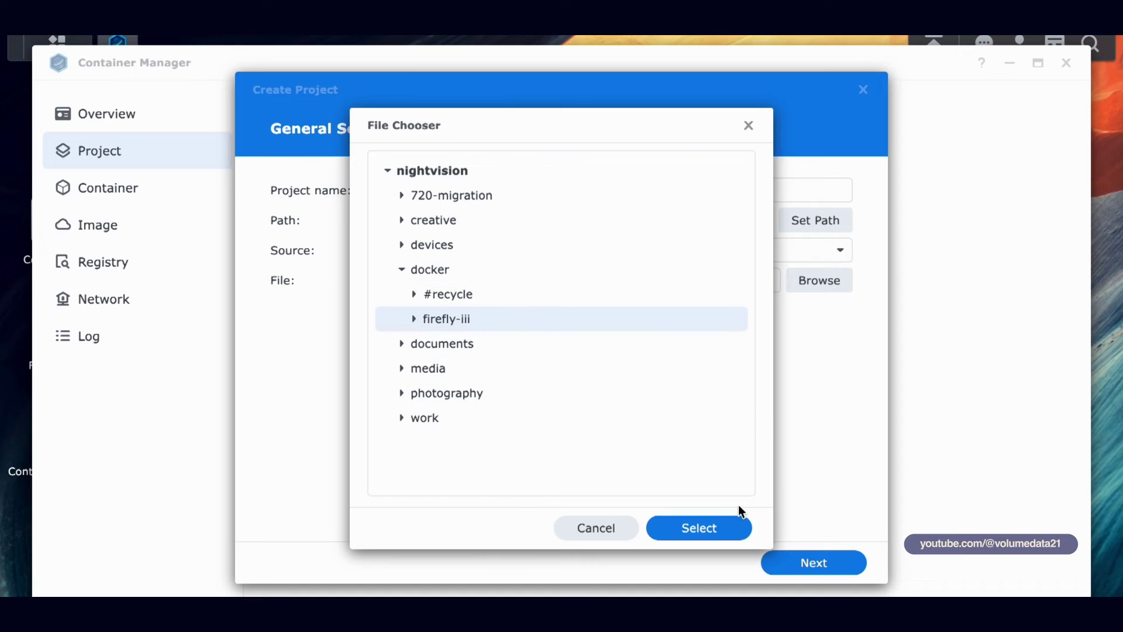
{"action": "left_click", "coordinate": [715, 527]}
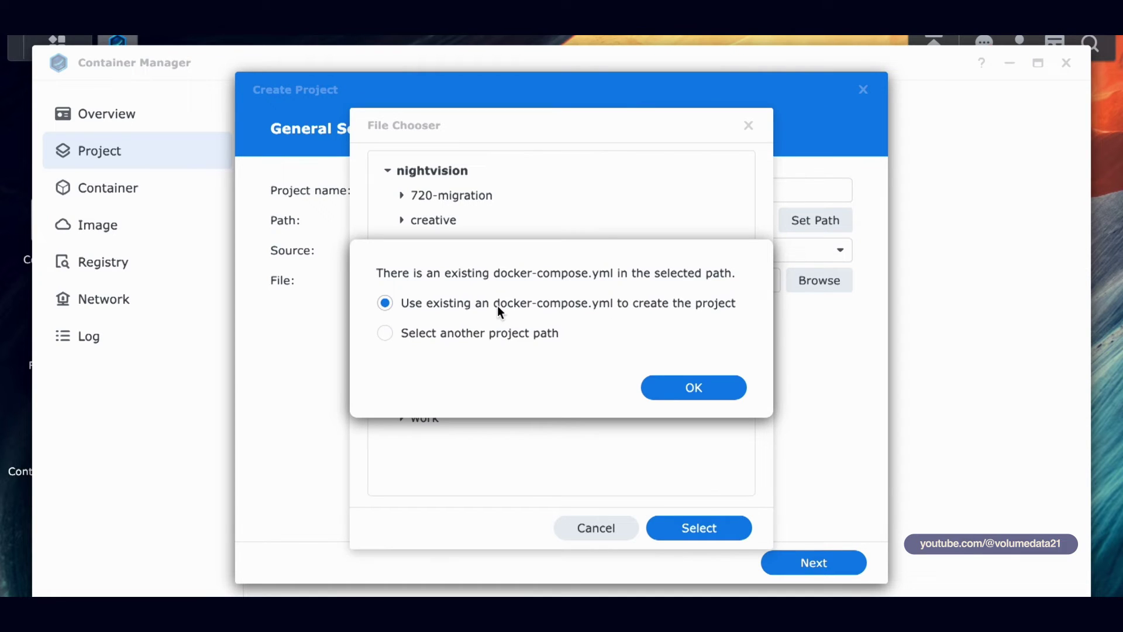
{"action": "left_click", "coordinate": [707, 395]}
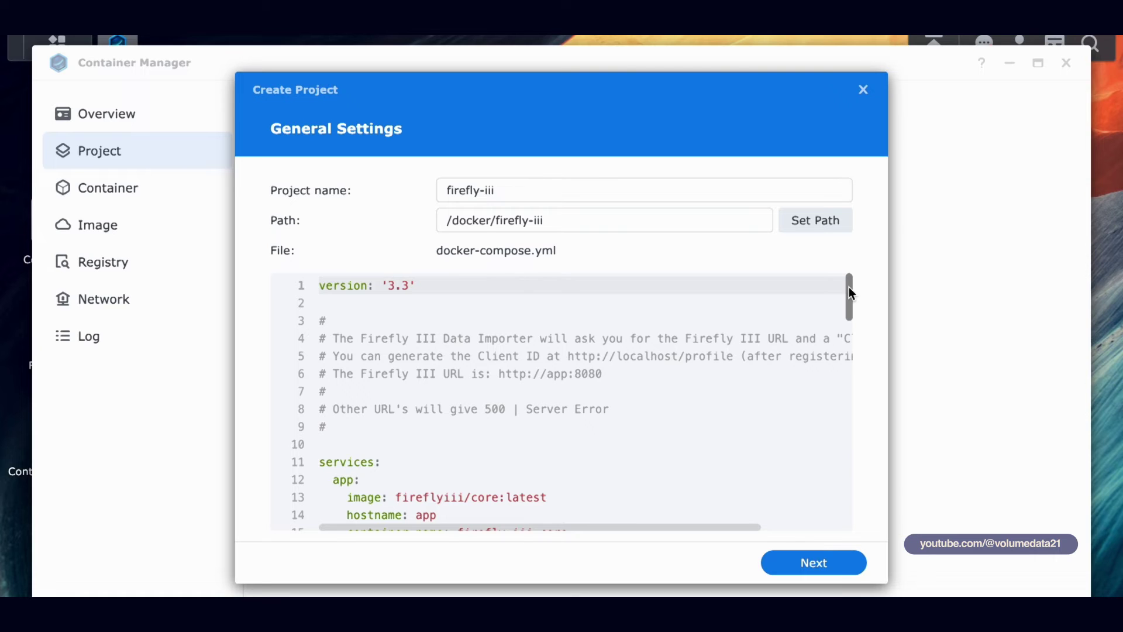
Step: Skip the Web Station portal and create firefly-iii with start-on-creation enabled
{"action": "mouse_move", "coordinate": [850, 293]}
{"action": "left_mouse_down"}
{"action": "mouse_move", "coordinate": [851, 468]}
{"action": "mouse_move", "coordinate": [854, 290]}
{"action": "left_mouse_up"}
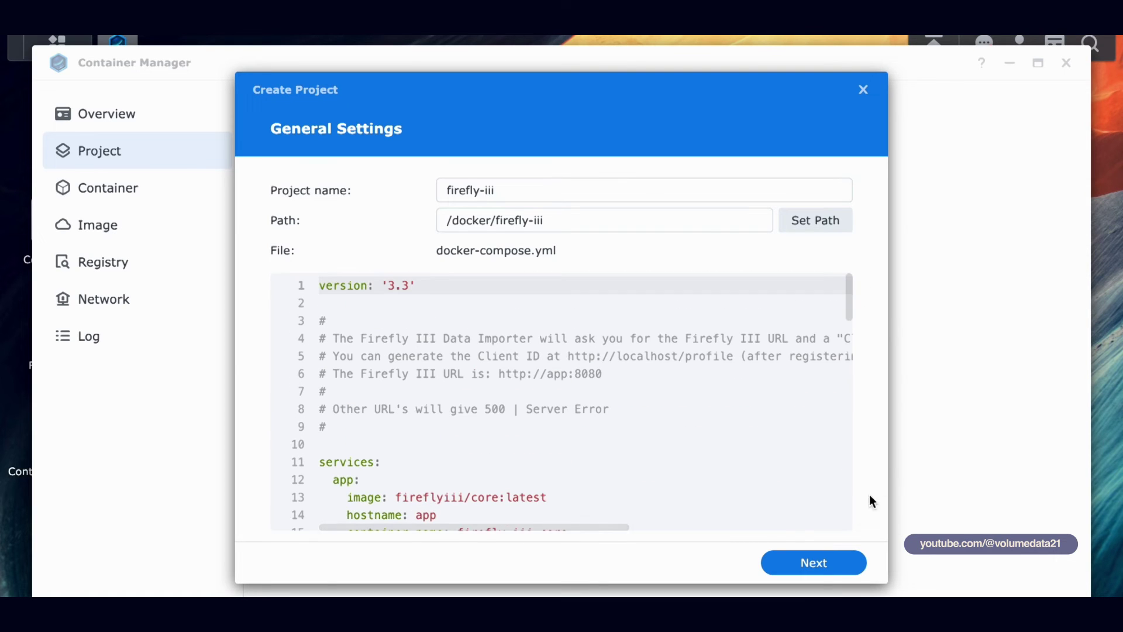
{"action": "left_click", "coordinate": [840, 560]}
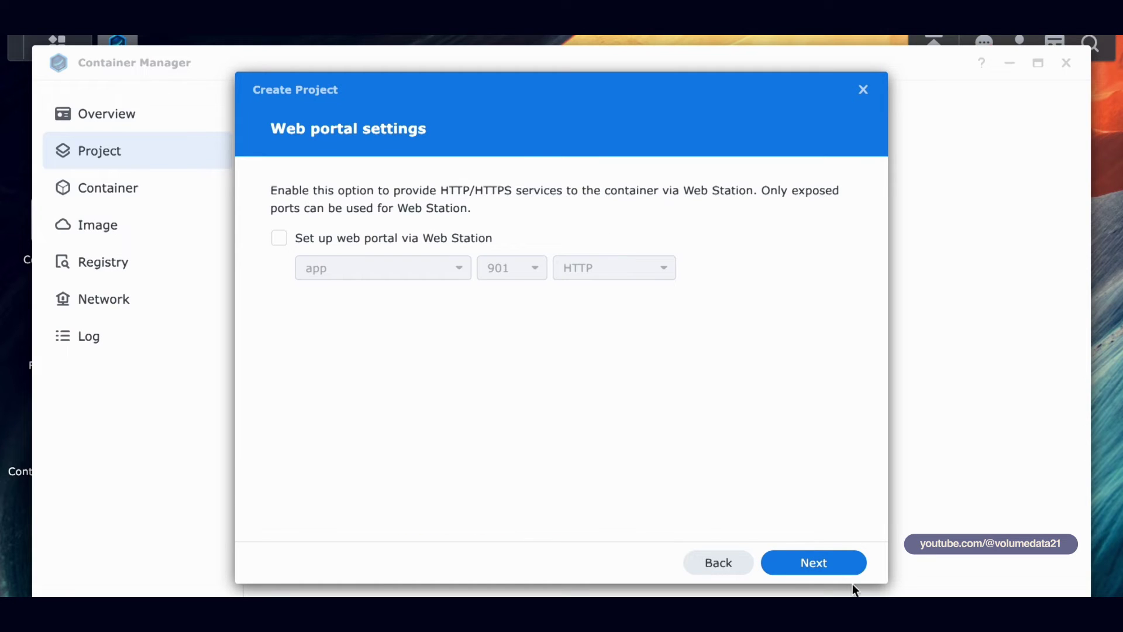
{"action": "left_click", "coordinate": [842, 568]}
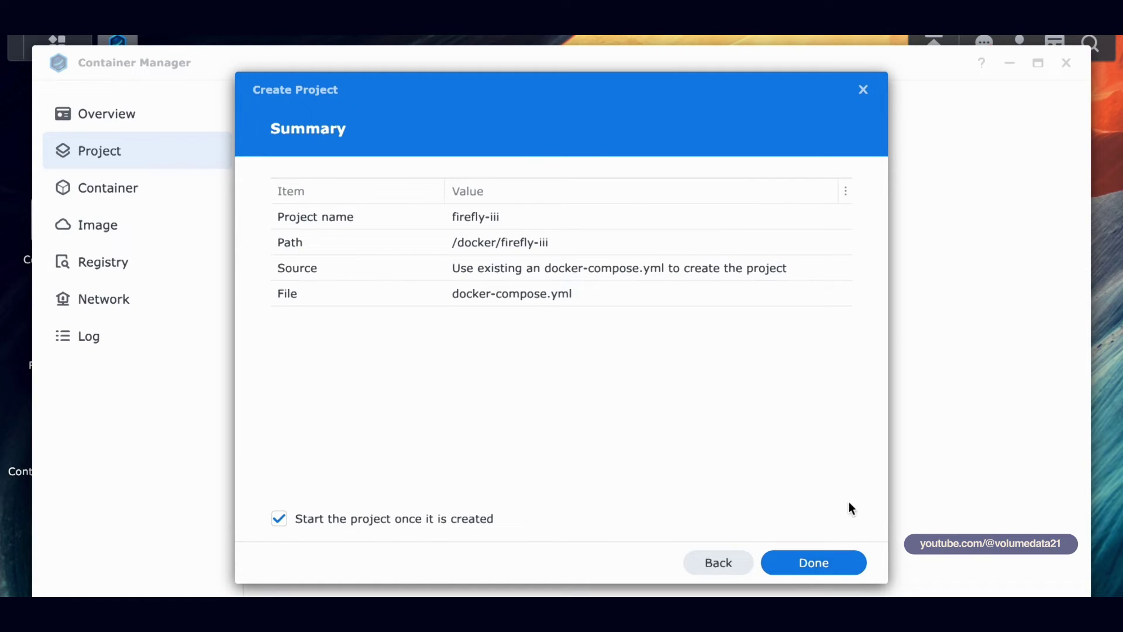
{"action": "left_click", "coordinate": [831, 565]}
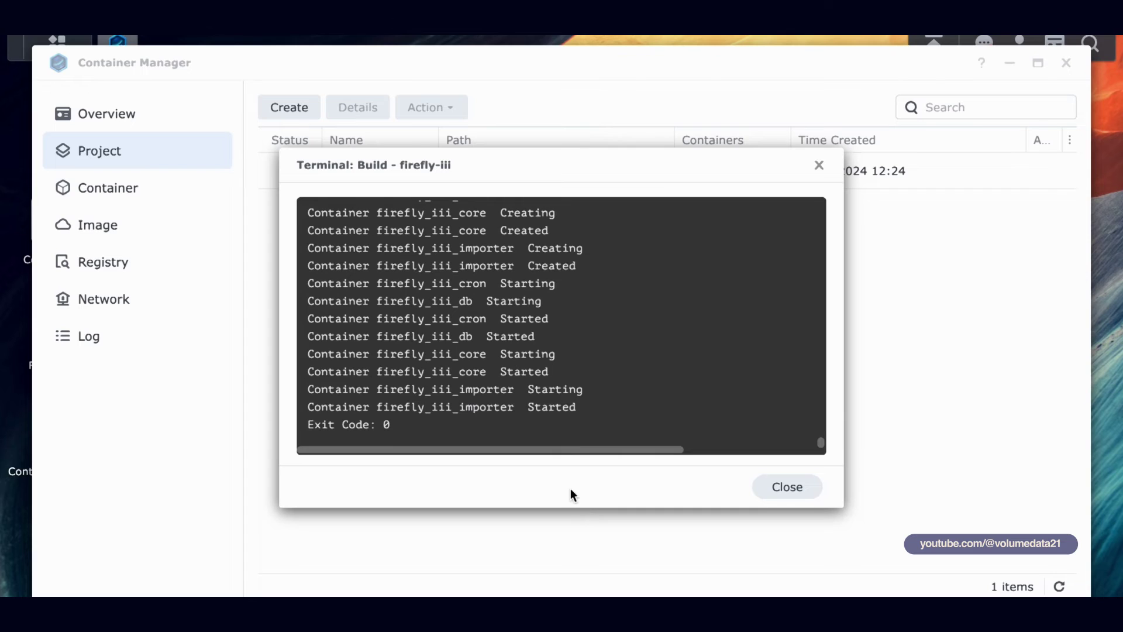
Step: Close the build log once it reports Exit Code 0
{"action": "left_click", "coordinate": [801, 487]}
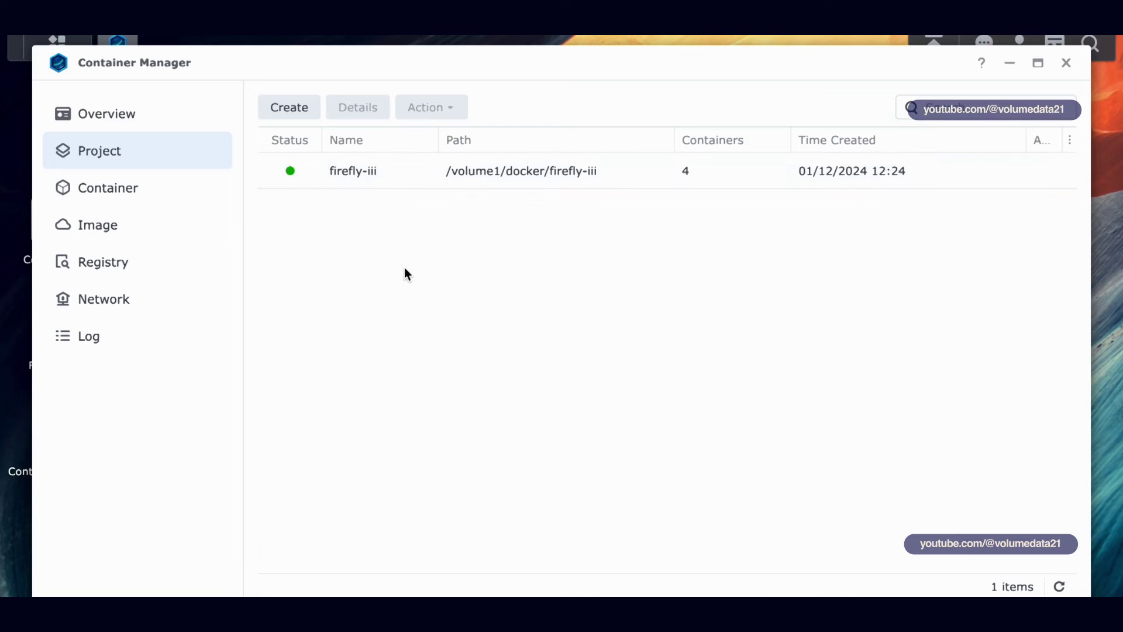
Step: Inspect firefly-iii's YAML configuration for ports 901 and 902, then view the container list
{"action": "double_click", "coordinate": [397, 180]}
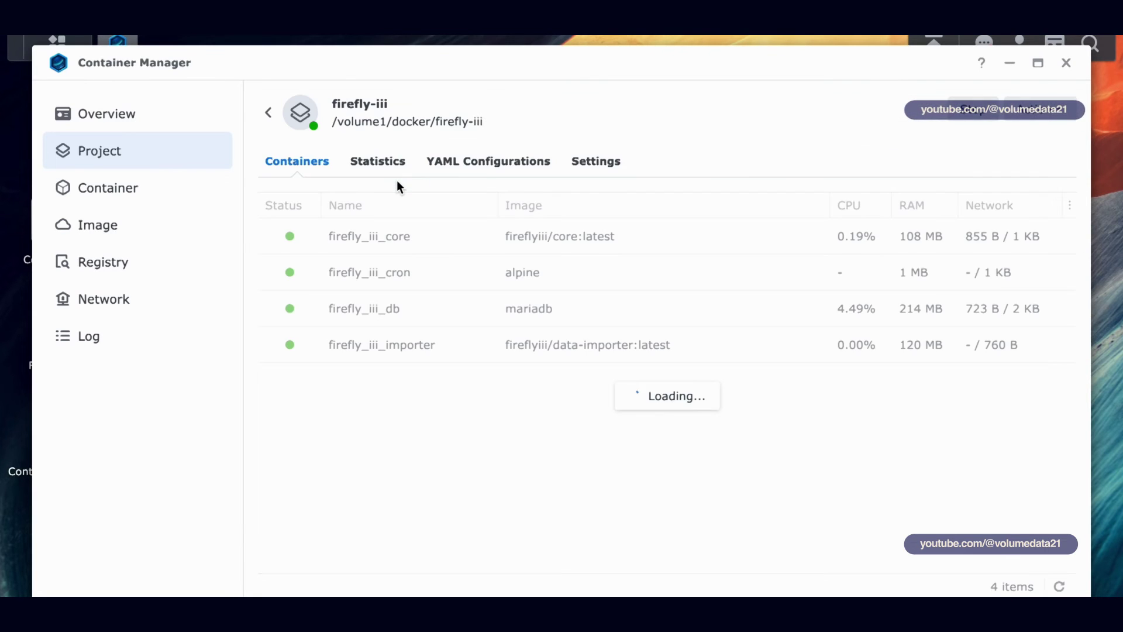
{"action": "left_click", "coordinate": [482, 169]}
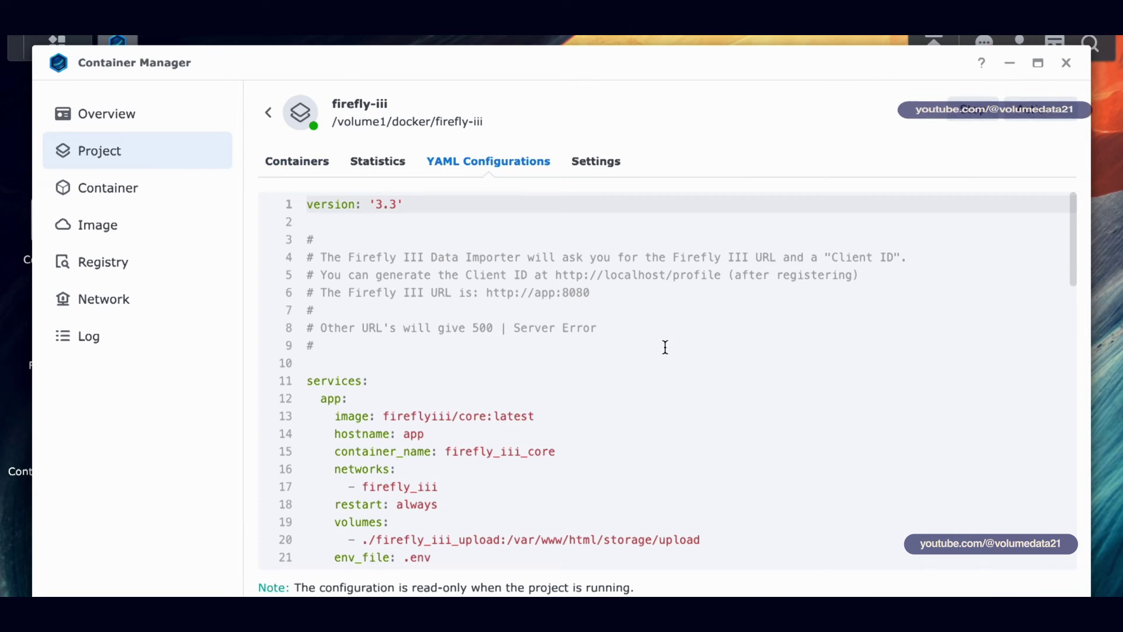
{"action": "scroll", "coordinate": [665, 347], "scroll_direction": "down", "scroll_amount": 5}
{"action": "scroll", "coordinate": [556, 348], "scroll_direction": "down", "scroll_amount": 4}
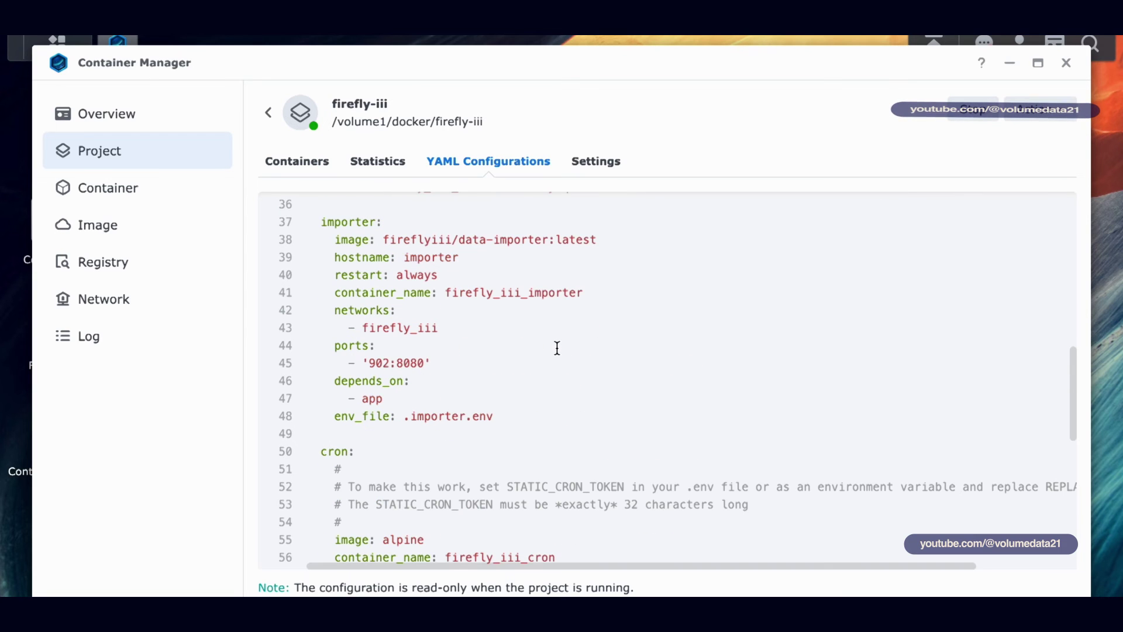
{"action": "left_click_drag", "start_coordinate": [366, 355], "coordinate": [391, 364]}
{"action": "scroll", "coordinate": [630, 348], "scroll_direction": "up", "scroll_amount": 2}
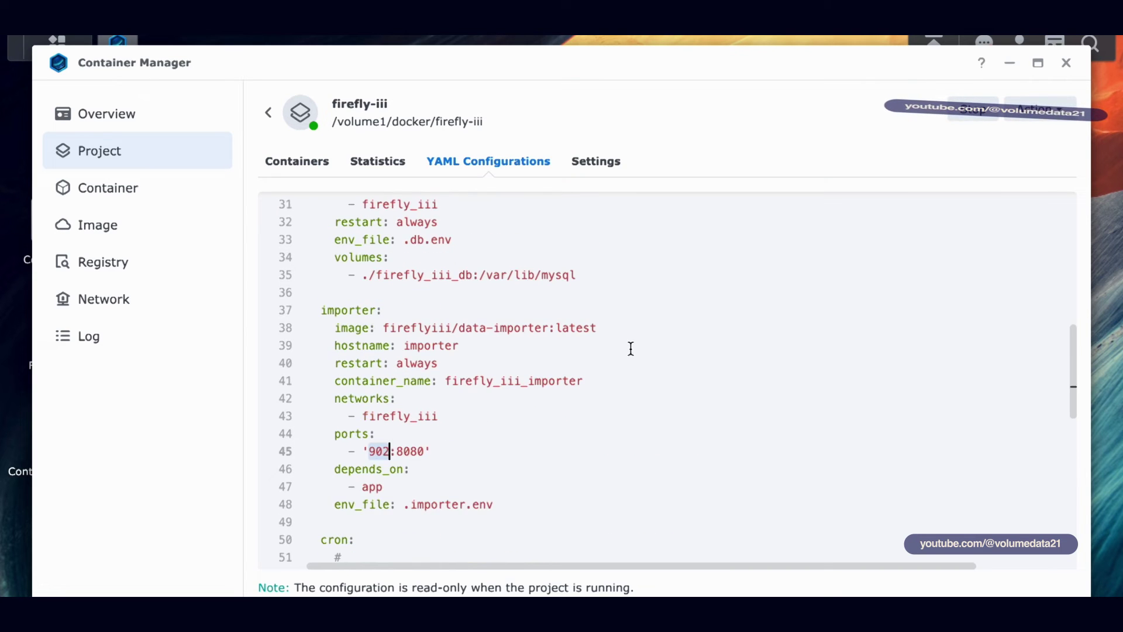
{"action": "scroll", "coordinate": [630, 348], "scroll_direction": "up", "scroll_amount": 5}
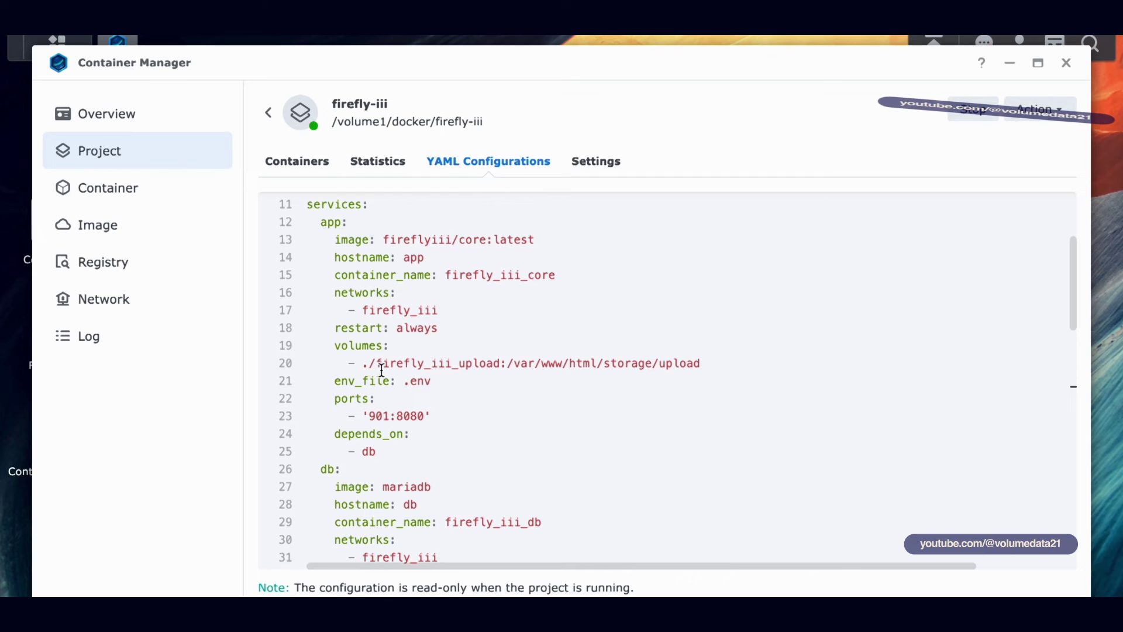
{"action": "double_click", "coordinate": [379, 415]}
{"action": "left_click", "coordinate": [793, 288]}
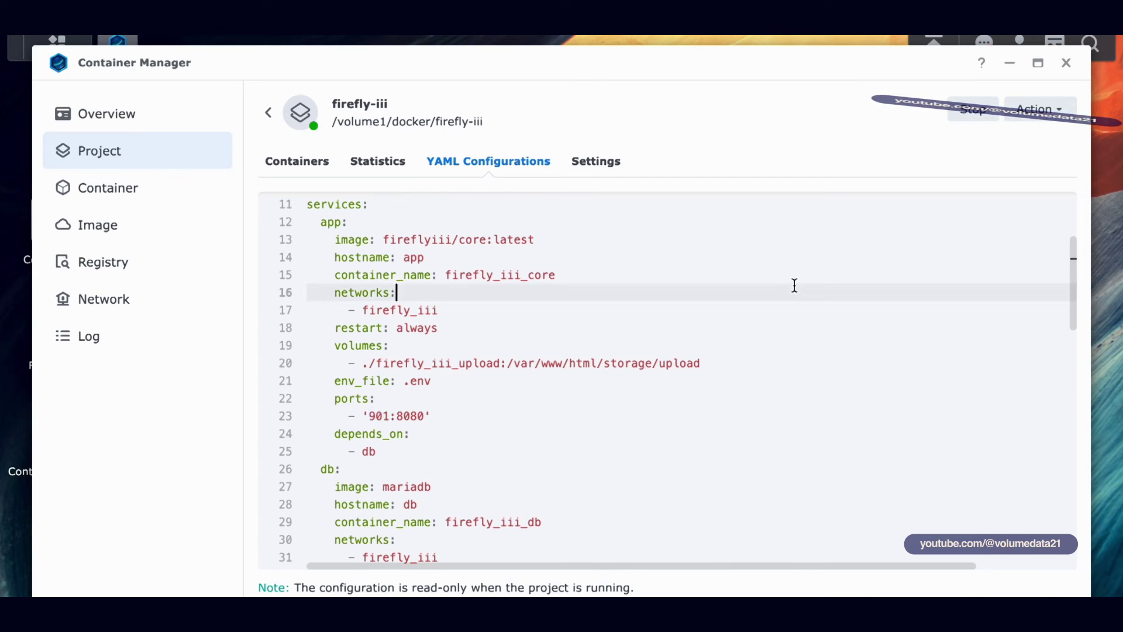
{"action": "left_click", "coordinate": [159, 199]}
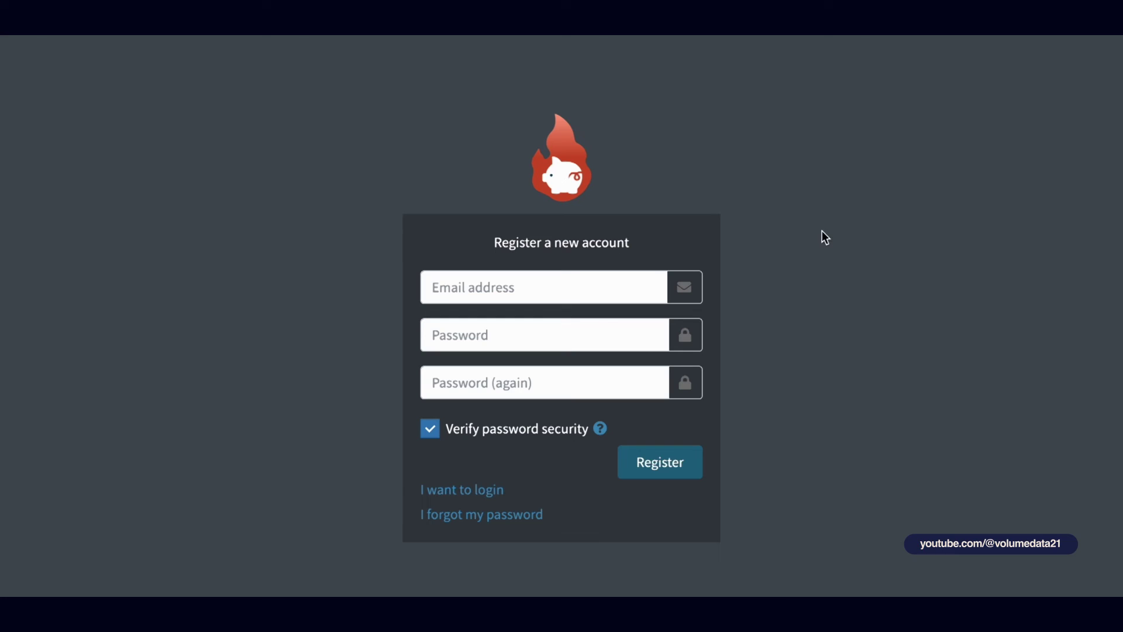
Step: Fill in the registration e-mail address with the user's own address
{"action": "left_click", "coordinate": [621, 283]}
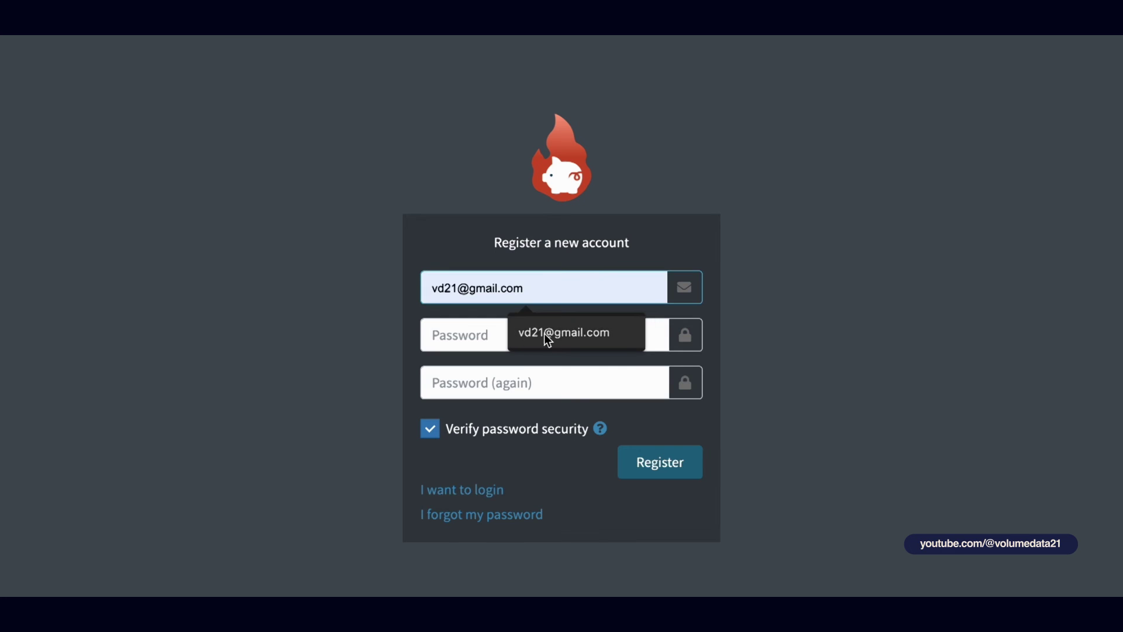
{"action": "left_click", "coordinate": [563, 337]}
{"action": "left_click_drag", "start_coordinate": [461, 287], "coordinate": [421, 274]}
{"action": "type", "text": "volumedata21"}
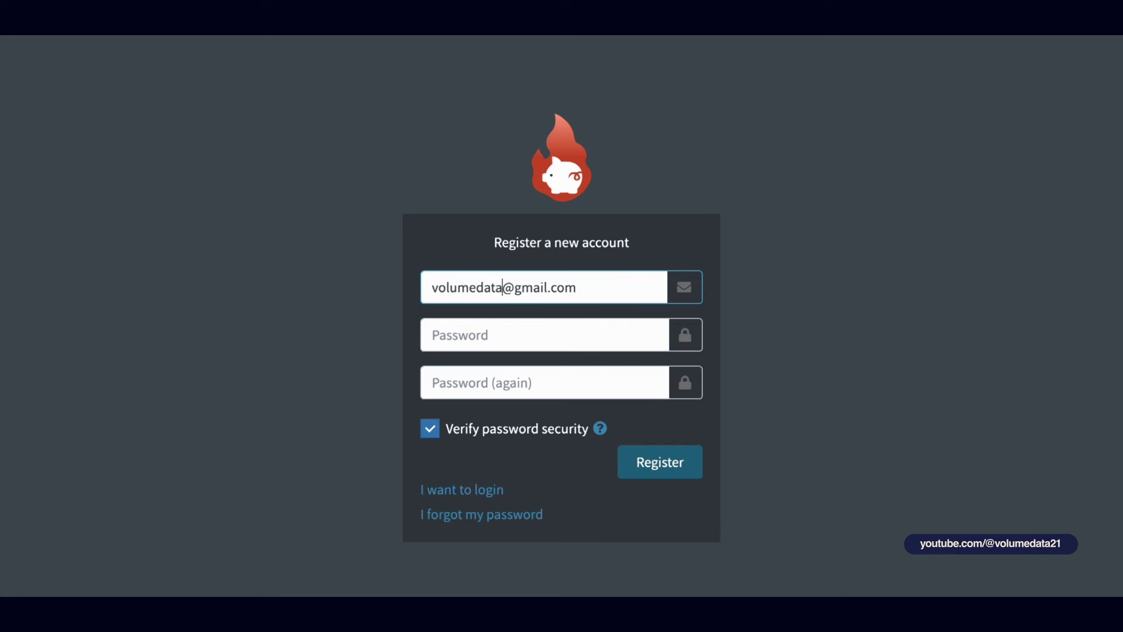
Step: Enter a short password in both password fields and submit the registration
{"action": "left_click", "coordinate": [433, 334]}
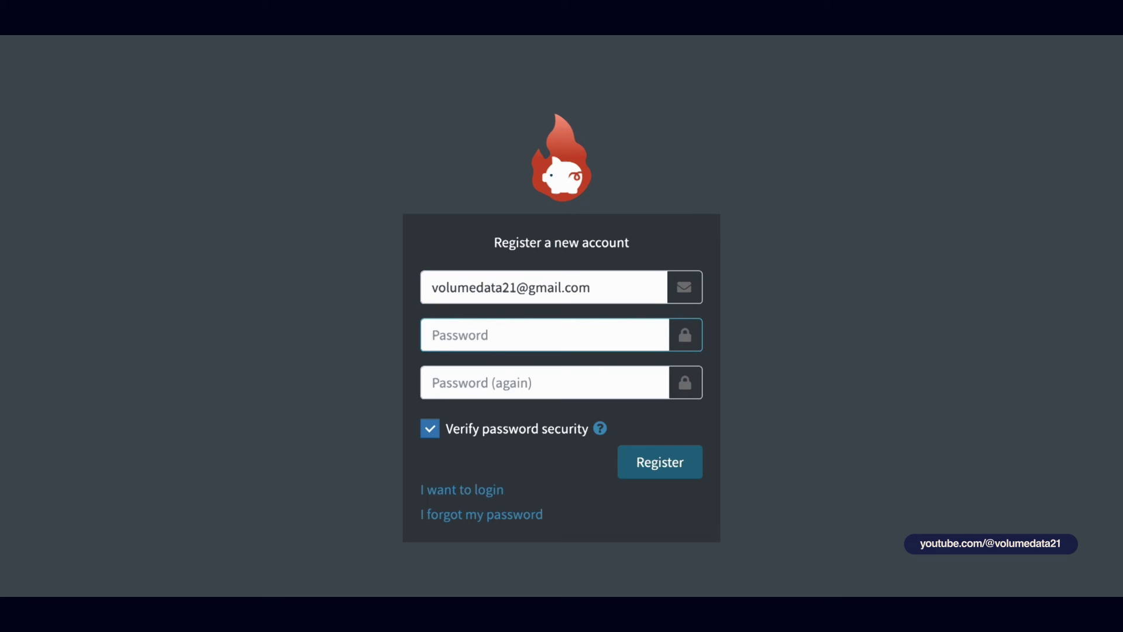
{"action": "type", "text": "•••••••"}
{"action": "key", "text": "ctrl+a"}
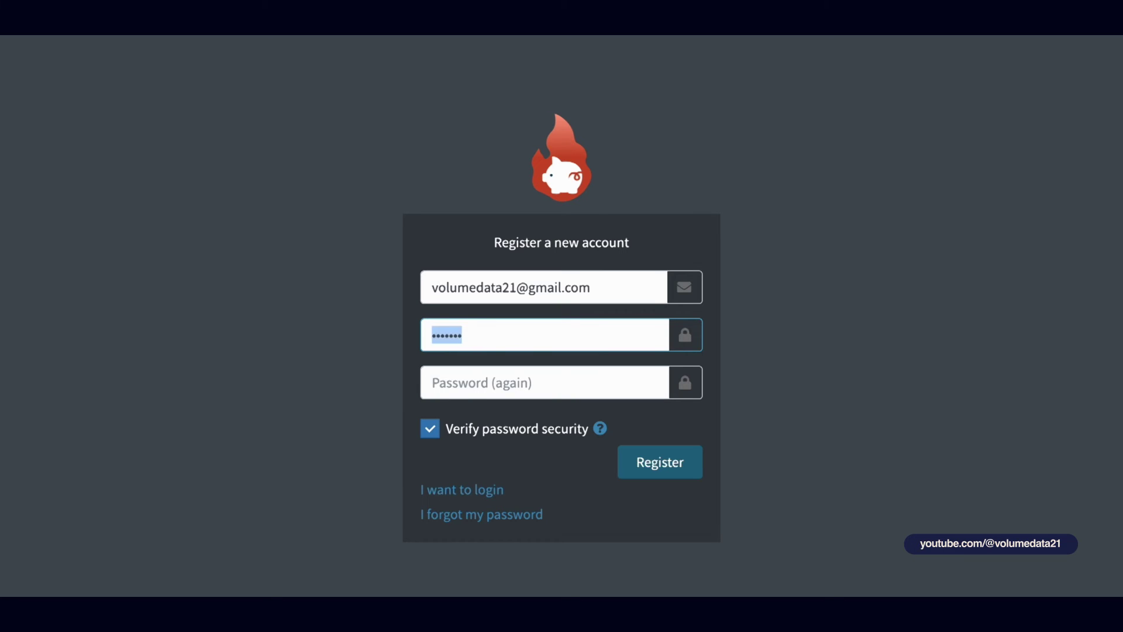
{"action": "type", "text": "••••"}
{"action": "key", "text": "Tab"}
{"action": "type", "text": "••••"}
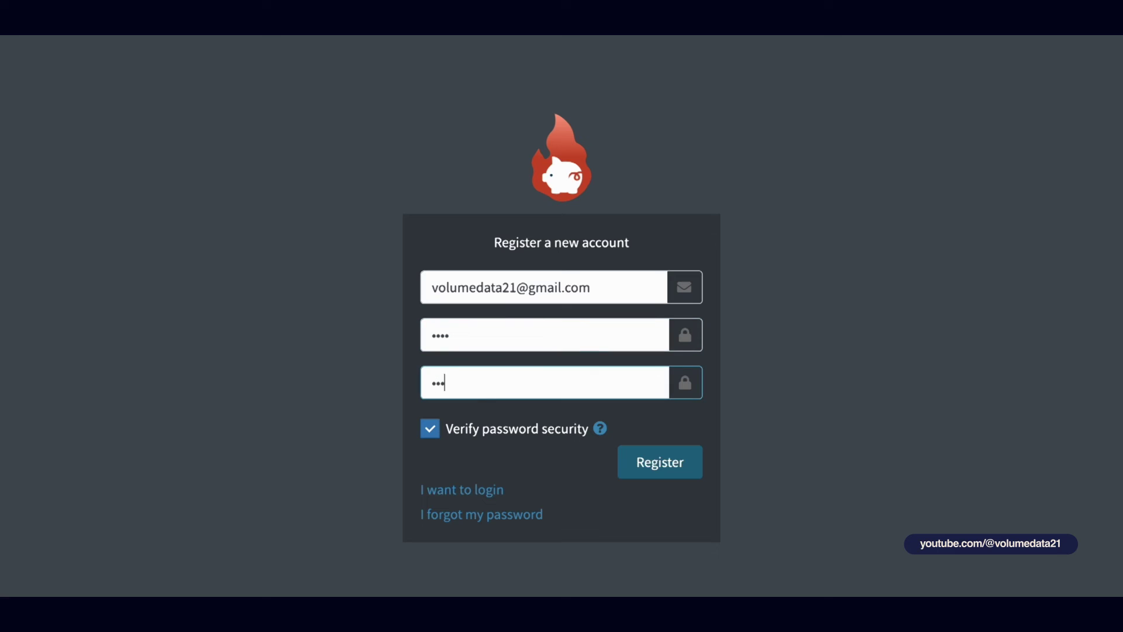
{"action": "left_click", "coordinate": [672, 462]}
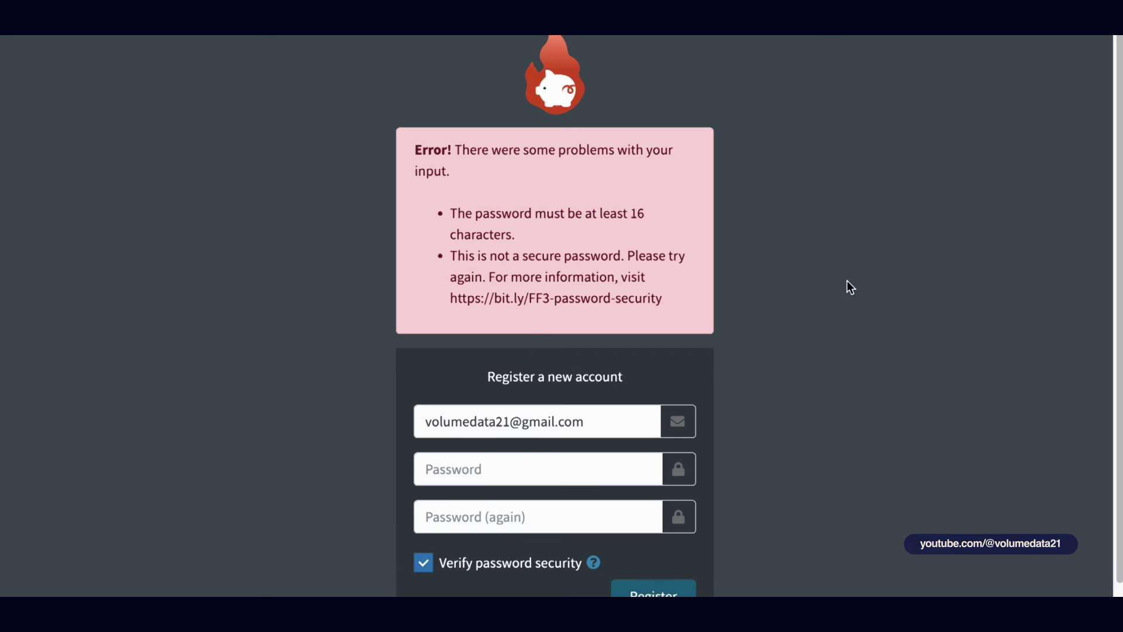
Step: Generate and copy a long random password, then resubmit the registration
{"action": "scroll", "coordinate": [789, 351], "scroll_direction": "down", "scroll_amount": 1}
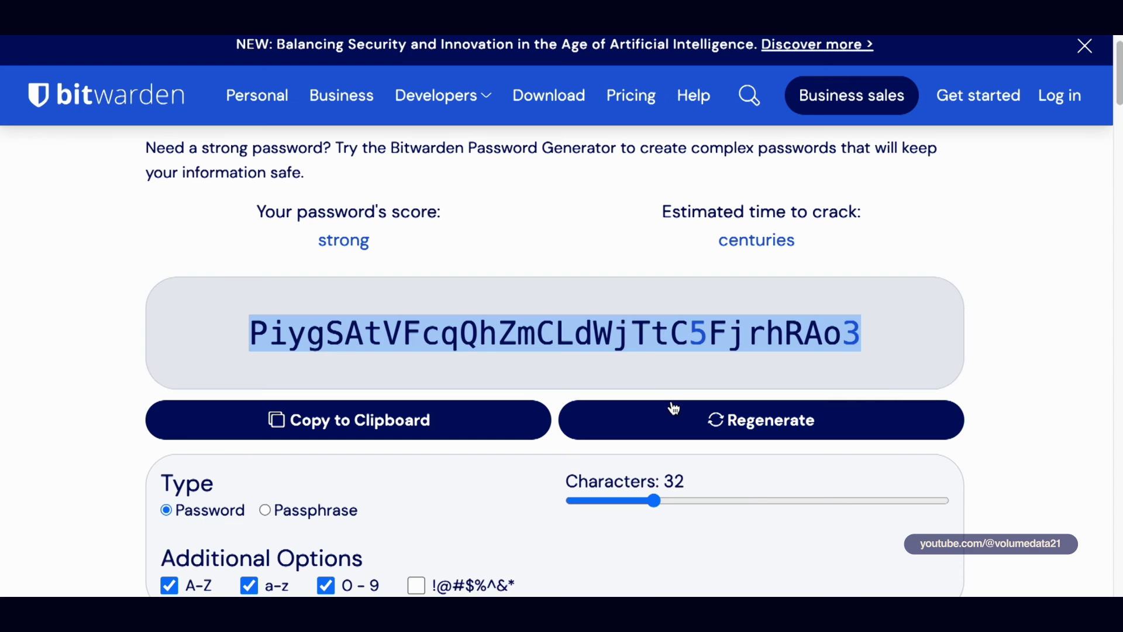
{"action": "left_click", "coordinate": [675, 412]}
{"action": "left_click", "coordinate": [679, 416]}
{"action": "left_click", "coordinate": [473, 416]}
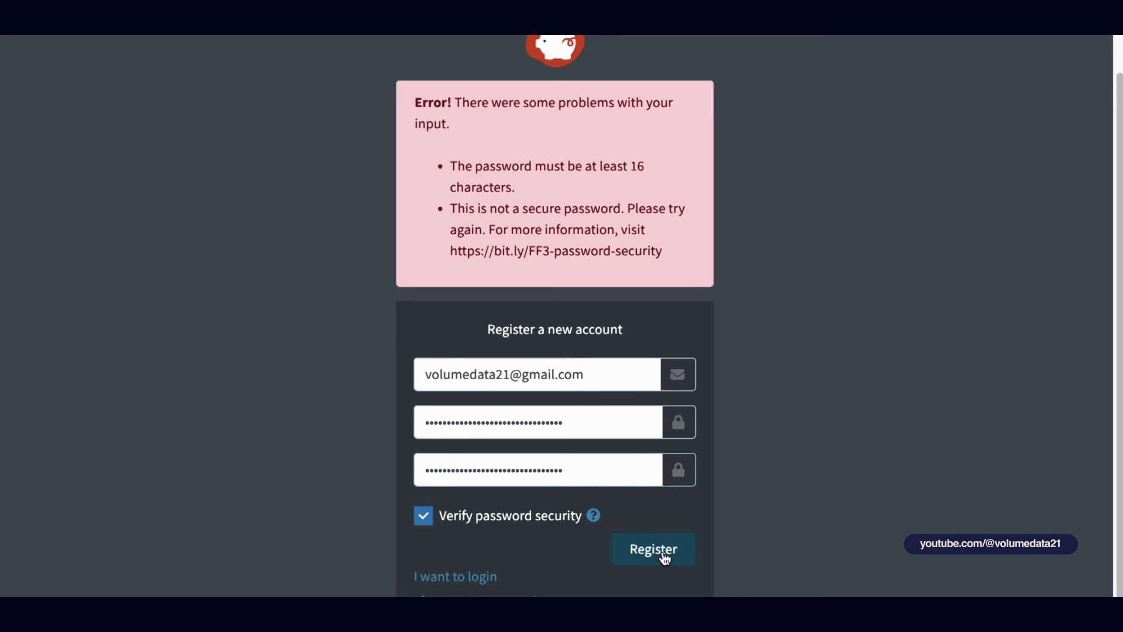
{"action": "left_click", "coordinate": [665, 559]}
{"action": "scroll", "coordinate": [326, 246], "scroll_direction": "down", "scroll_amount": 3}
Step: Read the data importer's Docker install guide, expand General, then go to Reference guides
{"action": "scroll", "coordinate": [330, 248], "scroll_direction": "up", "scroll_amount": 3}
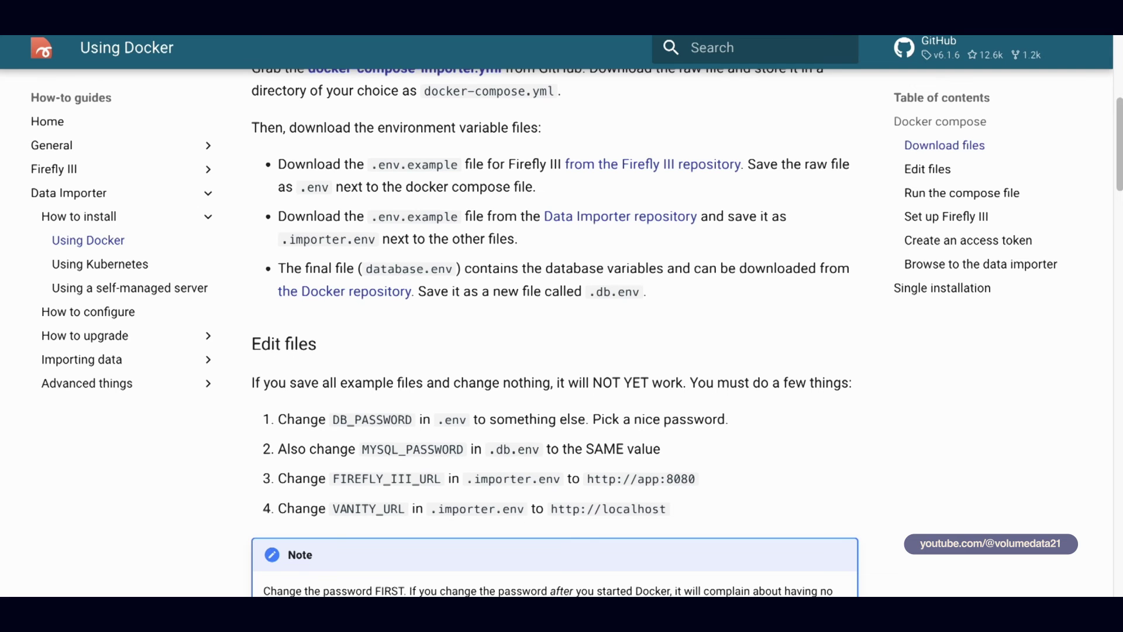
{"action": "scroll", "coordinate": [477, 316], "scroll_direction": "up", "scroll_amount": 6}
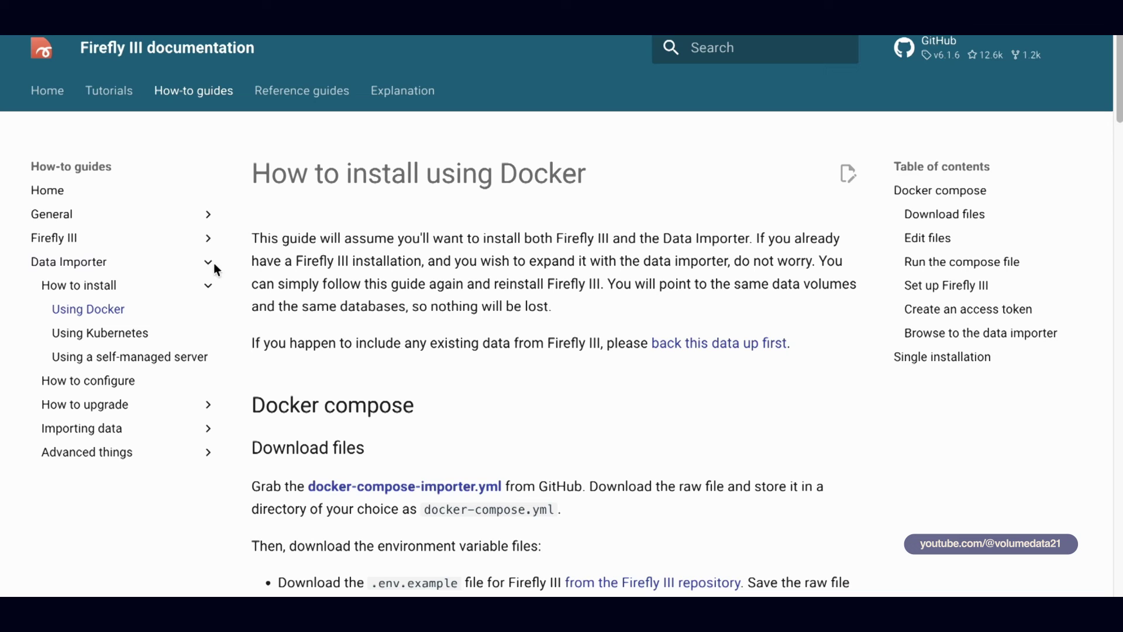
{"action": "left_click", "coordinate": [208, 221]}
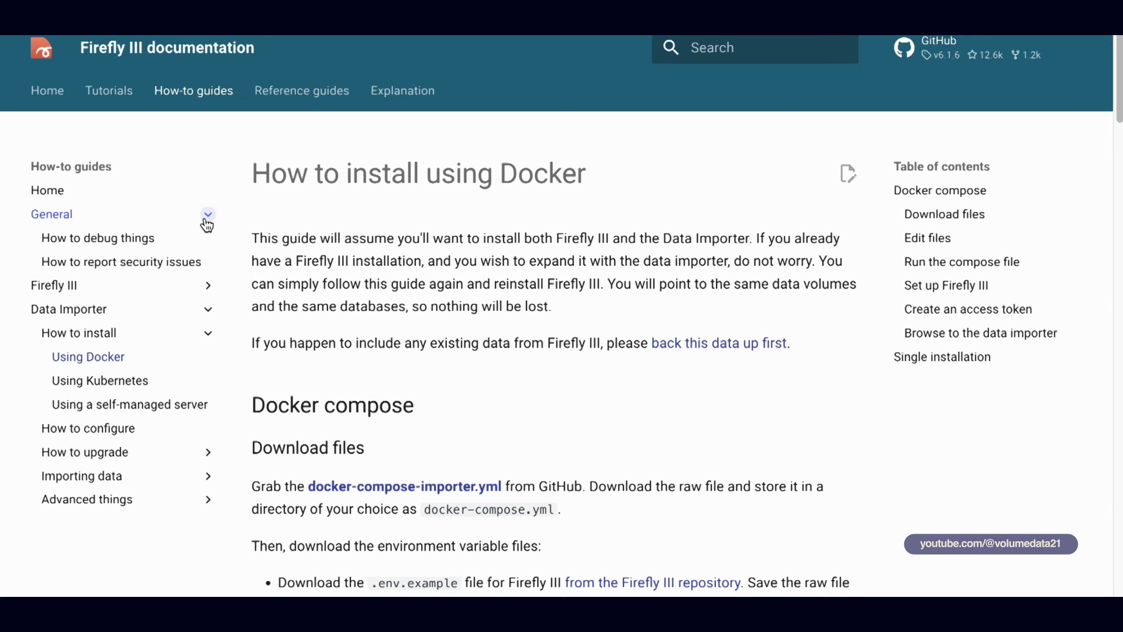
{"action": "left_click", "coordinate": [302, 91]}
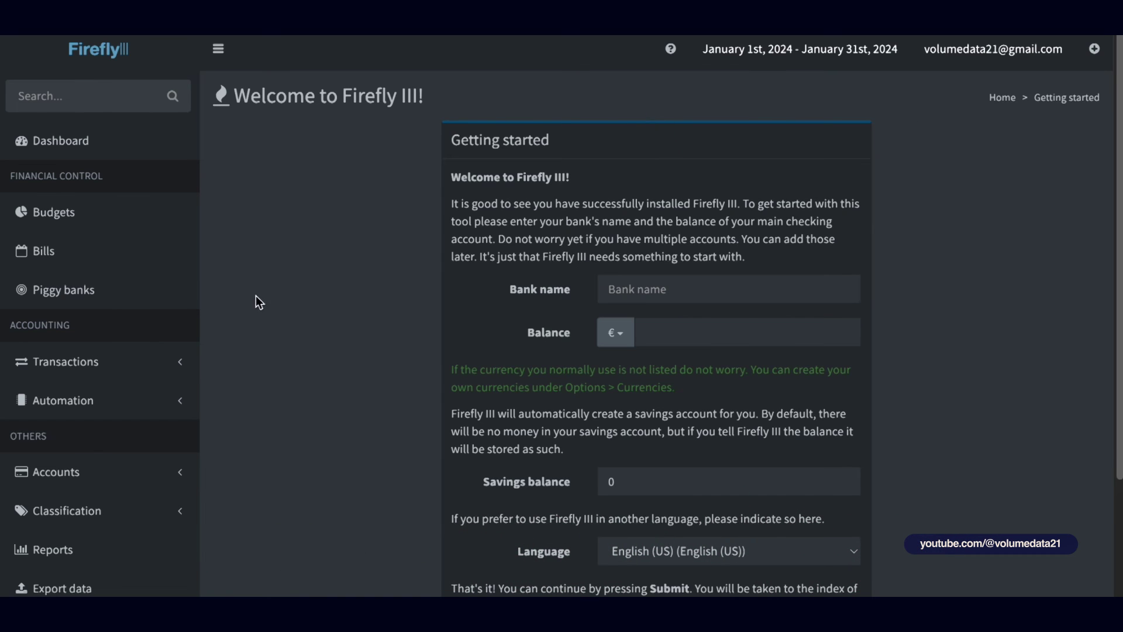
Step: Go to the profile's OAuth settings and start a new client
{"action": "scroll", "coordinate": [193, 334], "scroll_direction": "down", "scroll_amount": 3}
{"action": "left_click", "coordinate": [115, 447]}
{"action": "left_click", "coordinate": [73, 466]}
{"action": "left_click", "coordinate": [606, 144]}
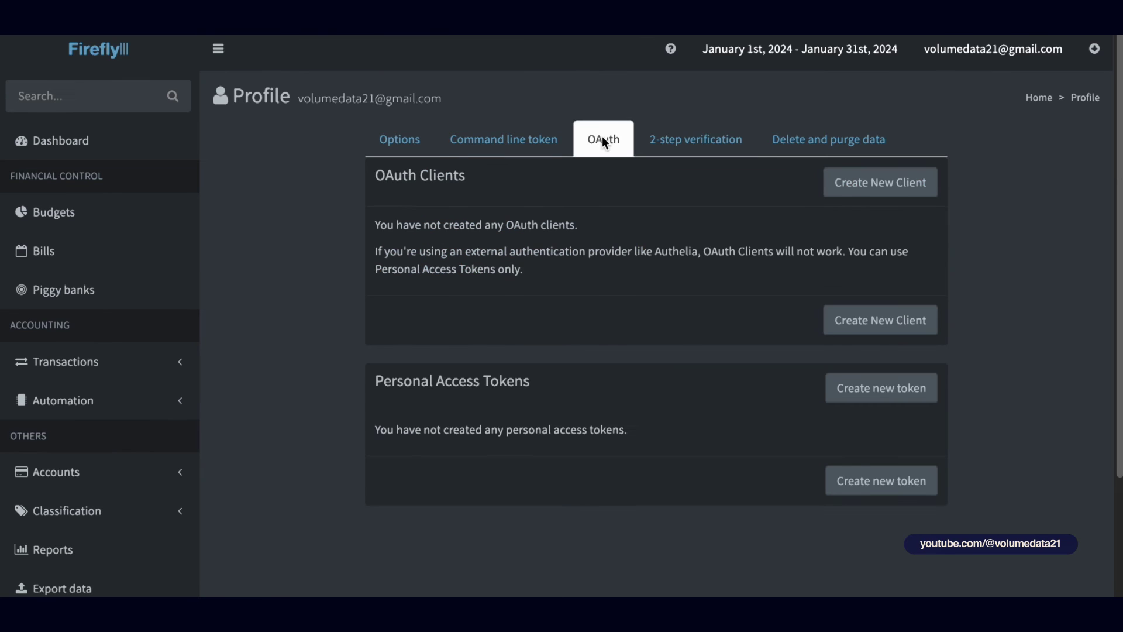
{"action": "left_click", "coordinate": [869, 186]}
Step: Create a non-confidential OAuth client 'importer' using the importer's callback URL
{"action": "left_click", "coordinate": [572, 145]}
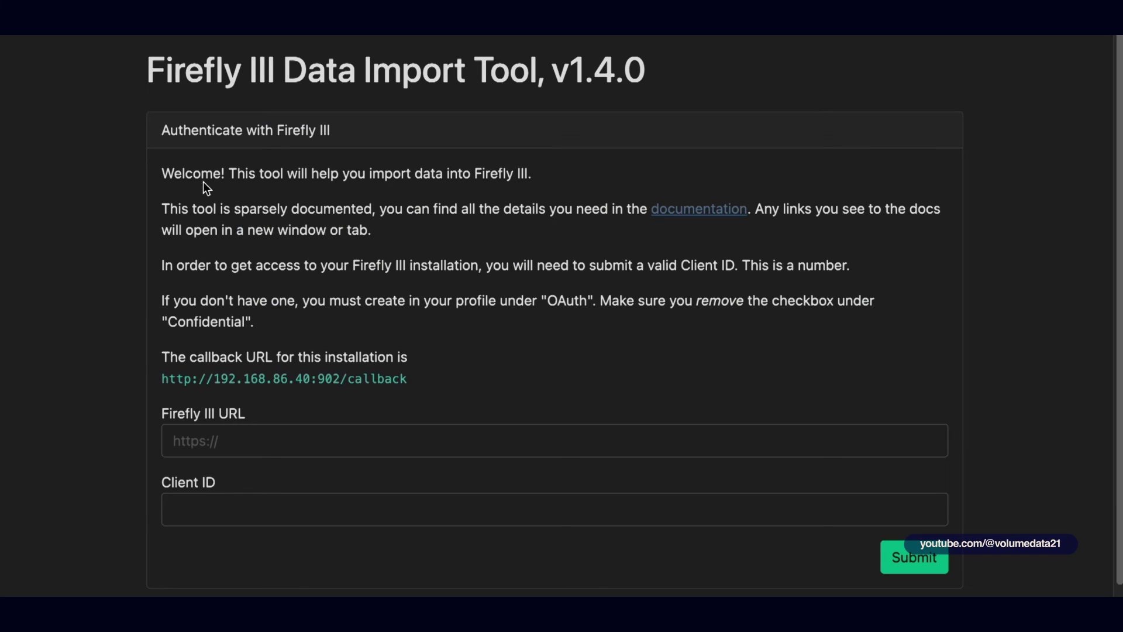
{"action": "left_click_drag", "start_coordinate": [164, 174], "coordinate": [416, 288]}
{"action": "left_click", "coordinate": [636, 296]}
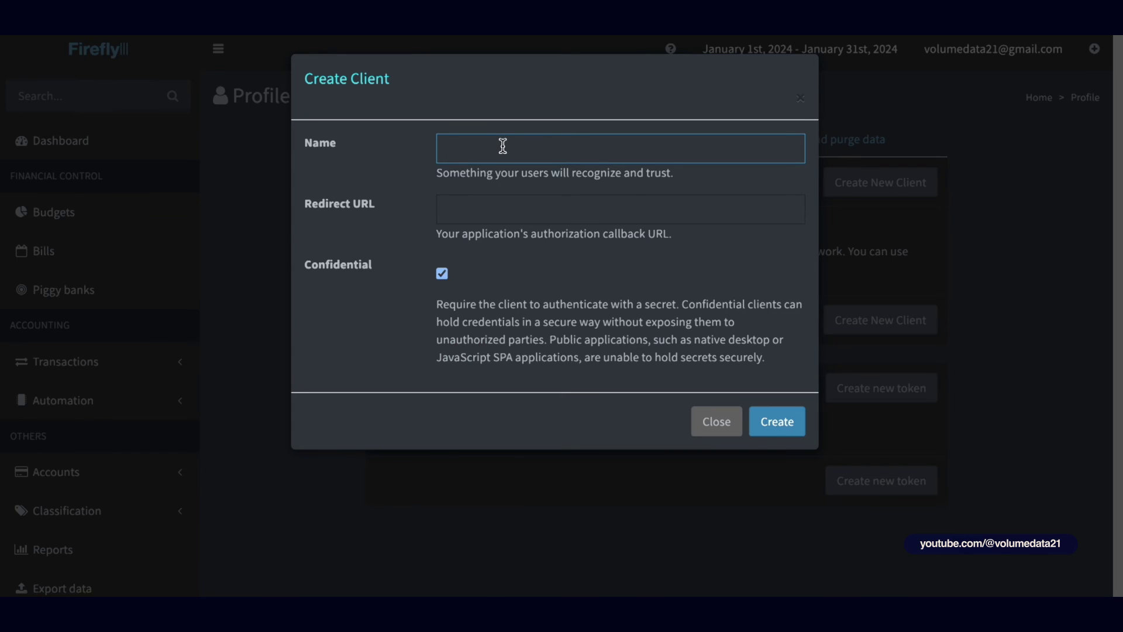
{"action": "type", "text": "importer"}
{"action": "key", "text": "Tab"}
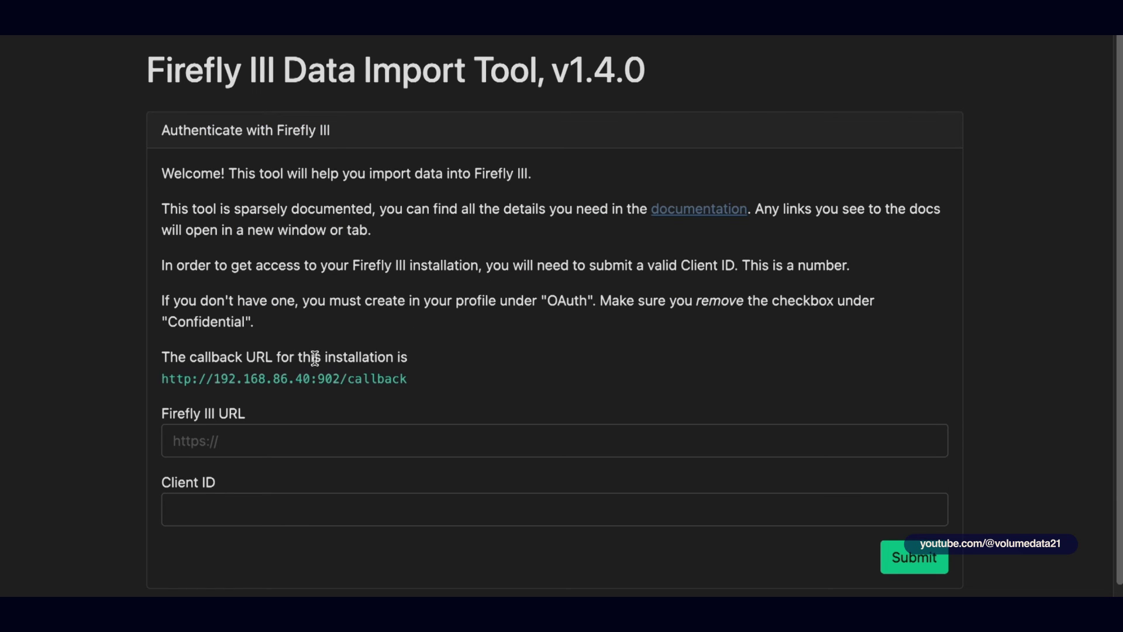
{"action": "left_click_drag", "start_coordinate": [420, 379], "coordinate": [162, 380]}
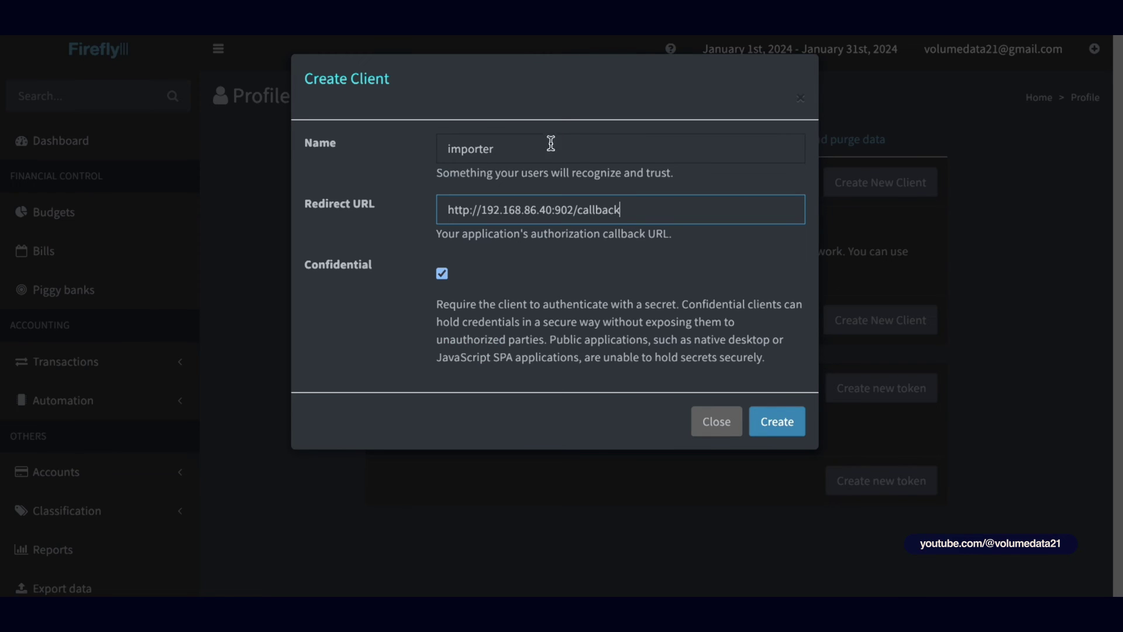
{"action": "left_click", "coordinate": [442, 273]}
{"action": "left_click", "coordinate": [785, 422]}
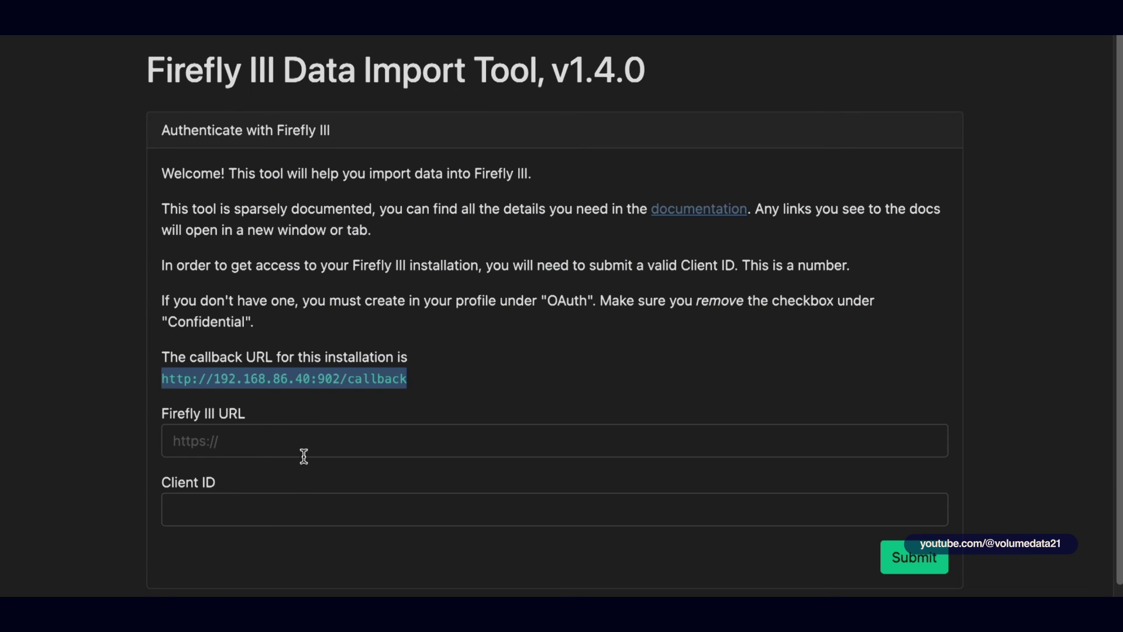
Step: Enter client ID 3 in the importer's Client ID field
{"action": "left_click", "coordinate": [296, 503]}
{"action": "type", "text": "3"}
{"action": "left_click", "coordinate": [459, 374]}
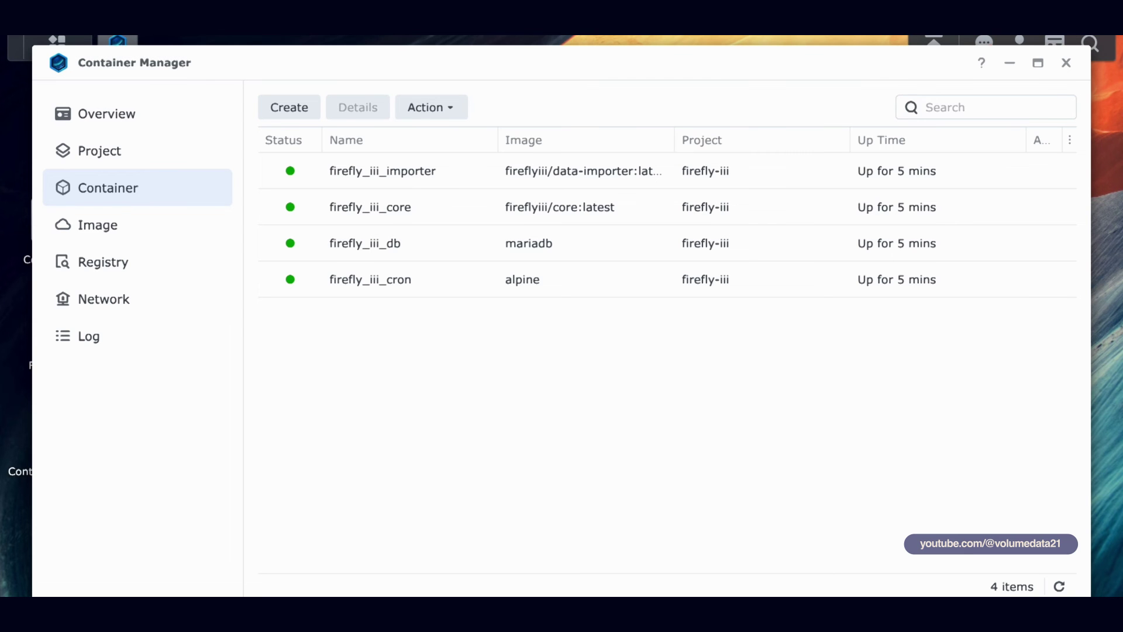
Step: Close Container Manager and show LAN 2's address 192.168.86.40 in System Health
{"action": "left_click", "coordinate": [1073, 62]}
{"action": "left_click", "coordinate": [1054, 53]}
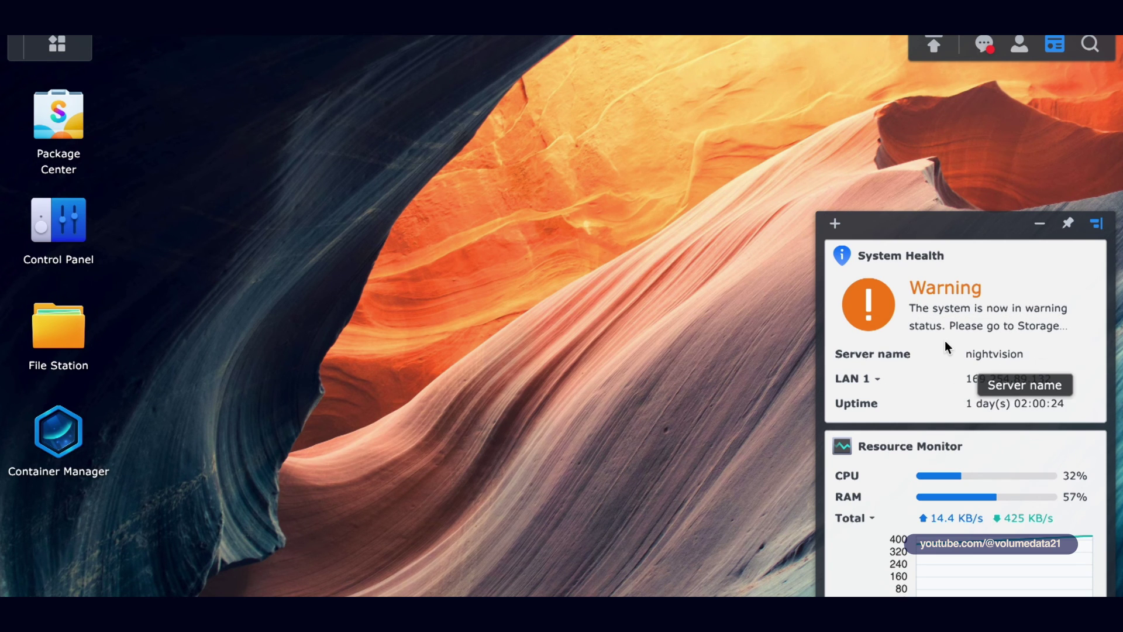
{"action": "left_click", "coordinate": [874, 382]}
{"action": "left_click", "coordinate": [881, 435]}
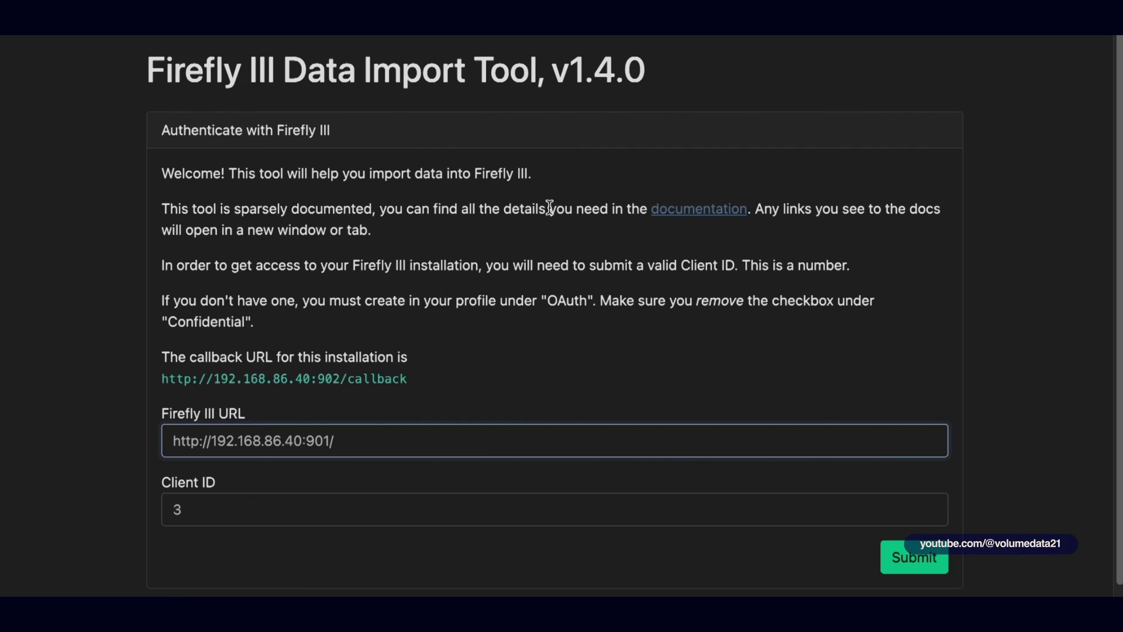
{"action": "left_click", "coordinate": [775, 385]}
{"action": "scroll", "coordinate": [1024, 408], "scroll_direction": "down", "scroll_amount": 1}
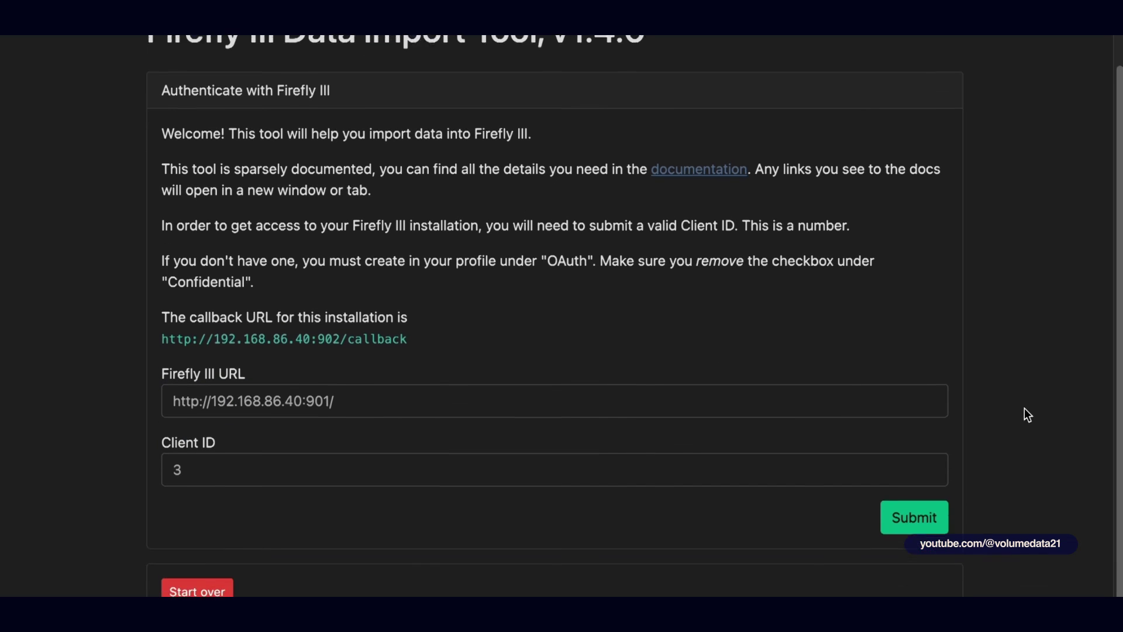
Step: Authorize the data importer for Firefly III with client ID 3, then view the Dashboard and Budgets pages
{"action": "left_click", "coordinate": [912, 525]}
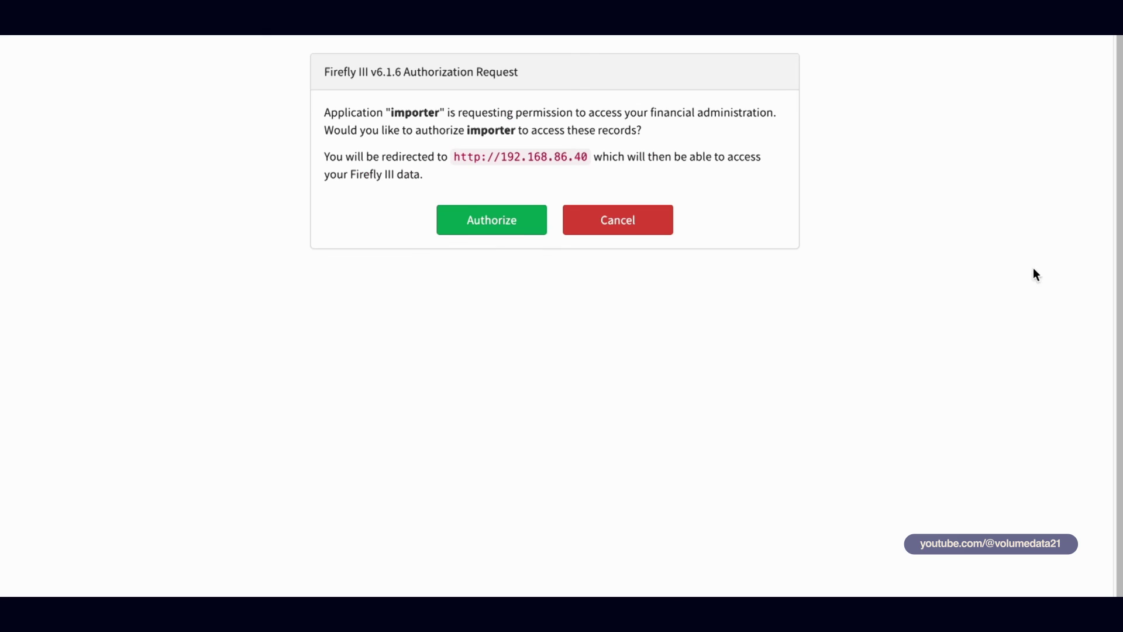
{"action": "left_click", "coordinate": [500, 228]}
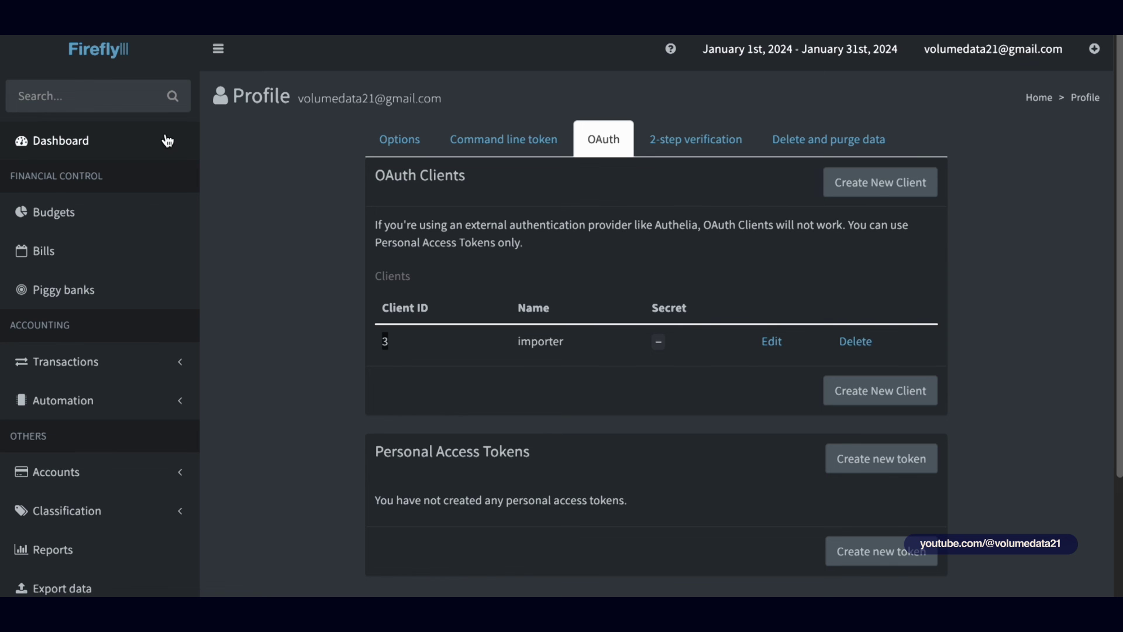
{"action": "left_click", "coordinate": [168, 140]}
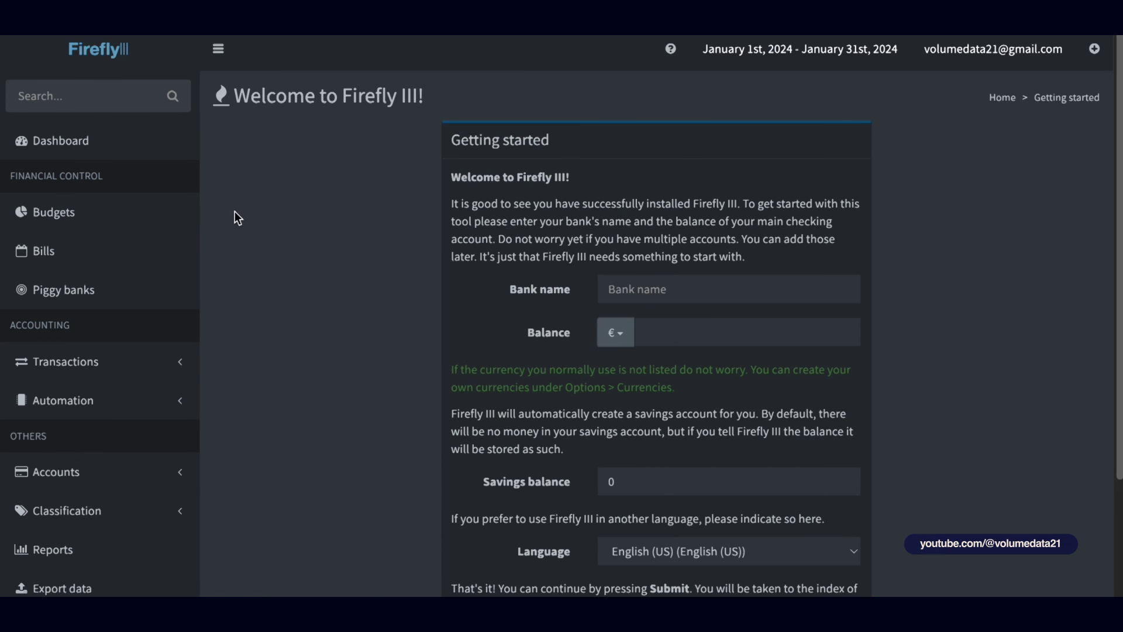
{"action": "left_click", "coordinate": [162, 221]}
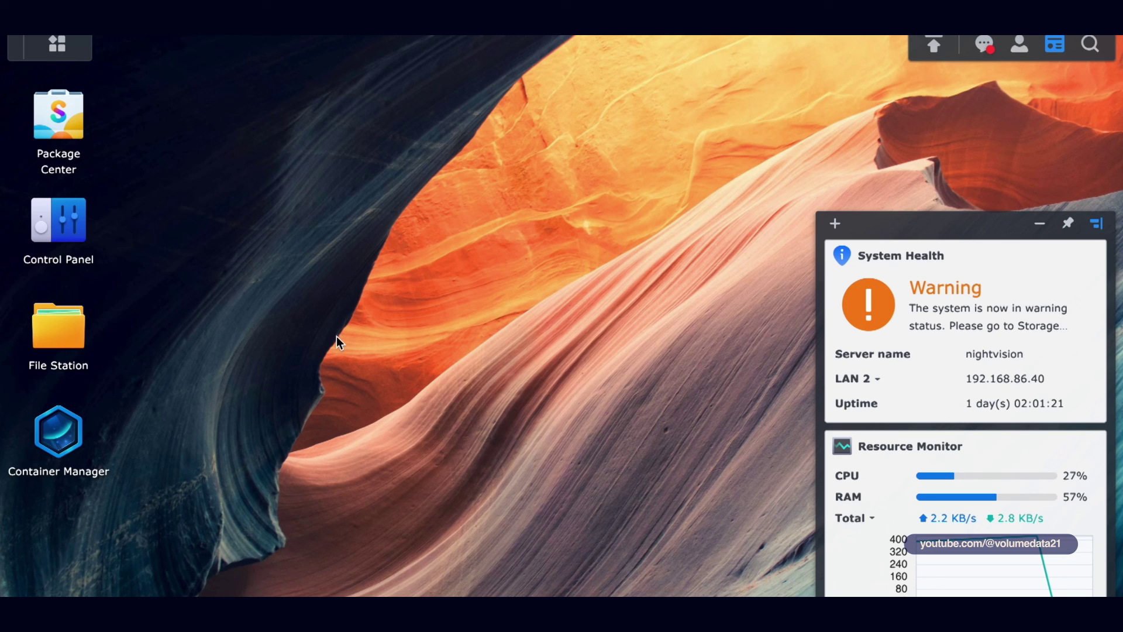
Step: Stop the firefly-iii project in Container Manager's Project list, then launch File Station
{"action": "left_click", "coordinate": [66, 437]}
{"action": "left_click", "coordinate": [200, 155]}
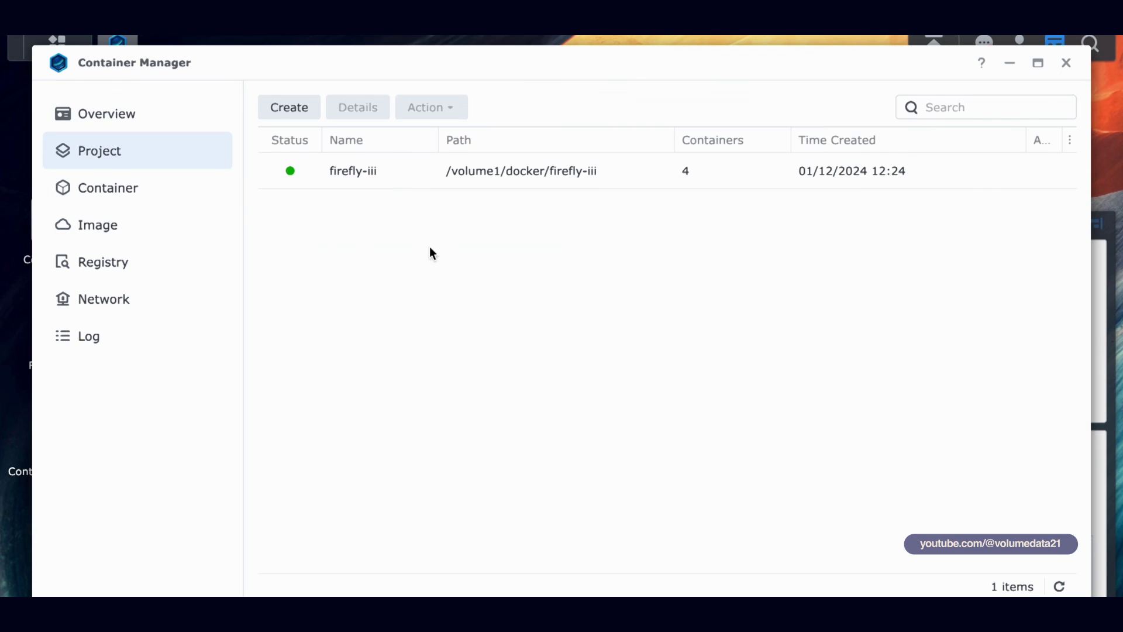
{"action": "right_click", "coordinate": [410, 175]}
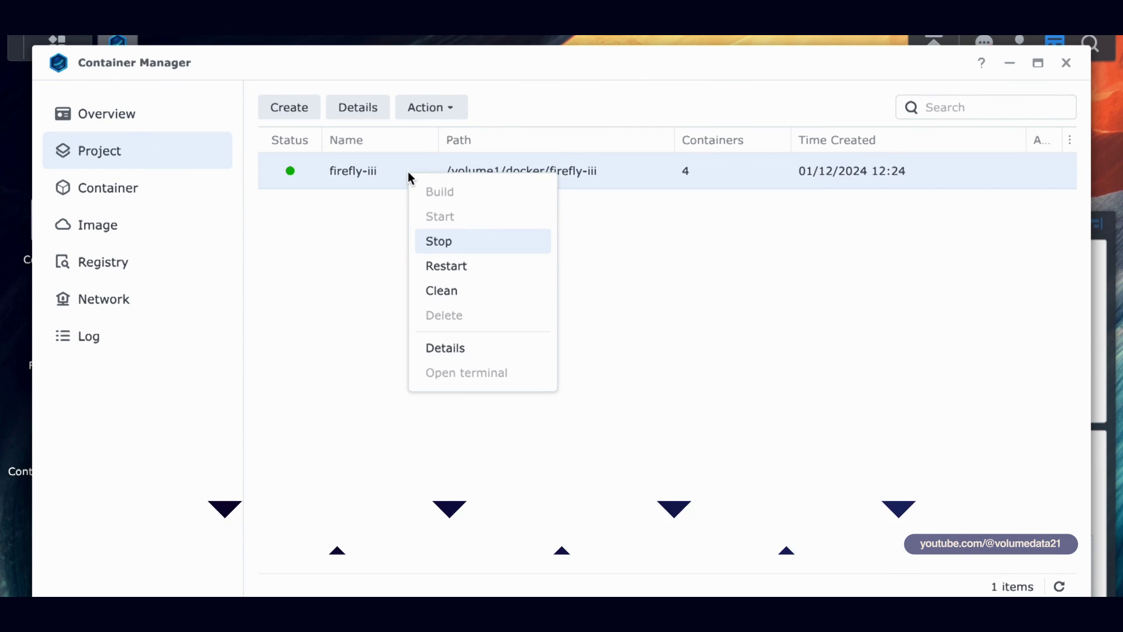
{"action": "left_click", "coordinate": [467, 242]}
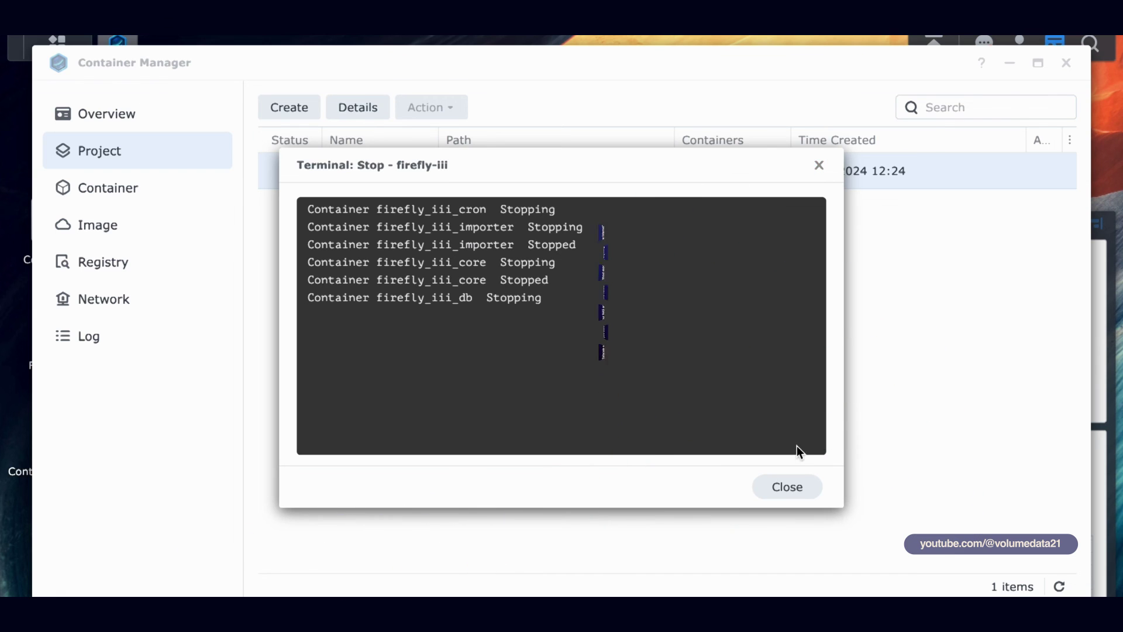
{"action": "left_click", "coordinate": [788, 487]}
{"action": "left_click_drag", "start_coordinate": [427, 66], "coordinate": [544, 62]}
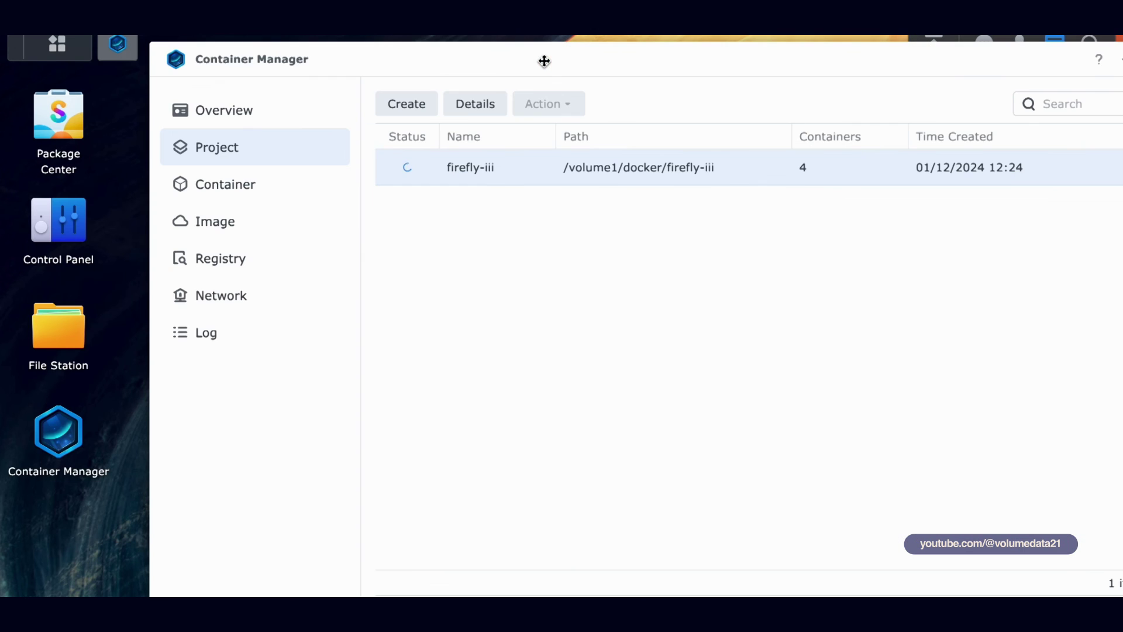
{"action": "left_click", "coordinate": [120, 308]}
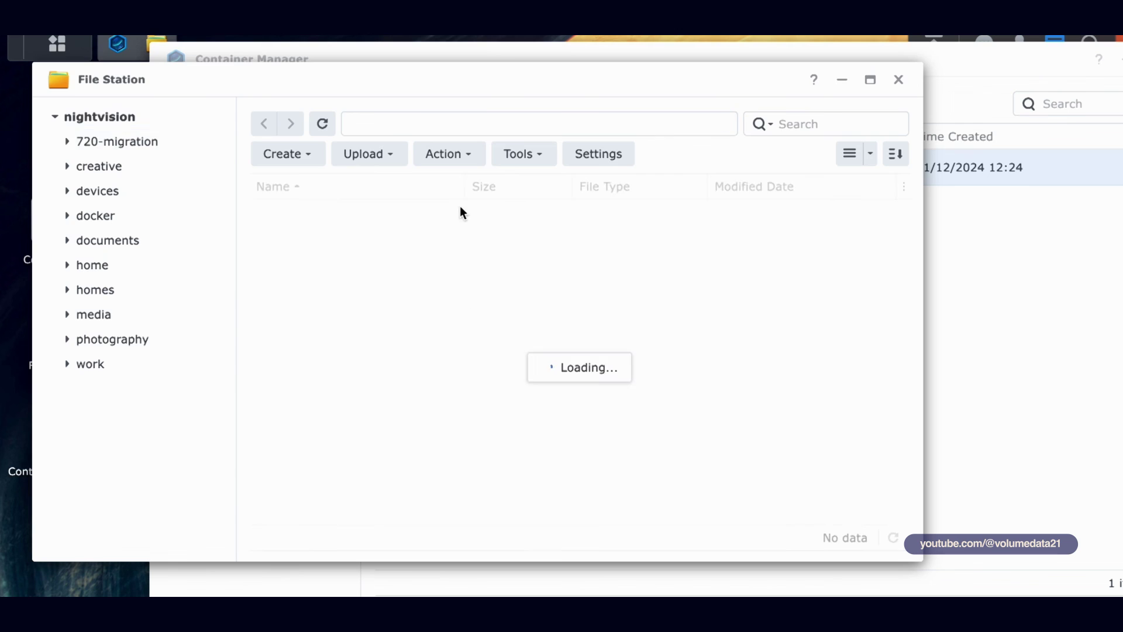
Step: Browse into docker > firefly-iii > firefly_iii_db and inspect the database files
{"action": "left_click", "coordinate": [138, 216]}
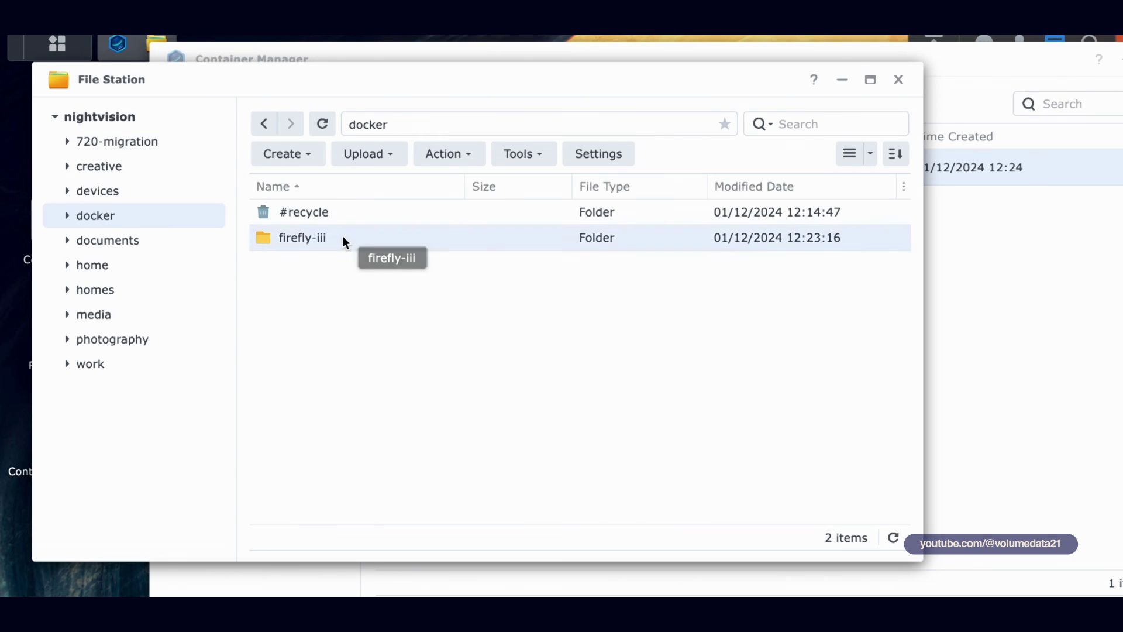
{"action": "double_click", "coordinate": [343, 236]}
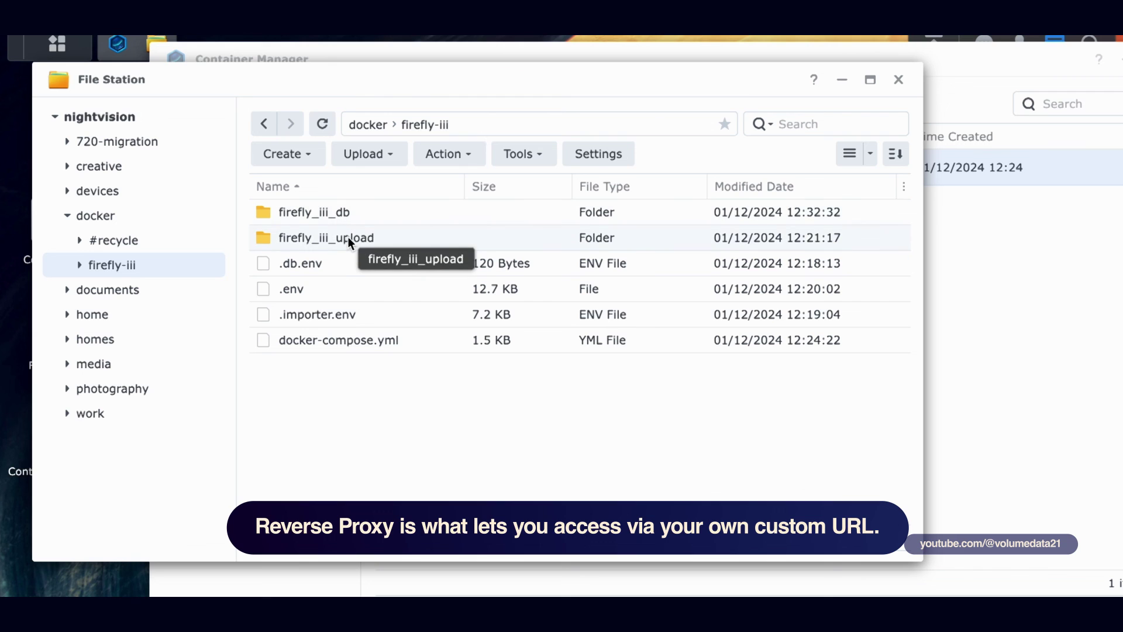
{"action": "double_click", "coordinate": [344, 212]}
{"action": "left_click", "coordinate": [359, 217]}
{"action": "scroll", "coordinate": [381, 386], "scroll_direction": "down", "scroll_amount": 2}
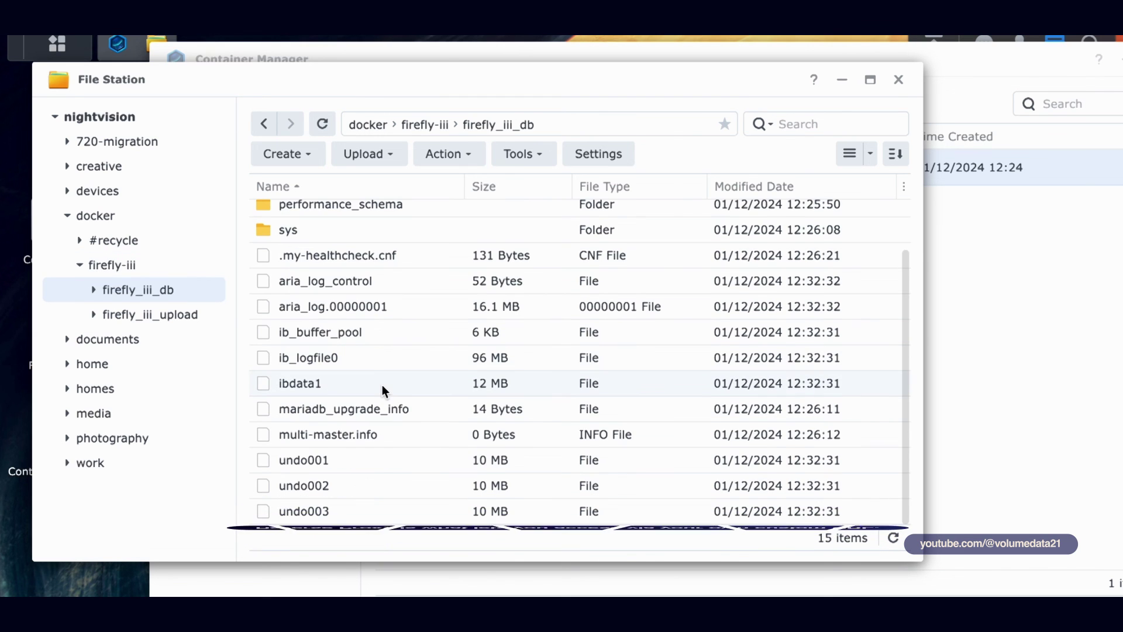
{"action": "scroll", "coordinate": [388, 343], "scroll_direction": "up", "scroll_amount": 2}
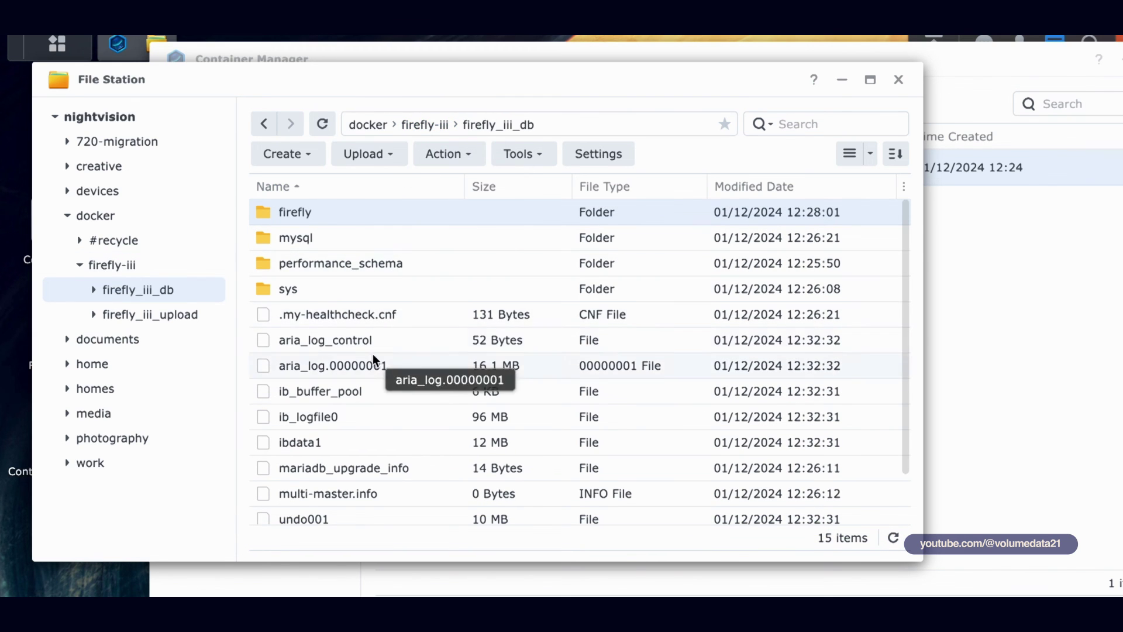
Step: Check the firefly_iii_upload folder, recheck firefly_iii_db, then close File Station
{"action": "left_click", "coordinate": [432, 132]}
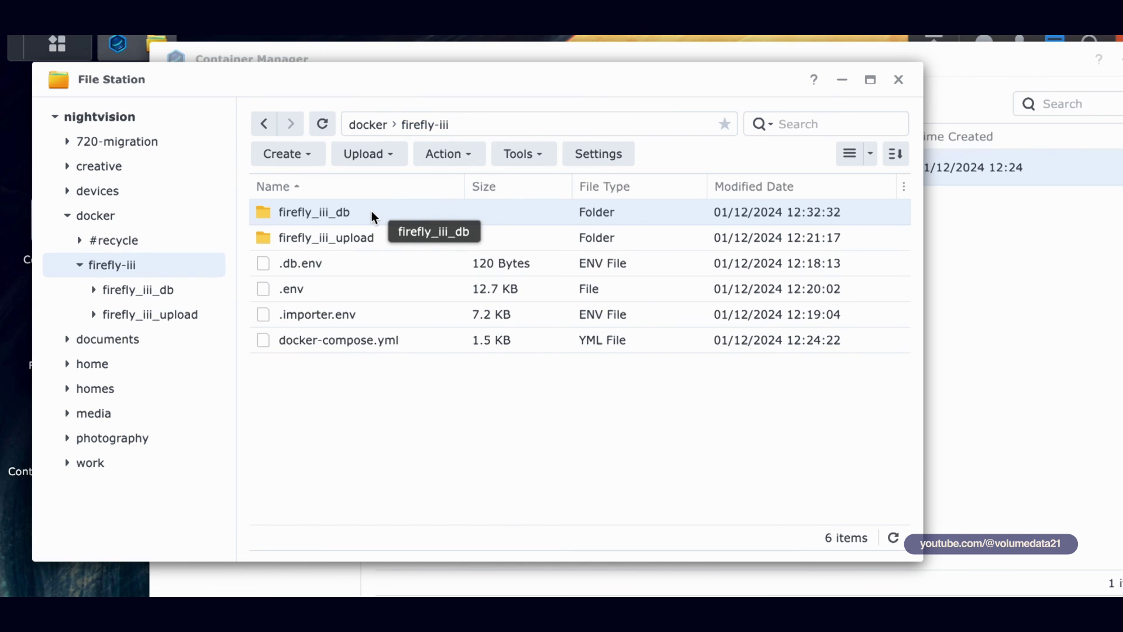
{"action": "double_click", "coordinate": [377, 237]}
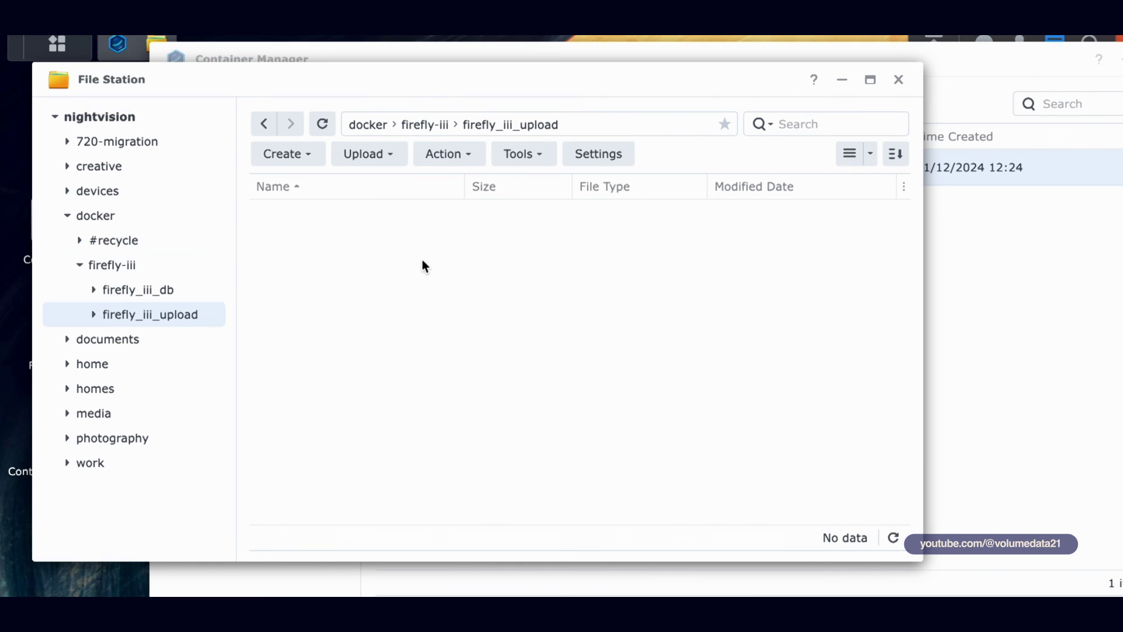
{"action": "left_click", "coordinate": [420, 125]}
{"action": "double_click", "coordinate": [333, 213]}
{"action": "scroll", "coordinate": [421, 348], "scroll_direction": "down", "scroll_amount": 2}
{"action": "scroll", "coordinate": [421, 349], "scroll_direction": "up", "scroll_amount": 2}
{"action": "left_click", "coordinate": [902, 80]}
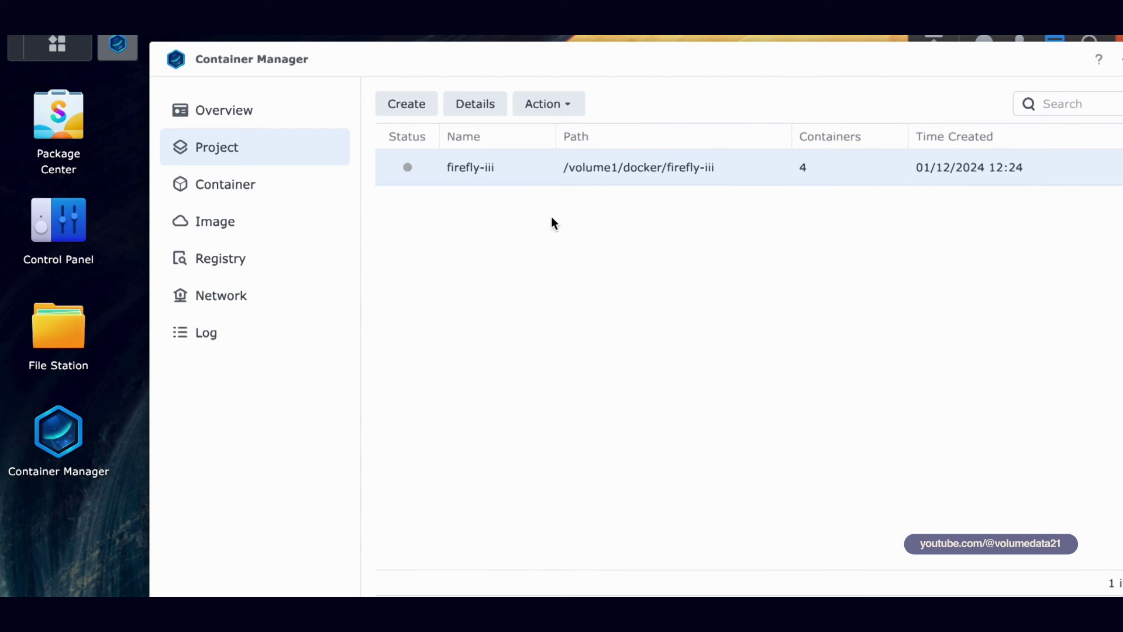
Step: Review the stopped firefly-iii project and its containers, ending on Container Manager's project list
{"action": "right_click", "coordinate": [522, 182]}
{"action": "left_click", "coordinate": [402, 257]}
{"action": "left_click", "coordinate": [296, 196]}
{"action": "left_click", "coordinate": [296, 154]}
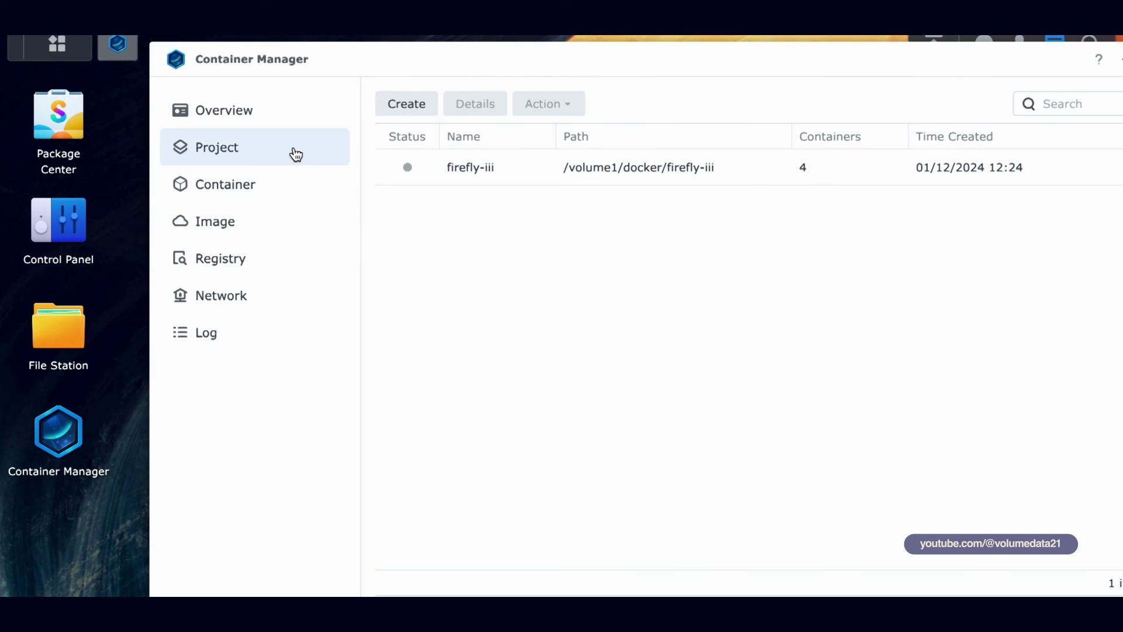